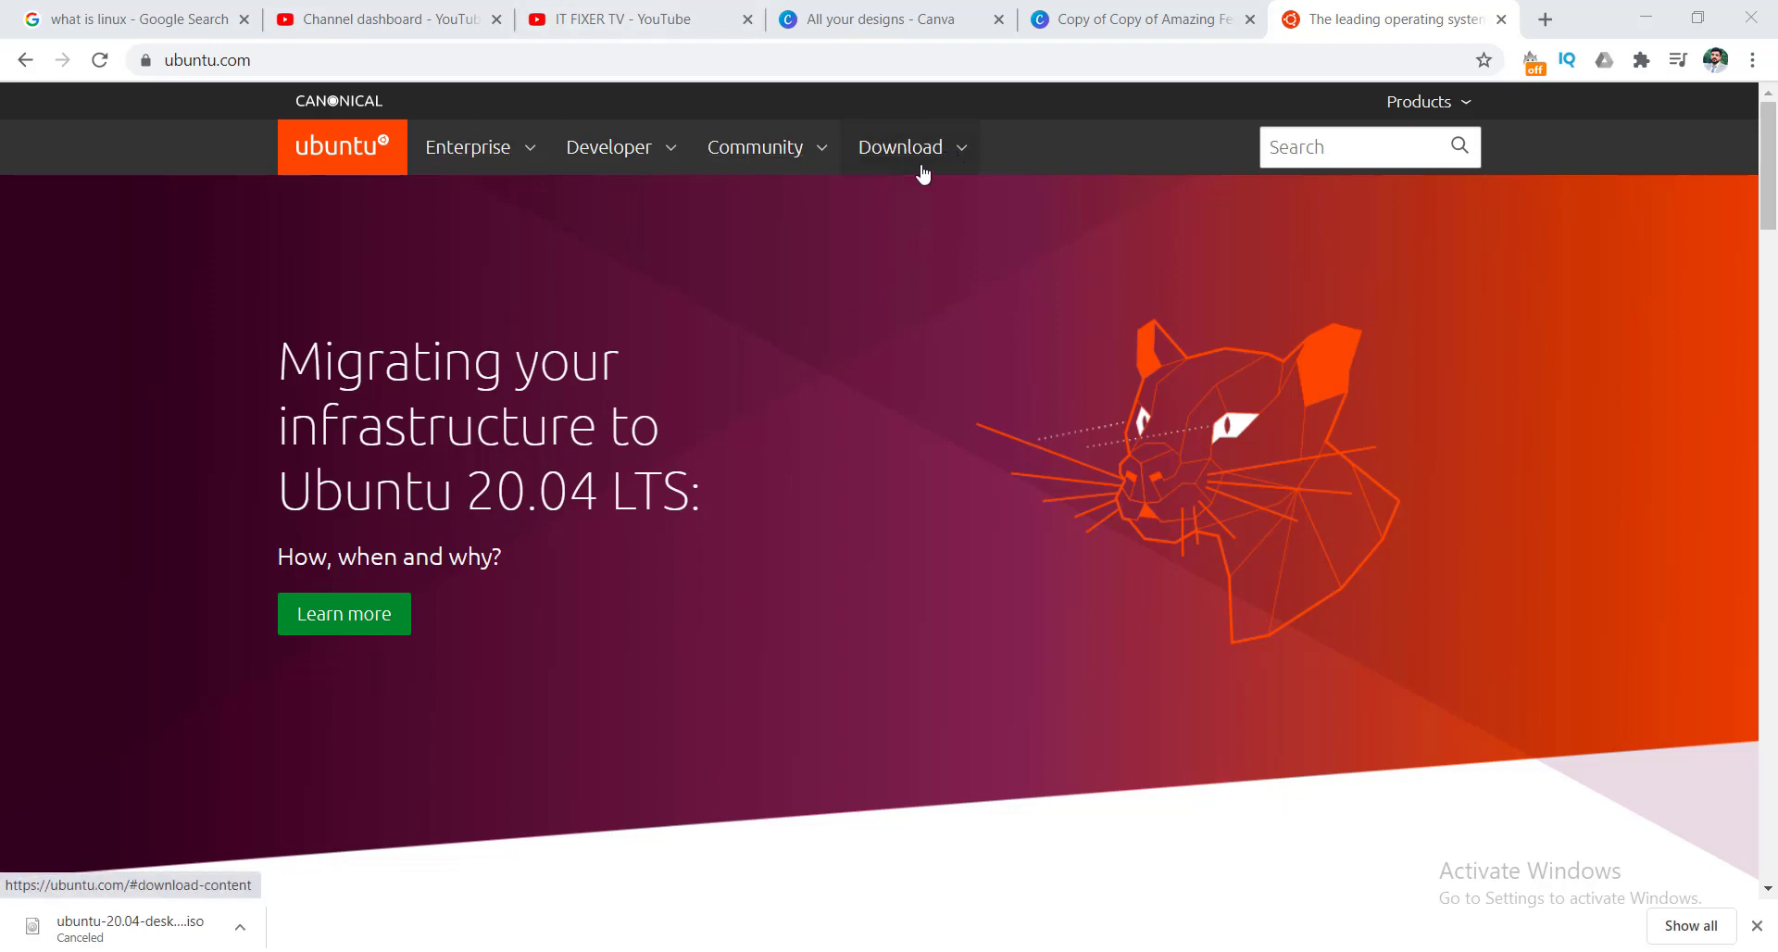
Start and cancel the Ubuntu Desktop 20.04 LTS download in Chrome, then switch to VirtualBox Manager.
{"action": "left_click", "coordinate": [963, 158]}
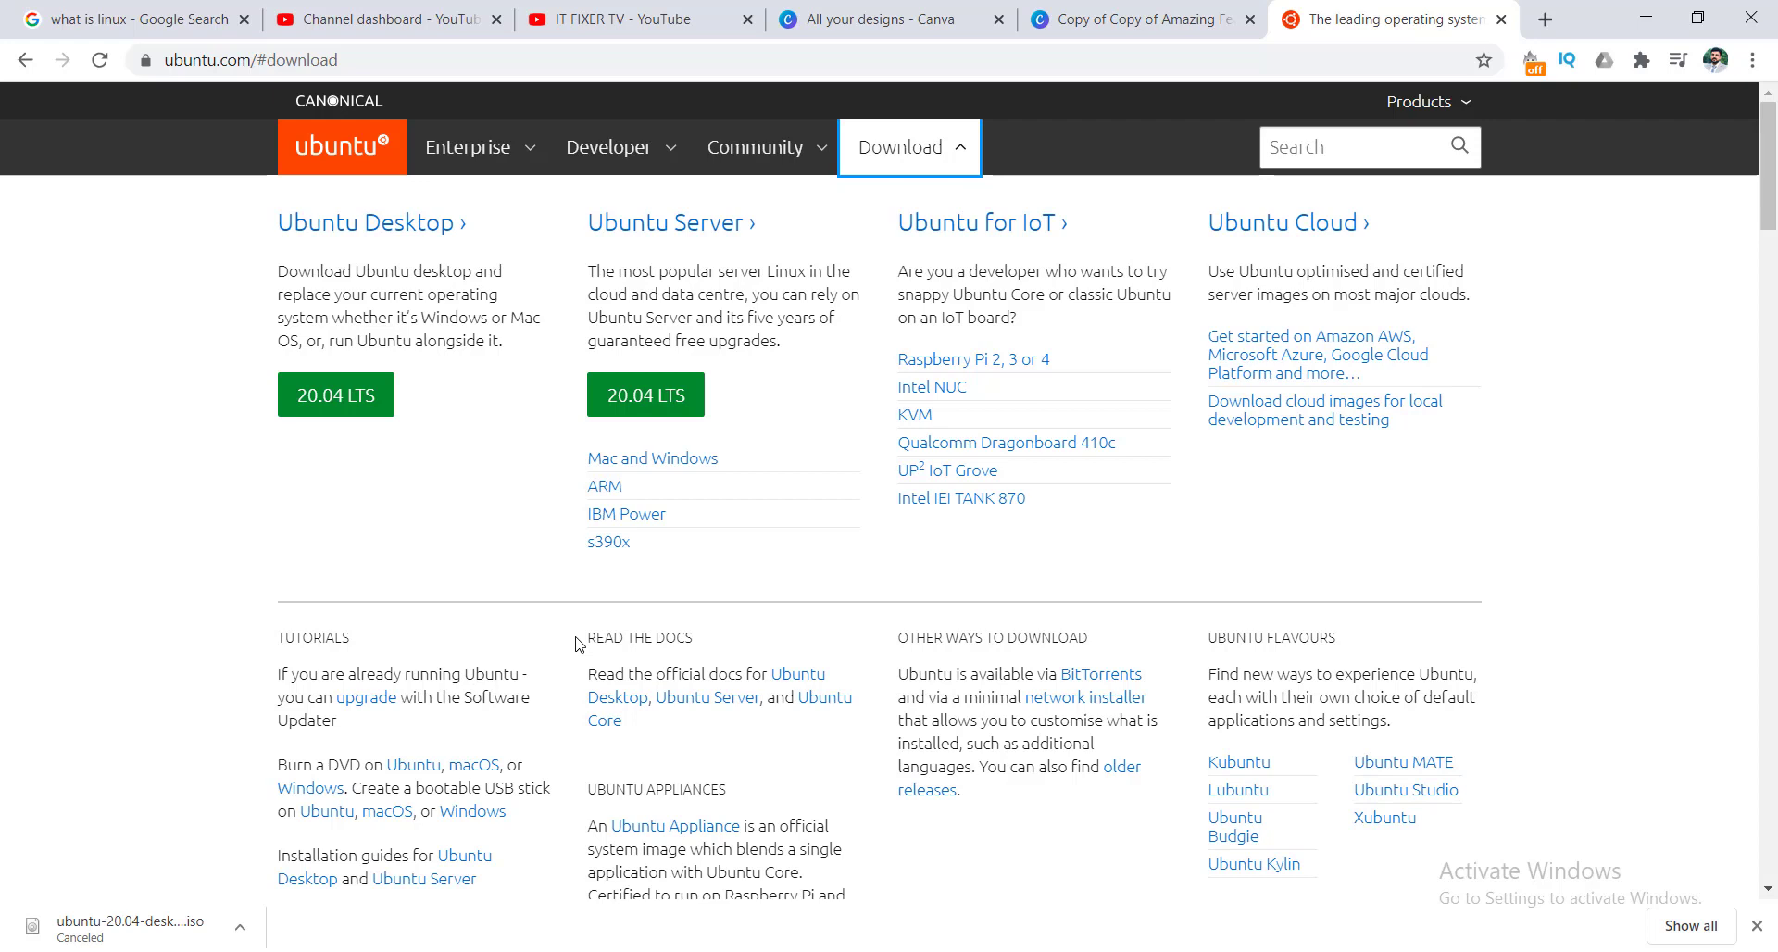
{"action": "left_click", "coordinate": [332, 407]}
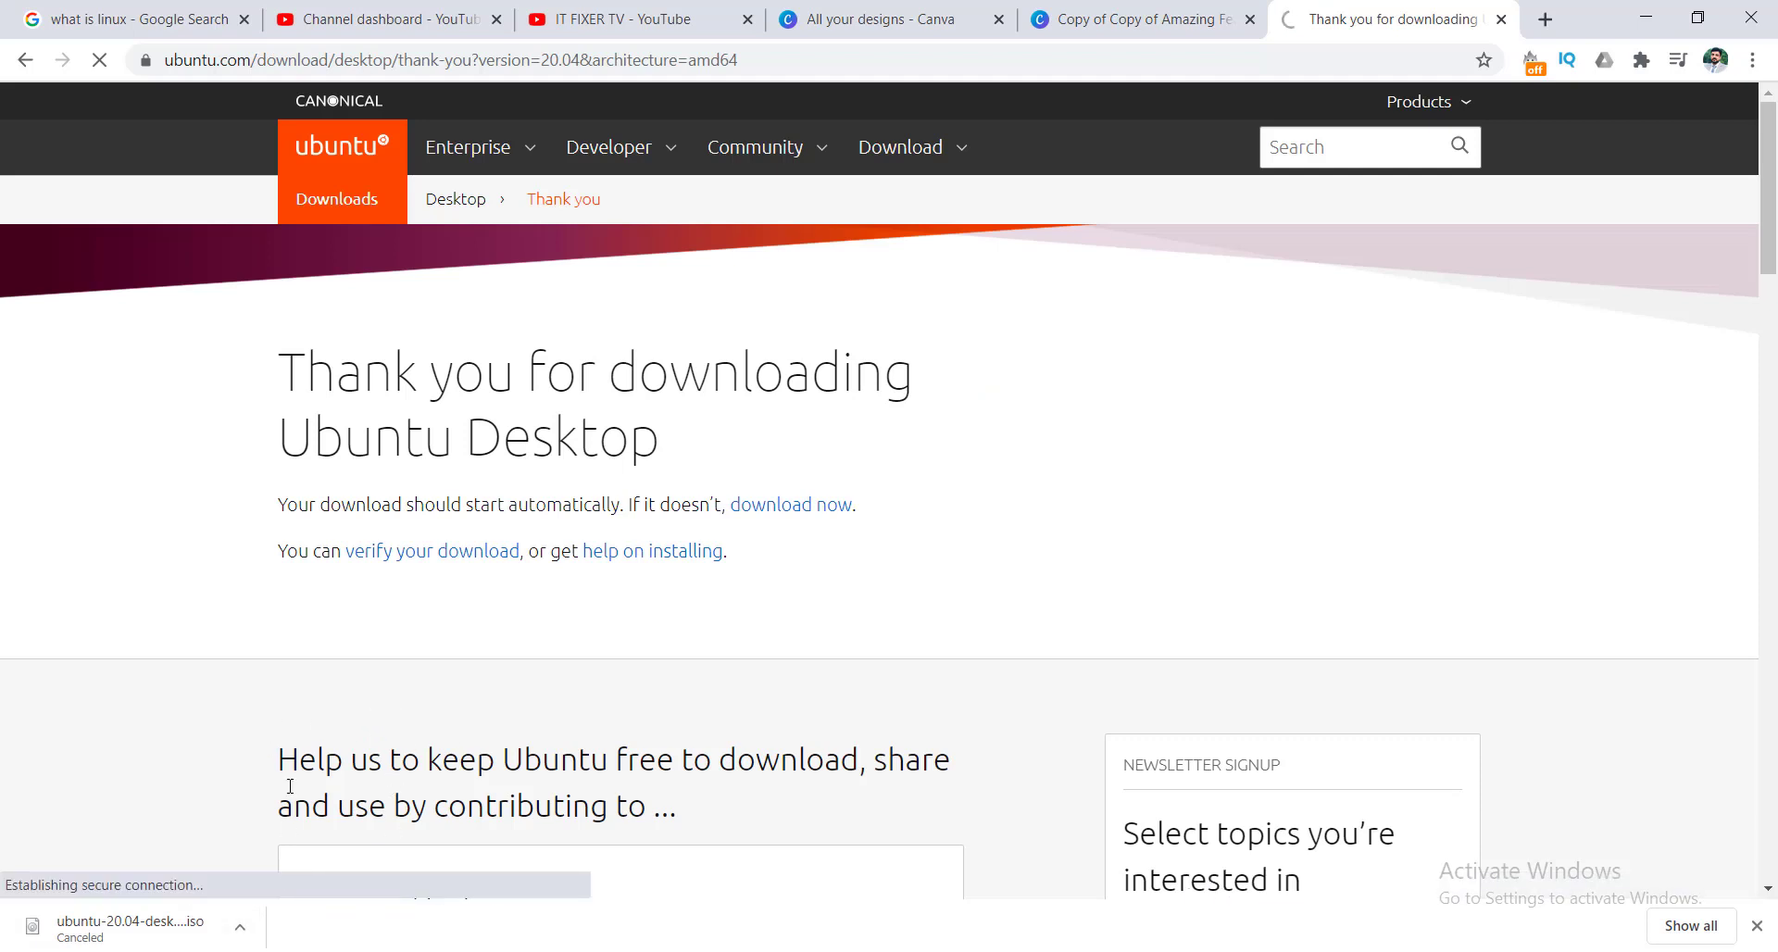
{"action": "left_click", "coordinate": [240, 927]}
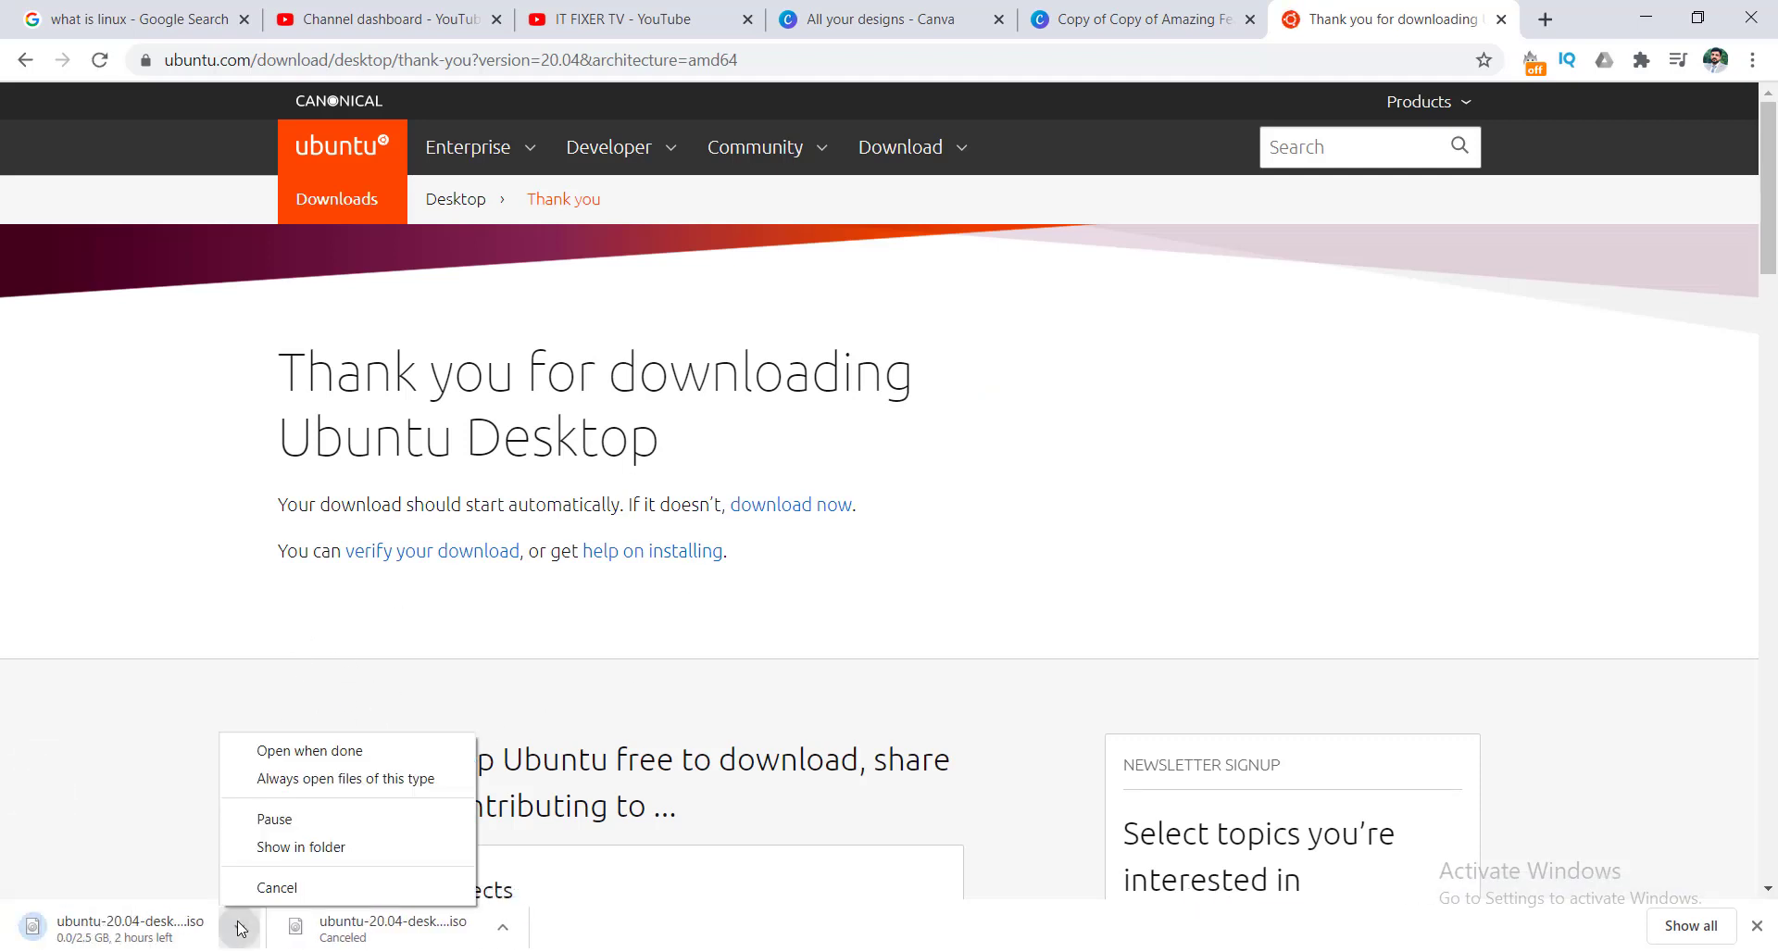
{"action": "left_click", "coordinate": [285, 889]}
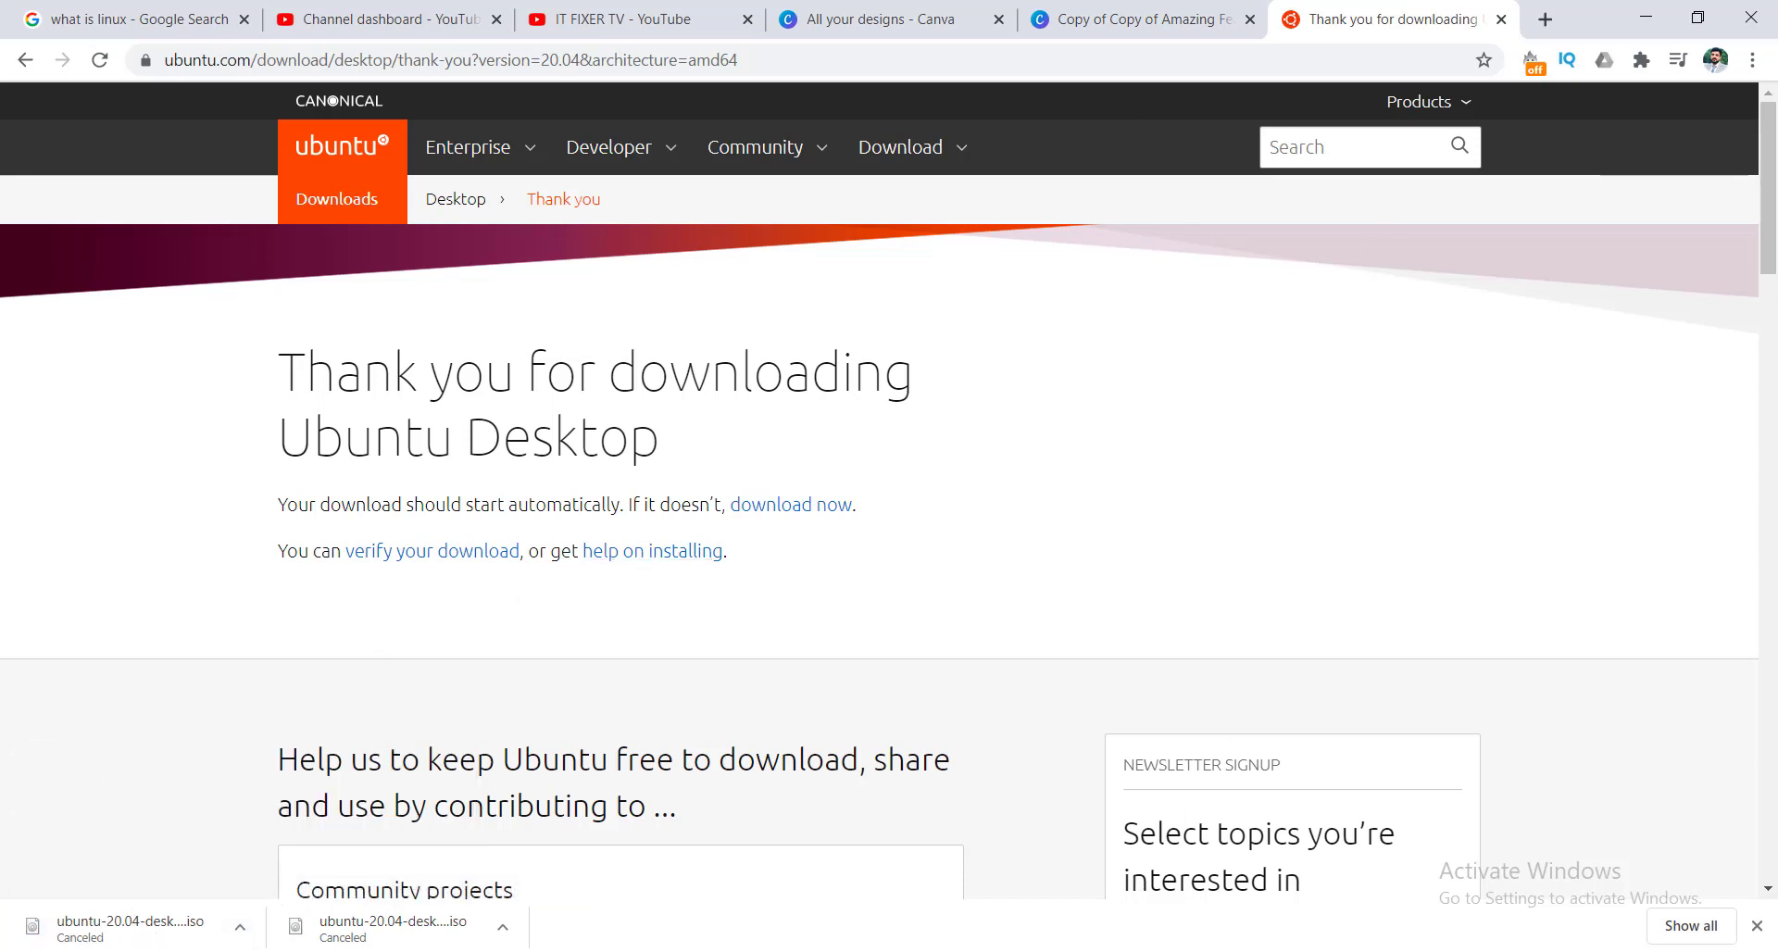
{"action": "left_click", "coordinate": [992, 871]}
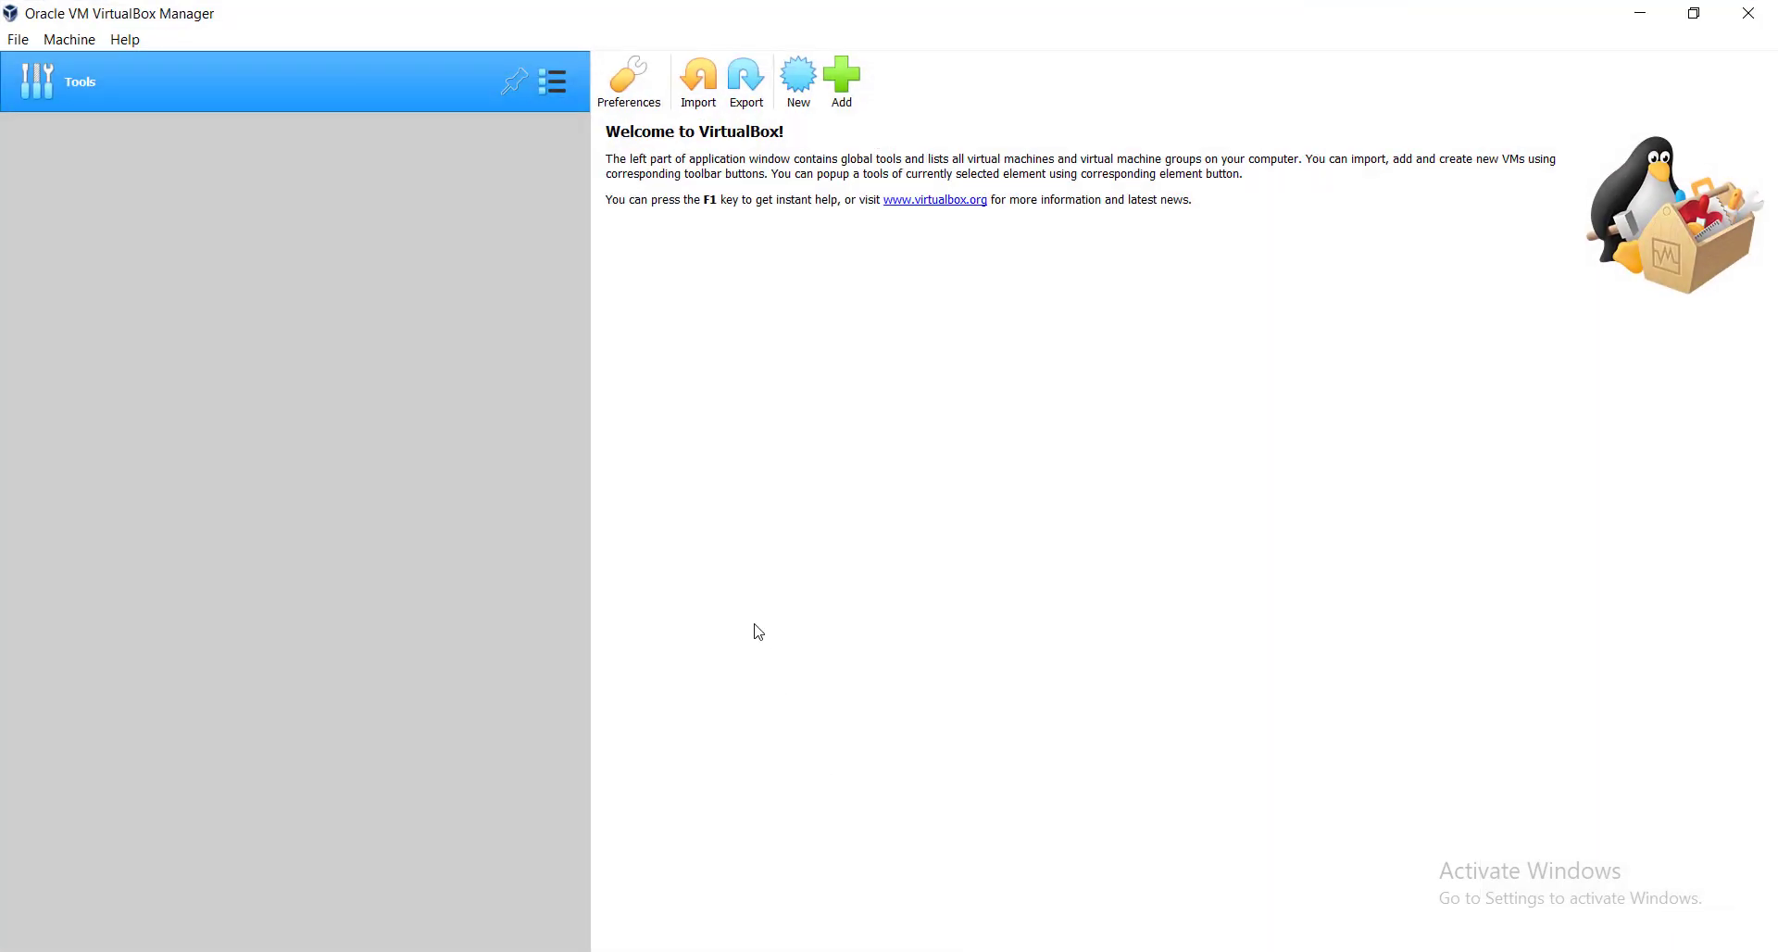
Create a new VM named 'IT FIXER UBUNTU VM 20' (Linux, Ubuntu 64-bit) and continue.
{"action": "left_click", "coordinate": [799, 87]}
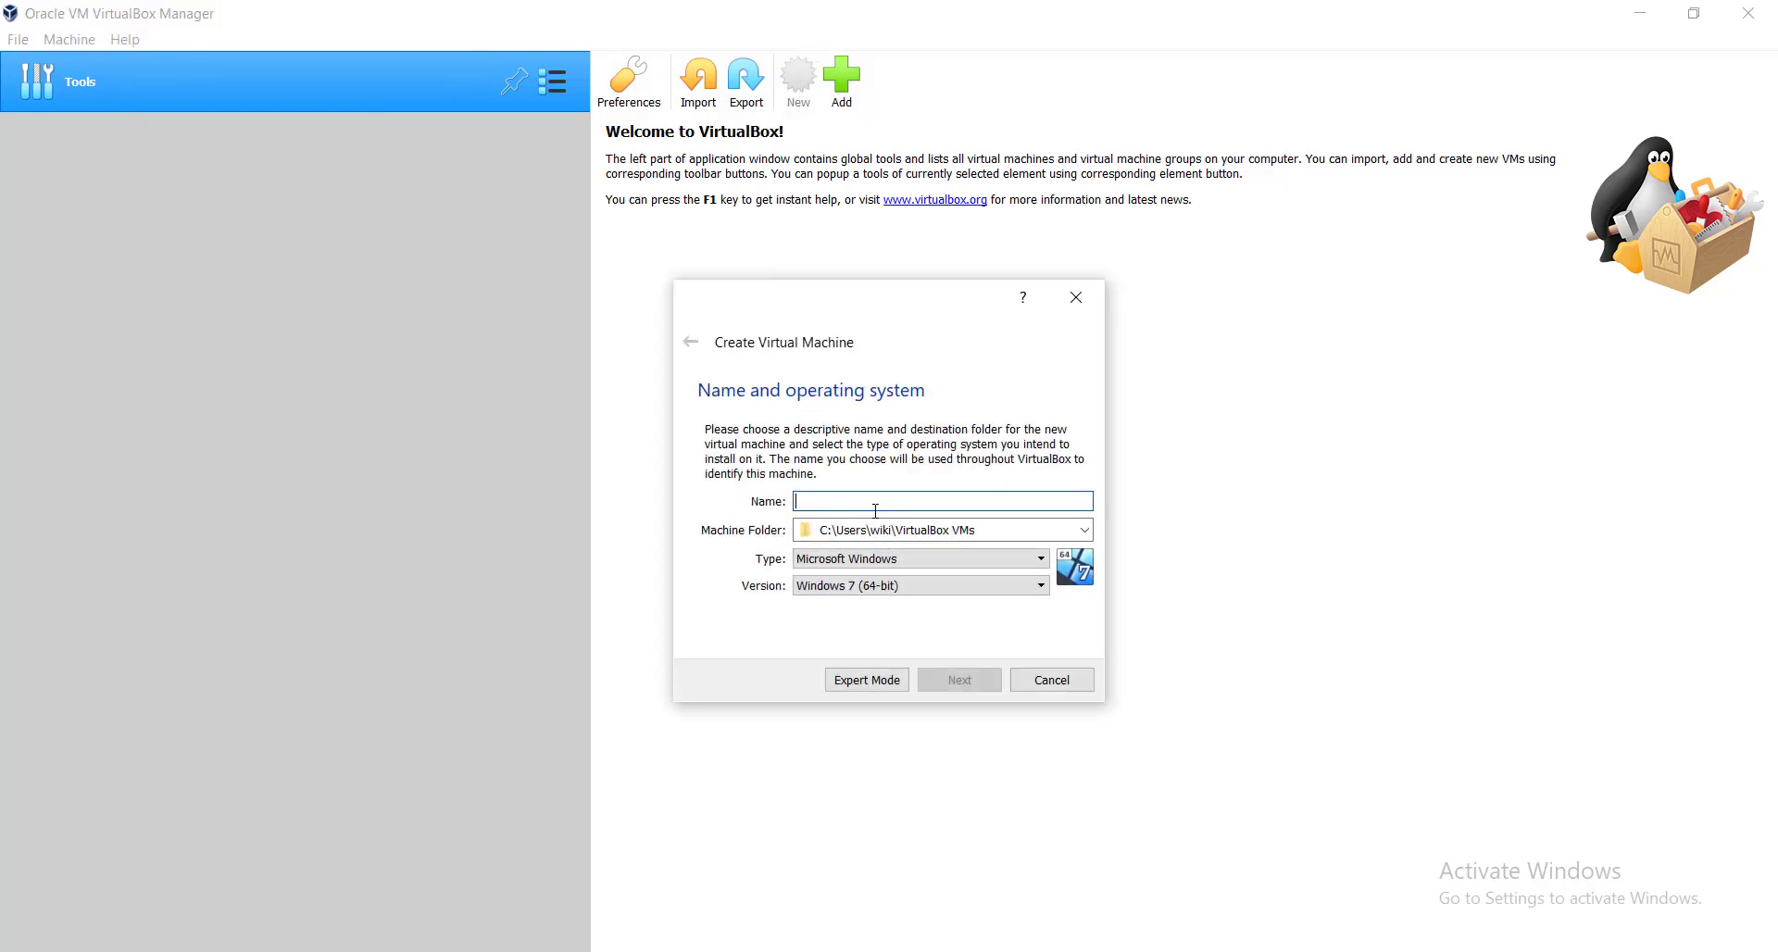
{"action": "type", "text": "I"}
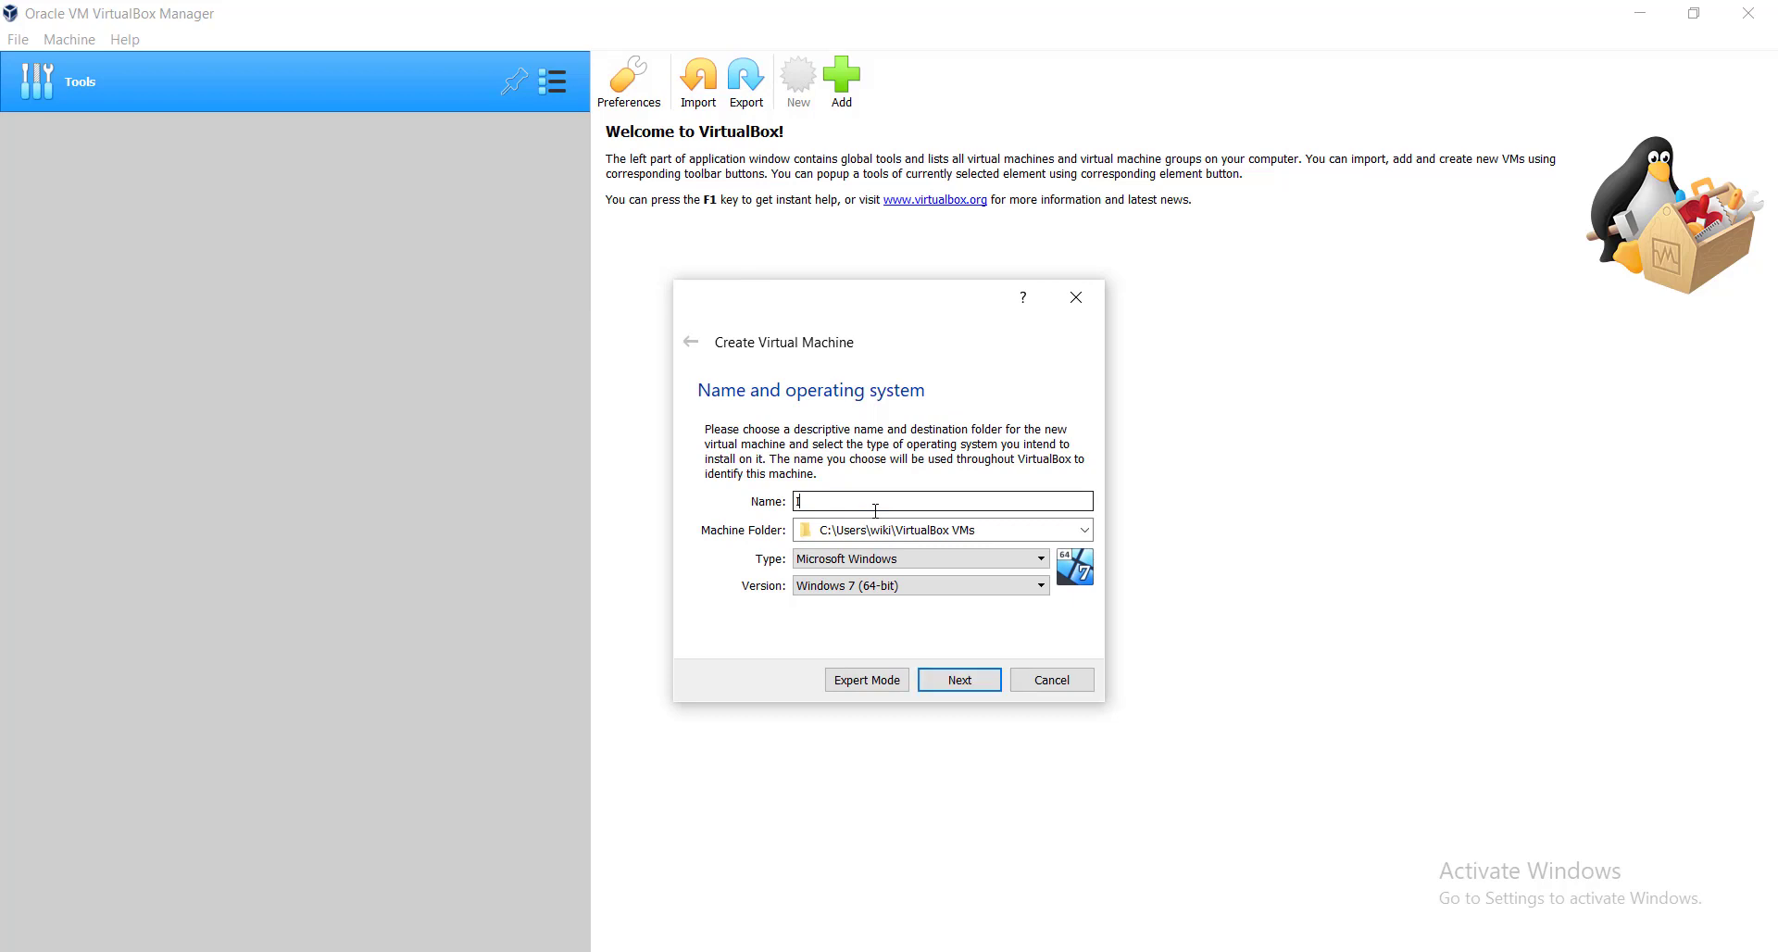
{"action": "type", "text": "T FIXER UBUNTU "}
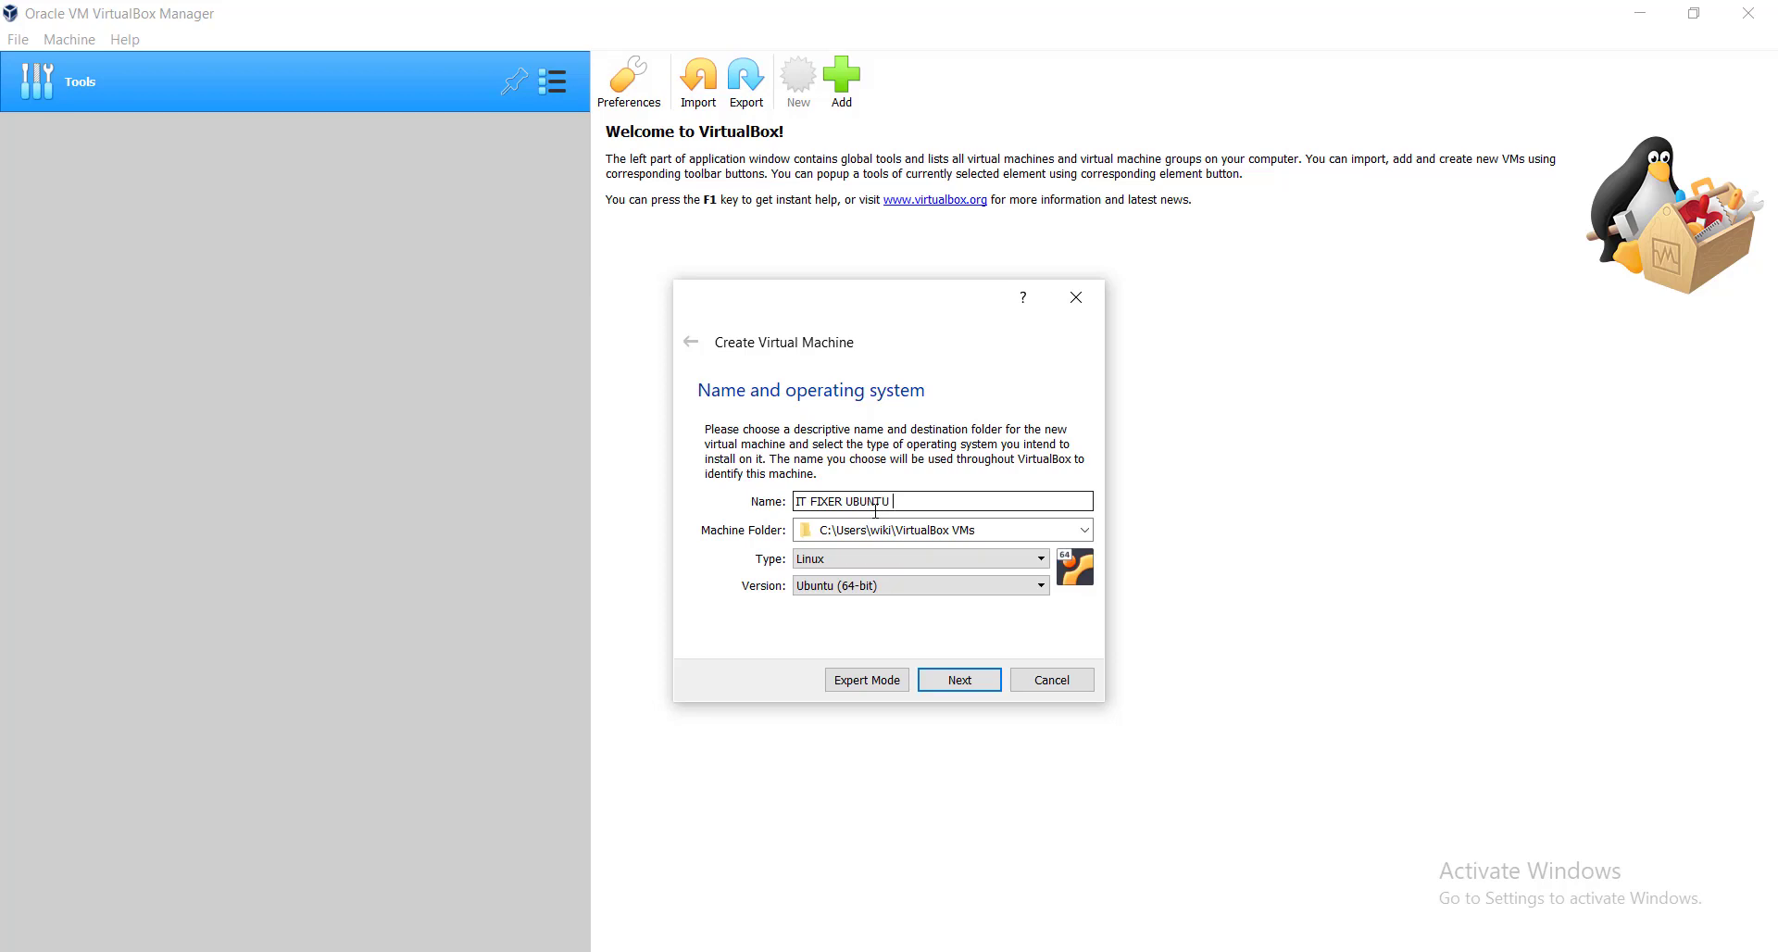
{"action": "type", "text": "VM 20"}
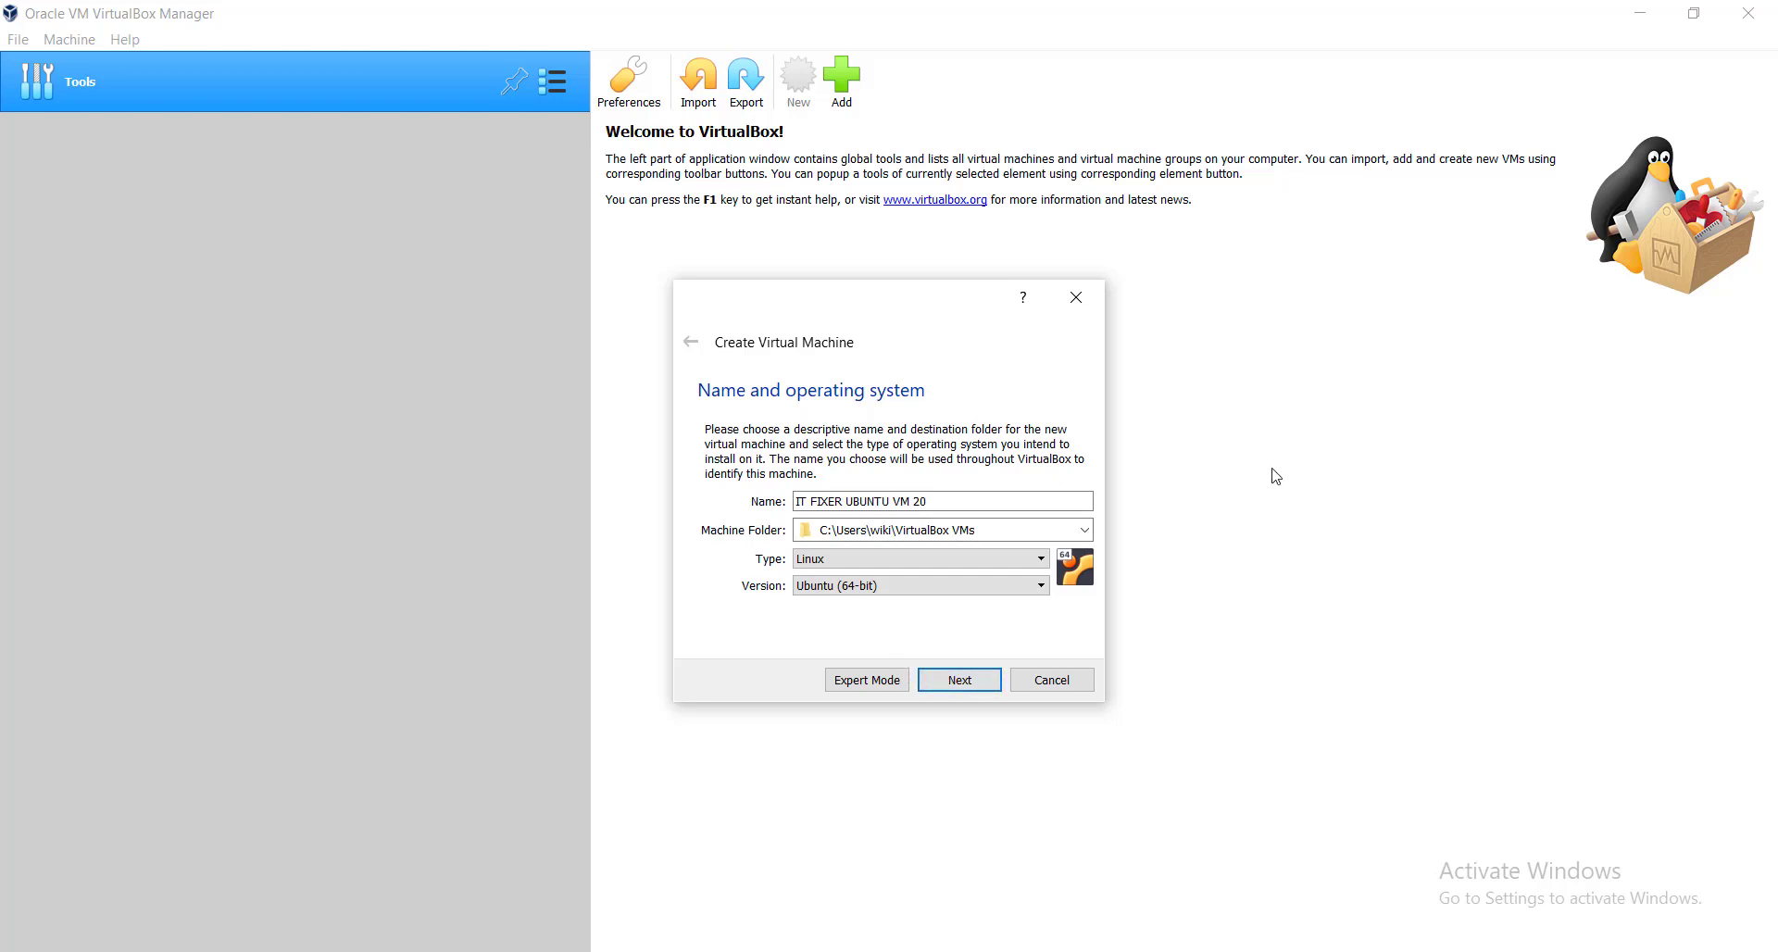
{"action": "left_click", "coordinate": [969, 686]}
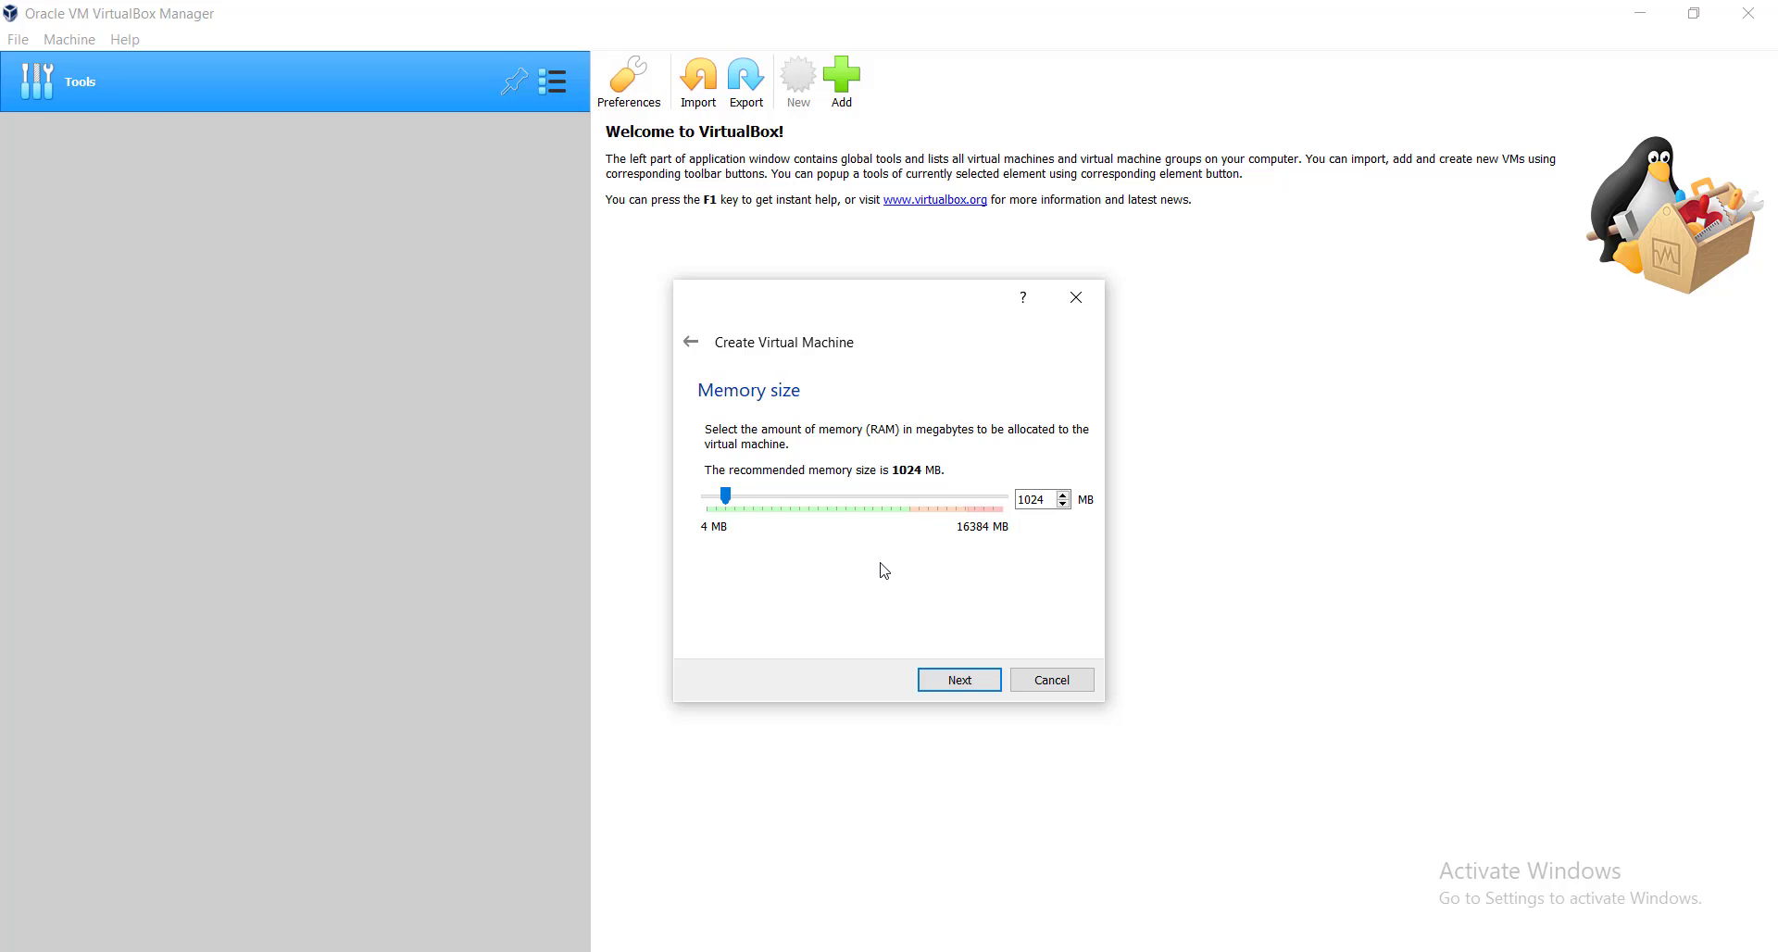
Change the memory size from 1024 MB to 4096 MB and continue to the hard disk step.
{"action": "double_click", "coordinate": [1048, 504]}
{"action": "type", "text": "4016"}
{"action": "key", "text": "BackSpace"}
{"action": "key", "text": "BackSpace"}
{"action": "type", "text": "96"}
{"action": "left_click", "coordinate": [959, 686]}
Choose 'Create a virtual hard disk now' on the Hard disk step and proceed with creation.
{"action": "left_click", "coordinate": [939, 677]}
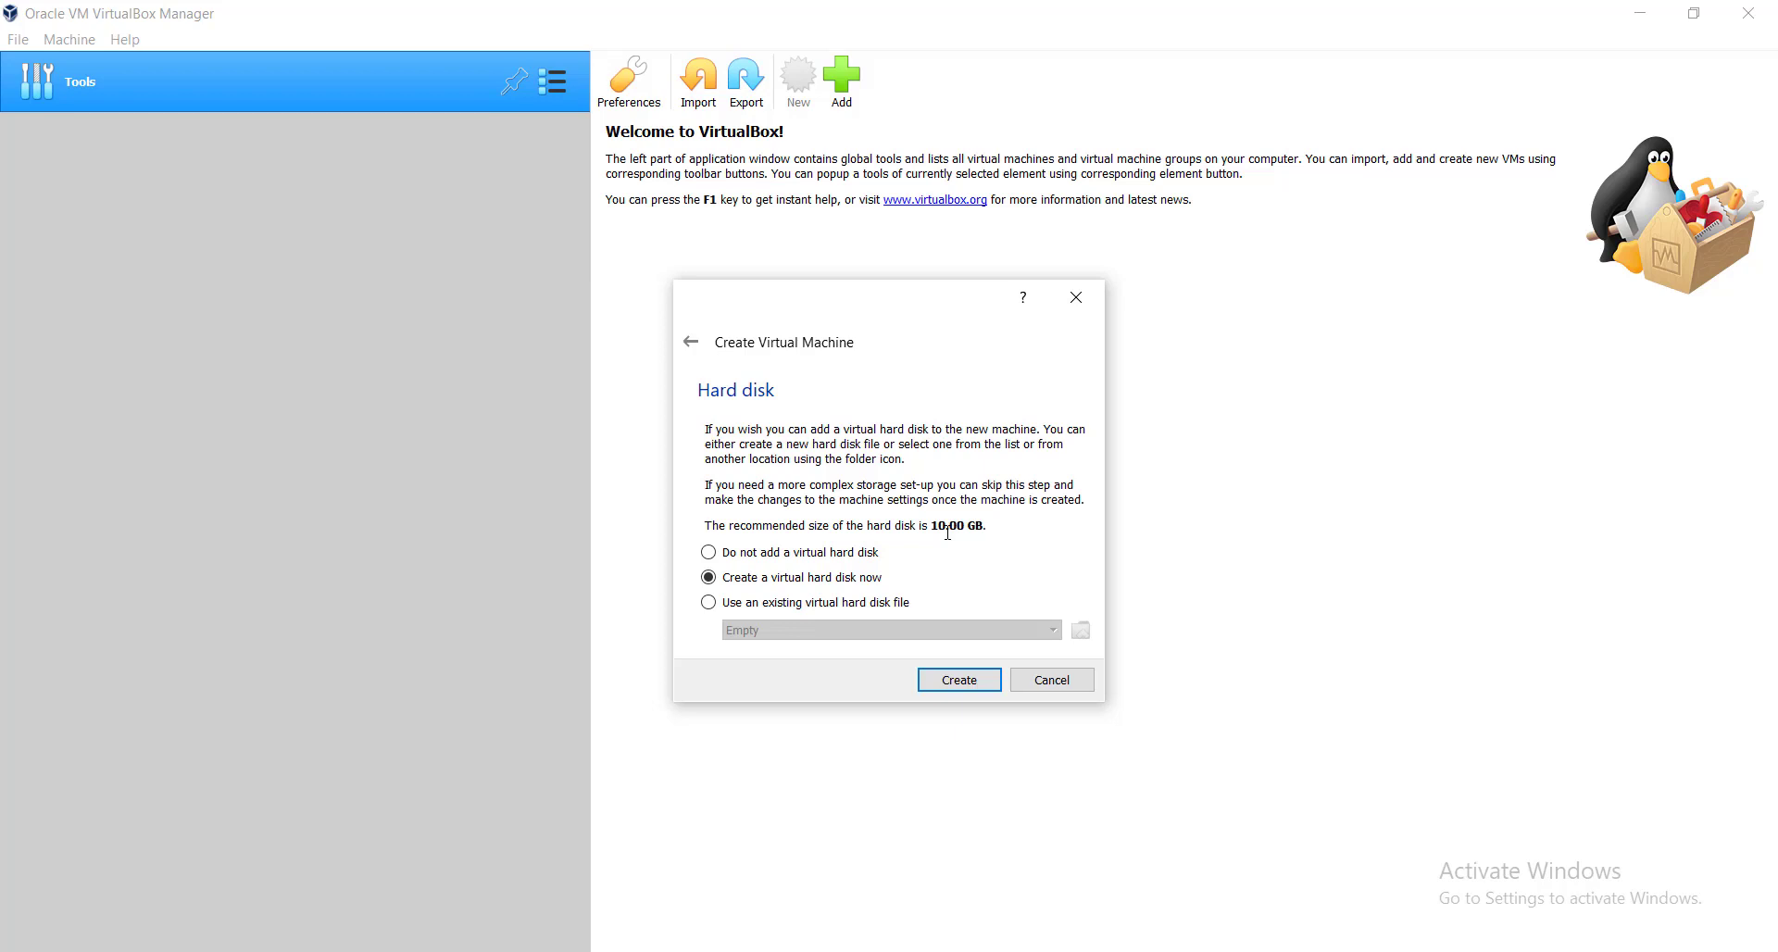
{"action": "left_click", "coordinate": [753, 612]}
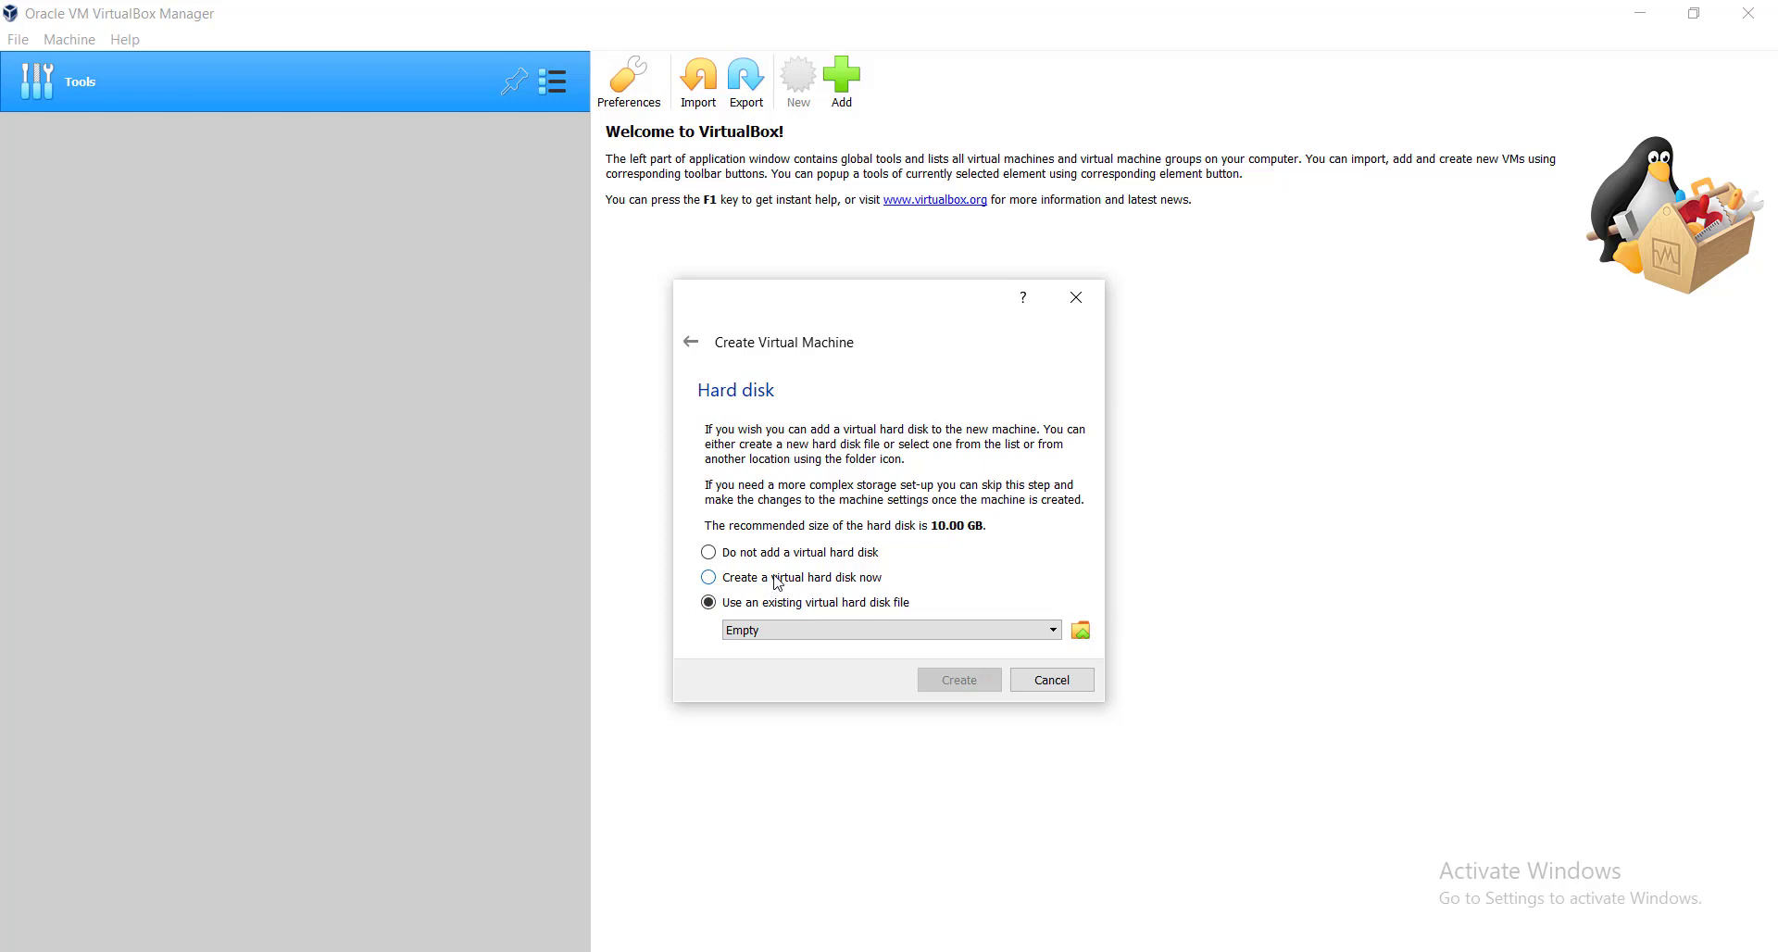
{"action": "left_click", "coordinate": [764, 587]}
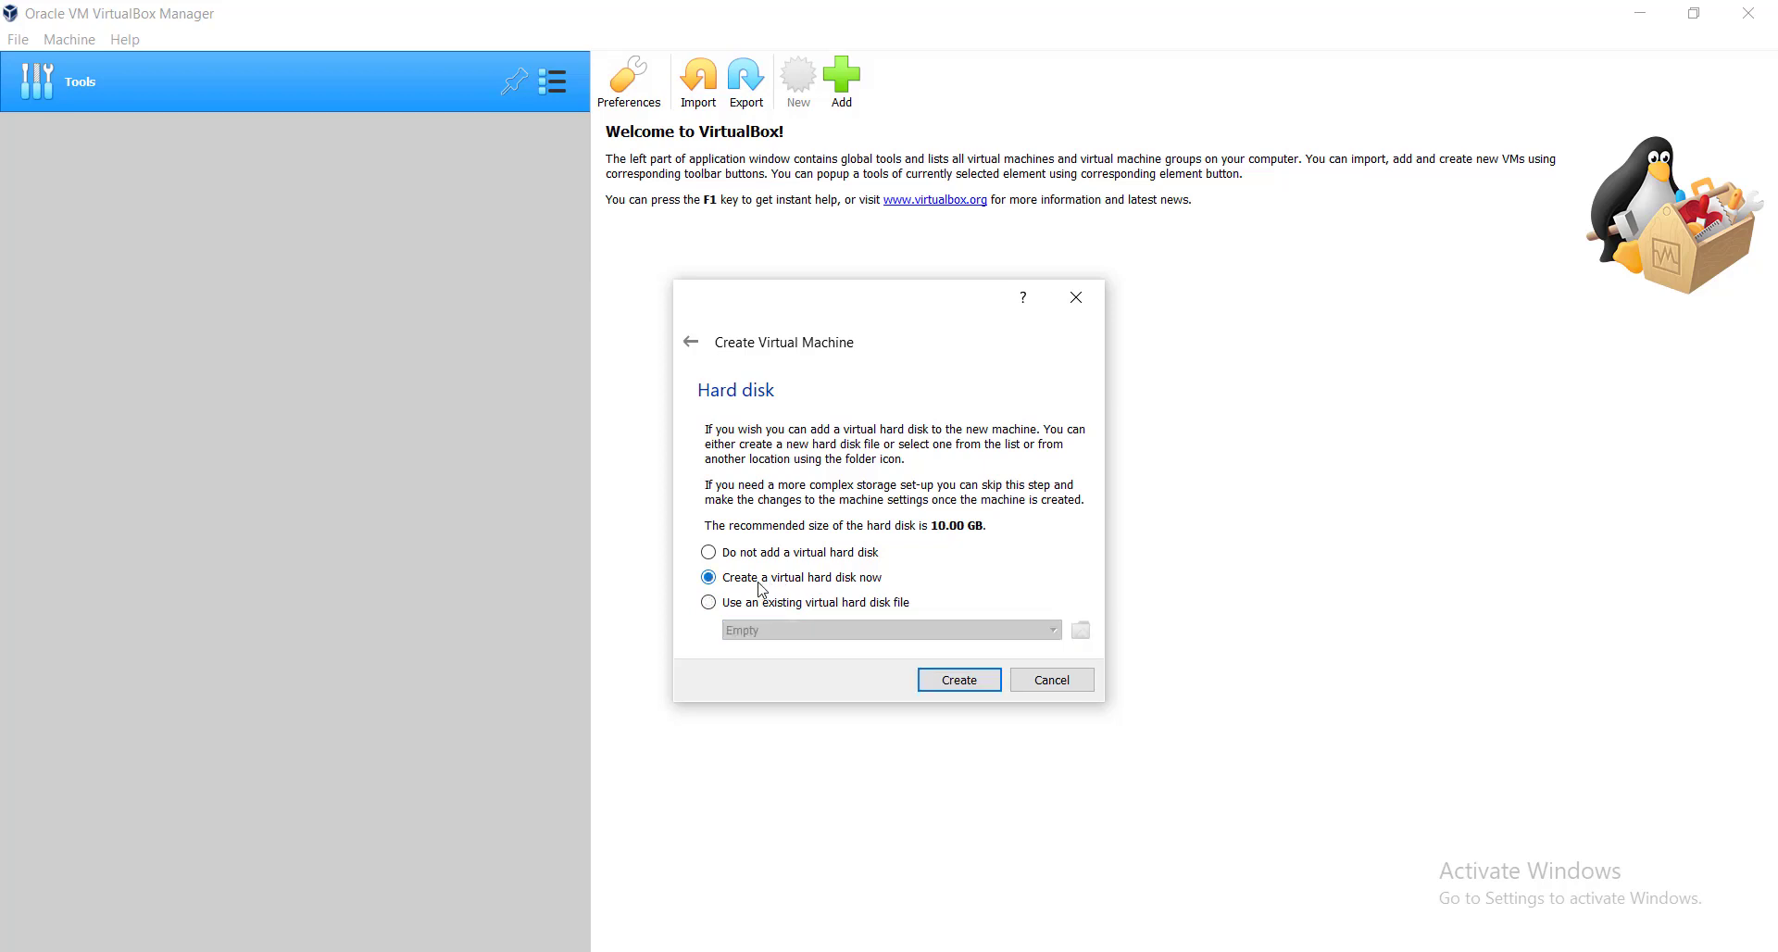
{"action": "left_click", "coordinate": [963, 682]}
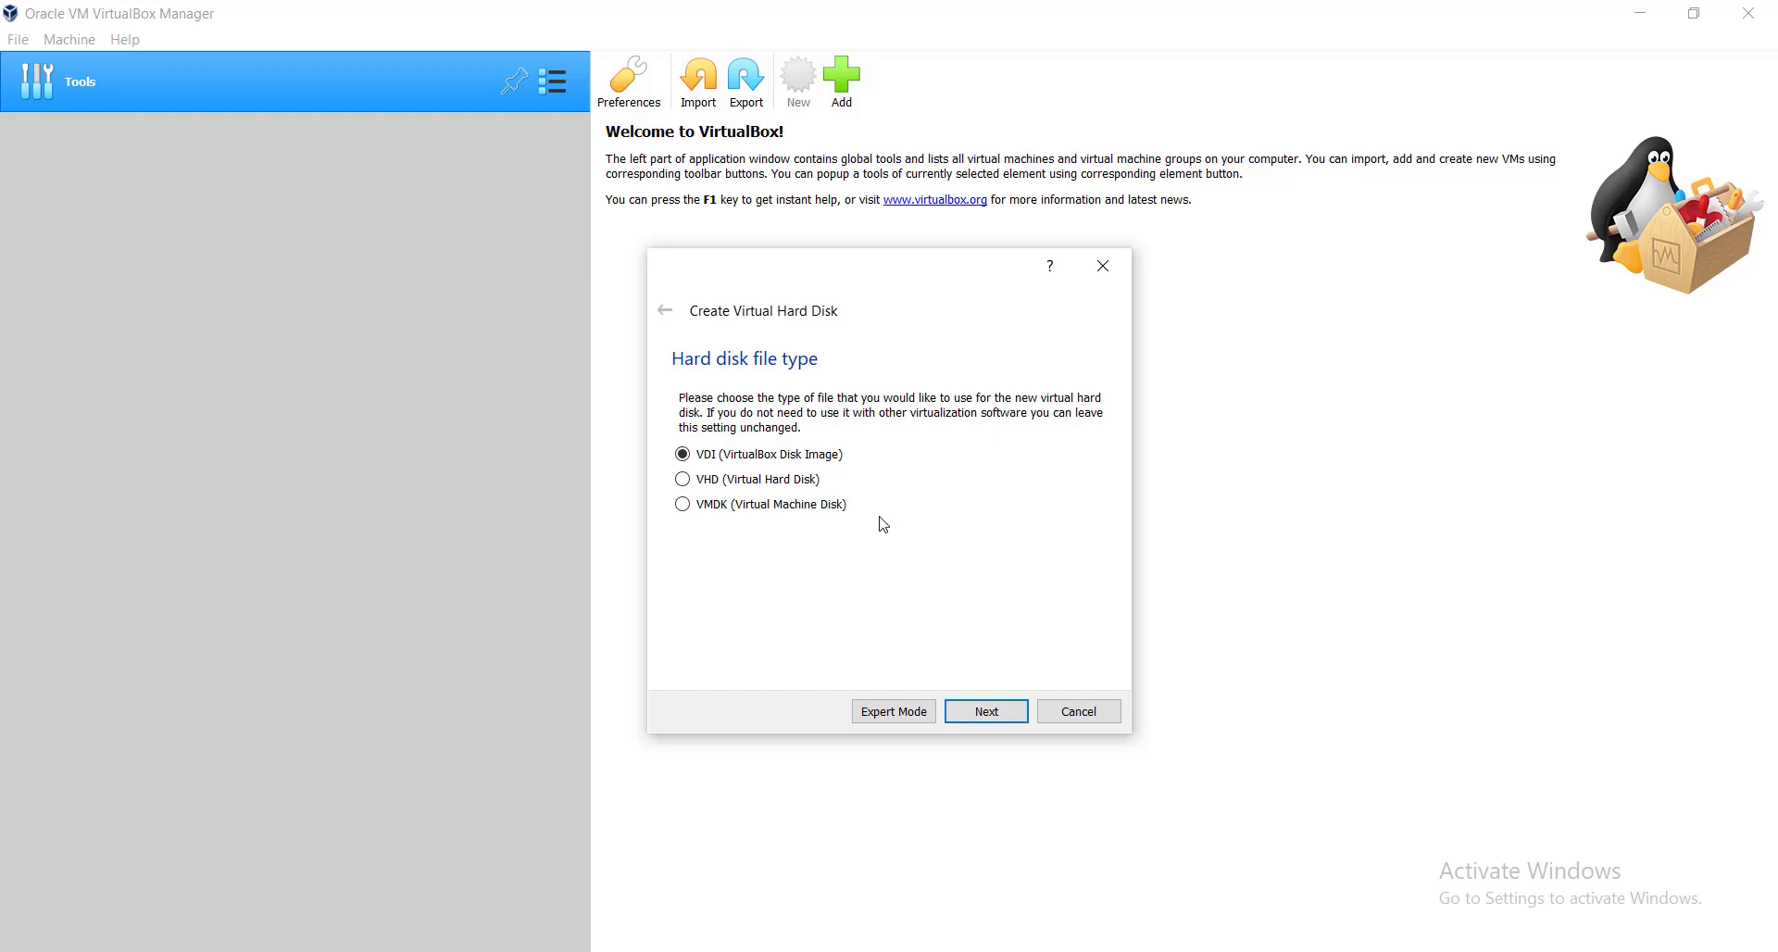
Pick VMDK (Virtual Machine Disk) as the disk file type and continue.
{"action": "left_click", "coordinate": [719, 512]}
{"action": "left_click", "coordinate": [988, 714]}
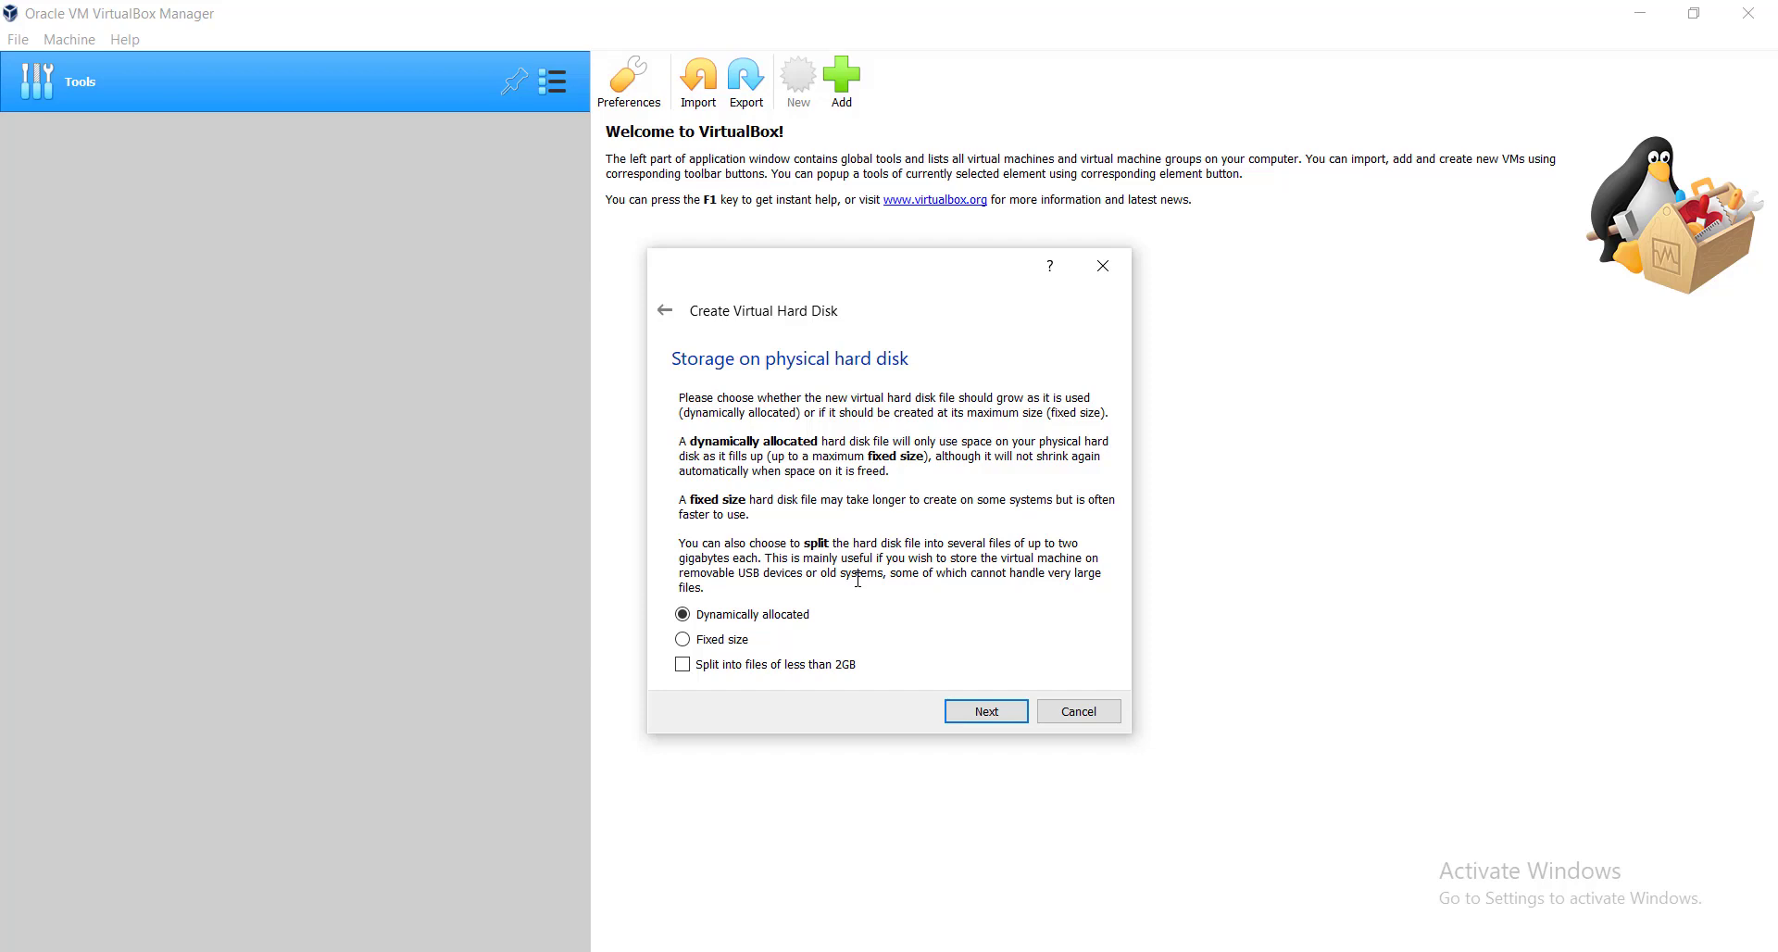
{"action": "left_click", "coordinate": [724, 641]}
{"action": "left_click", "coordinate": [732, 623]}
Set the virtual disk size to 25 GB, create it, and open the VM's Settings.
{"action": "left_click", "coordinate": [987, 713]}
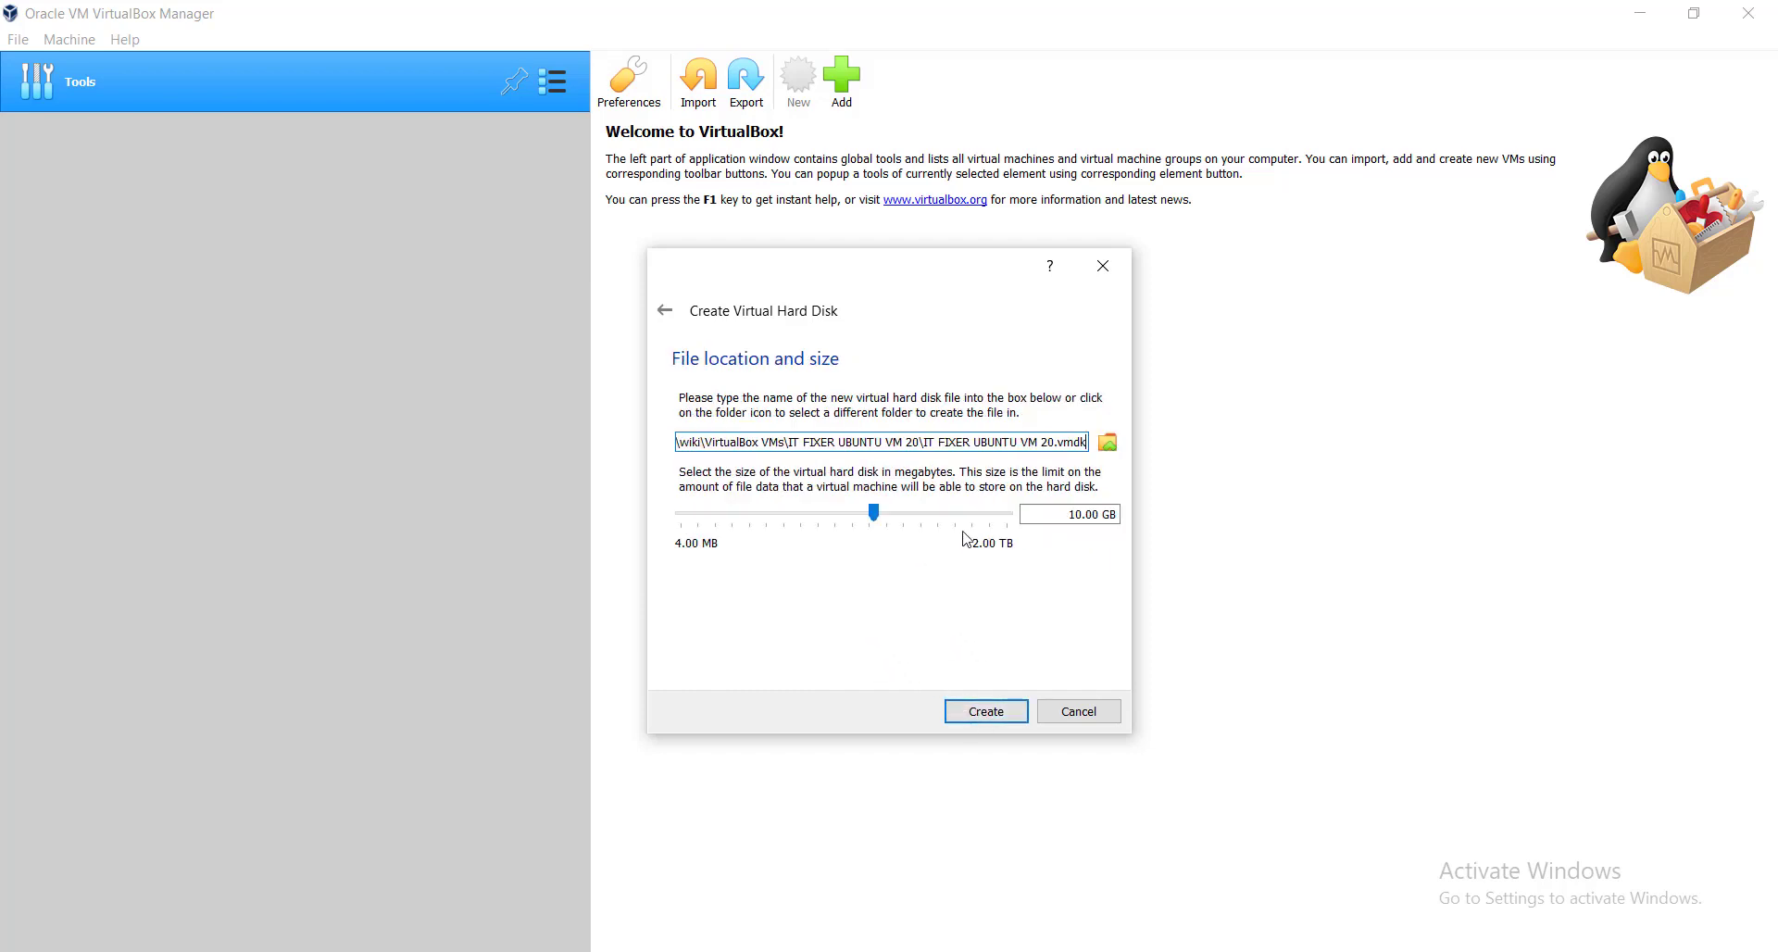
{"action": "left_click", "coordinate": [1078, 514]}
{"action": "left_click_drag", "start_coordinate": [1077, 514], "coordinate": [1056, 521]}
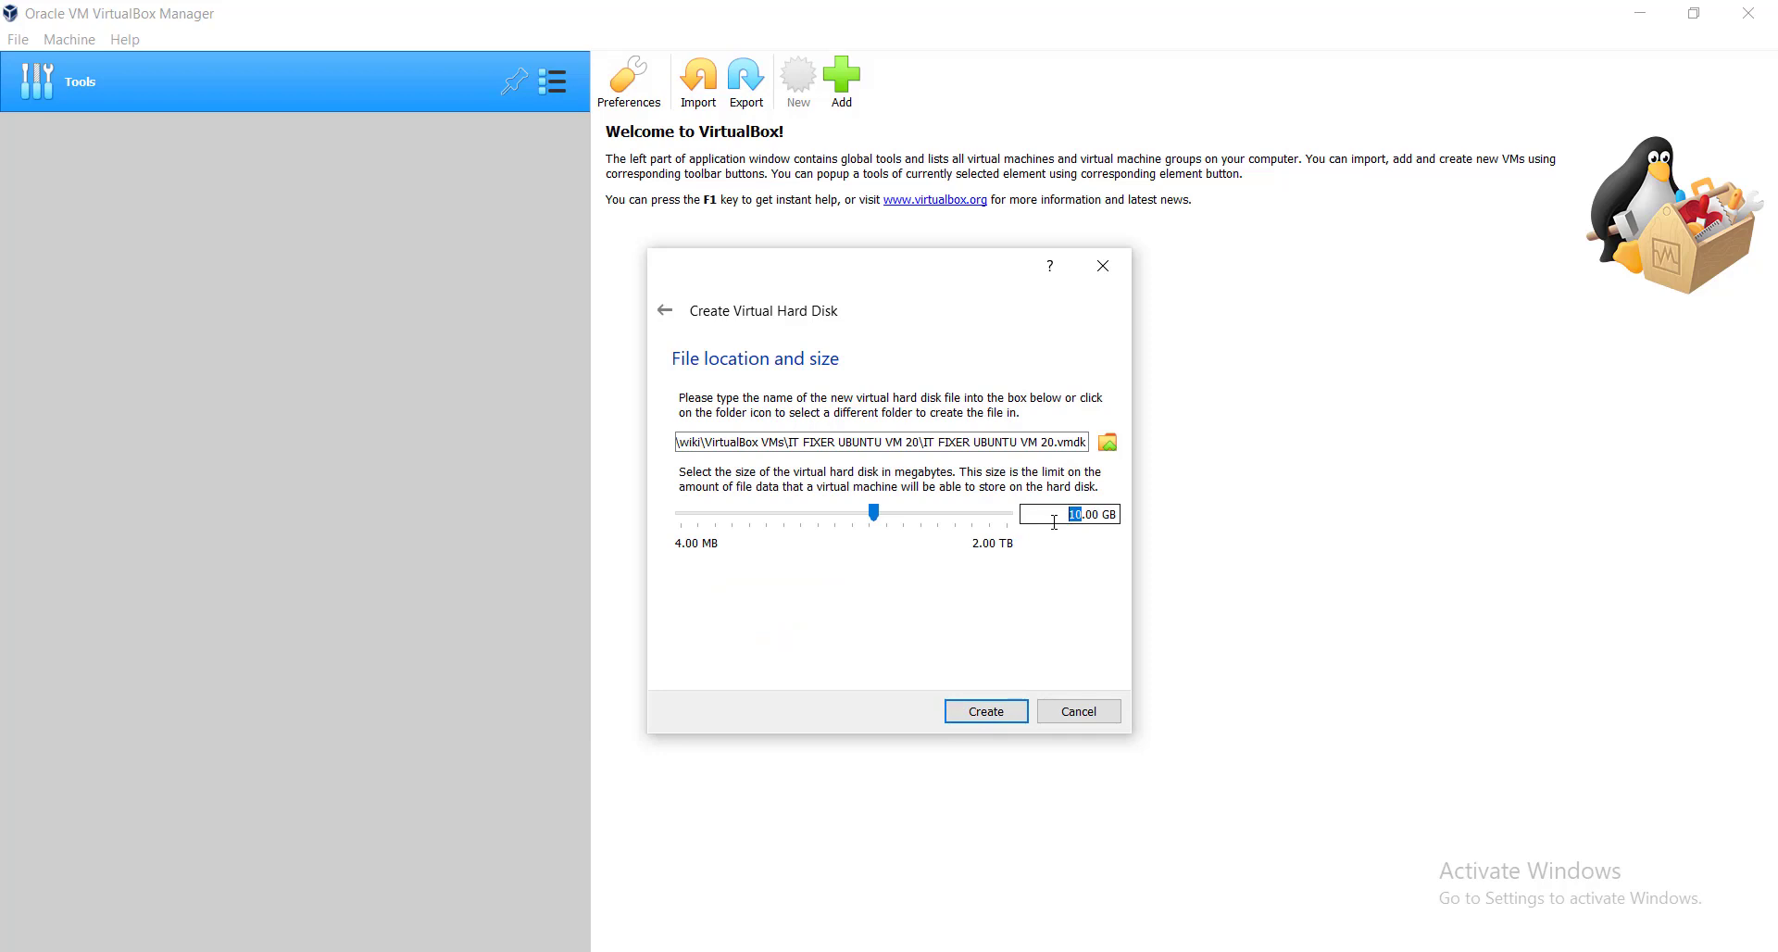
{"action": "type", "text": "25"}
{"action": "left_click", "coordinate": [989, 714]}
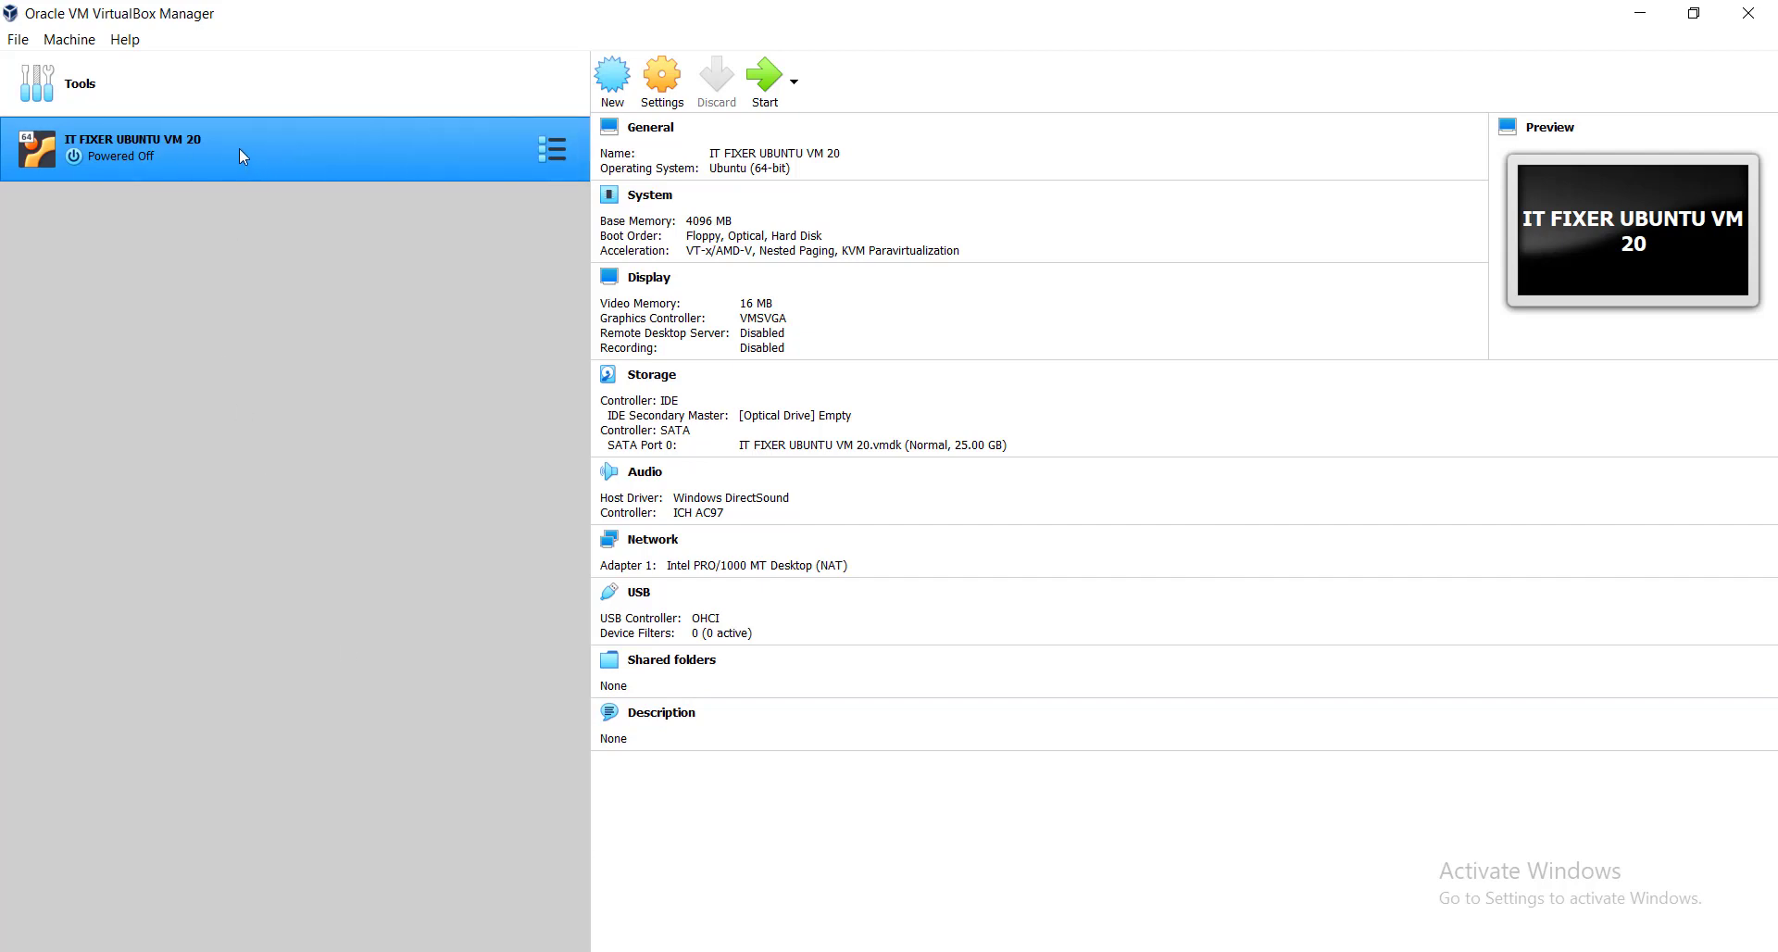
{"action": "left_click", "coordinate": [663, 83]}
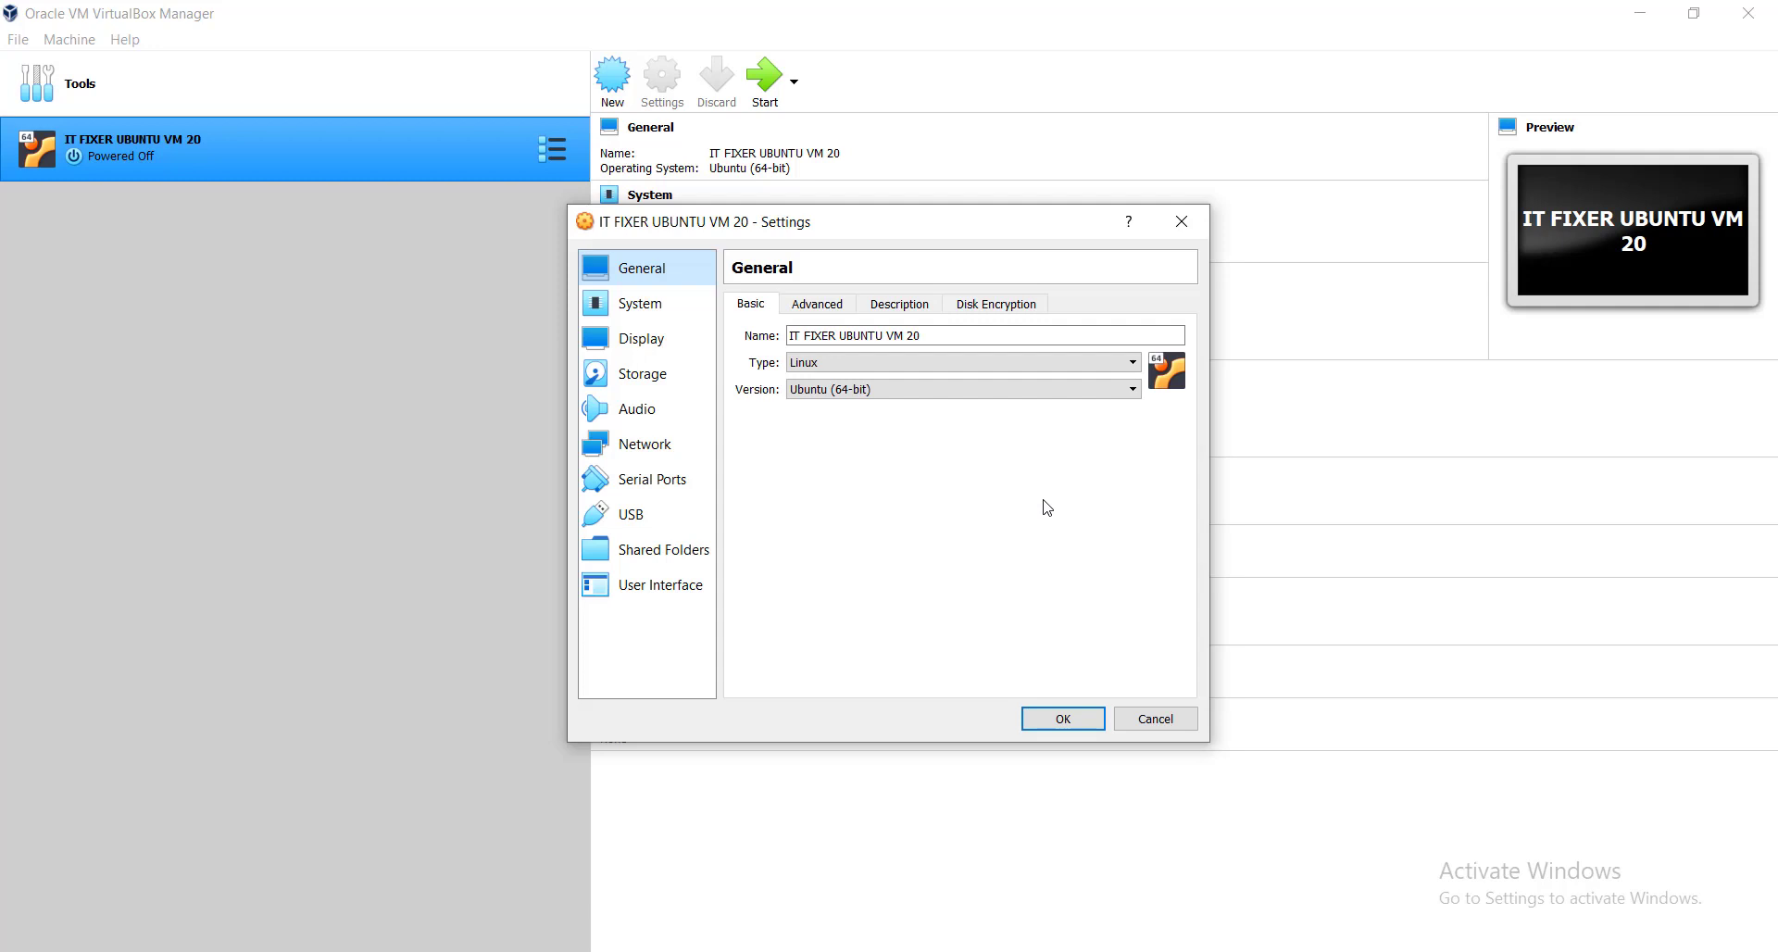
Uncheck Floppy in the System page's Motherboard boot order.
{"action": "left_click", "coordinate": [640, 314]}
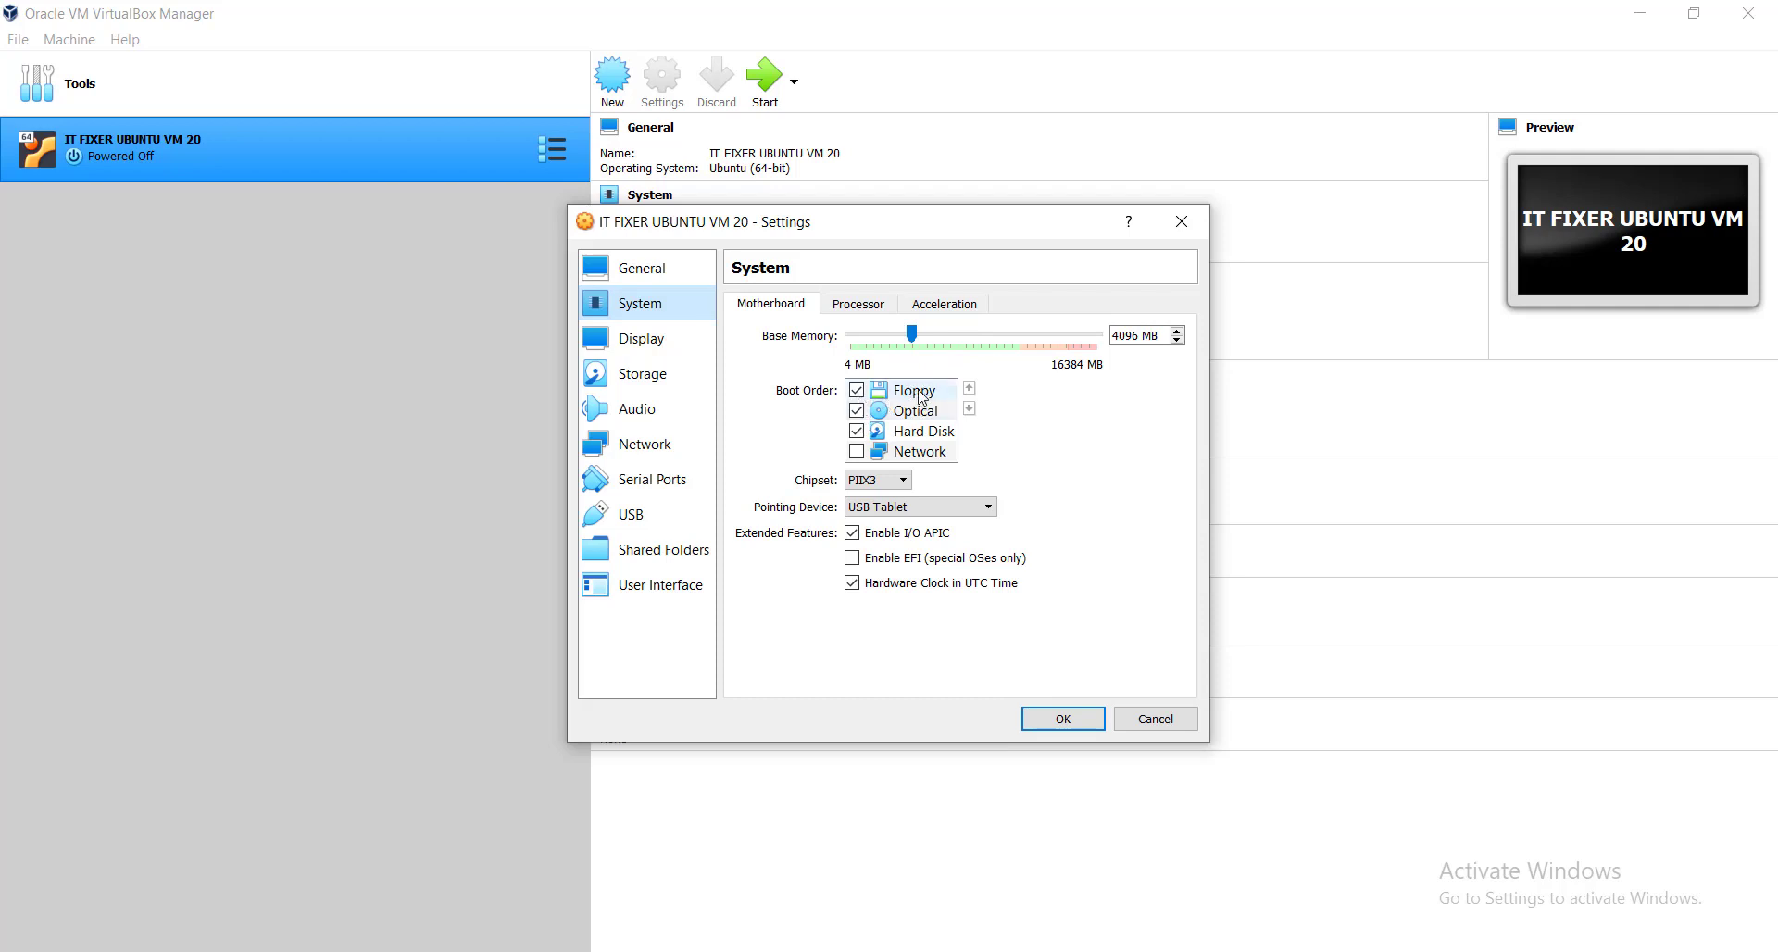
{"action": "left_click", "coordinate": [856, 393]}
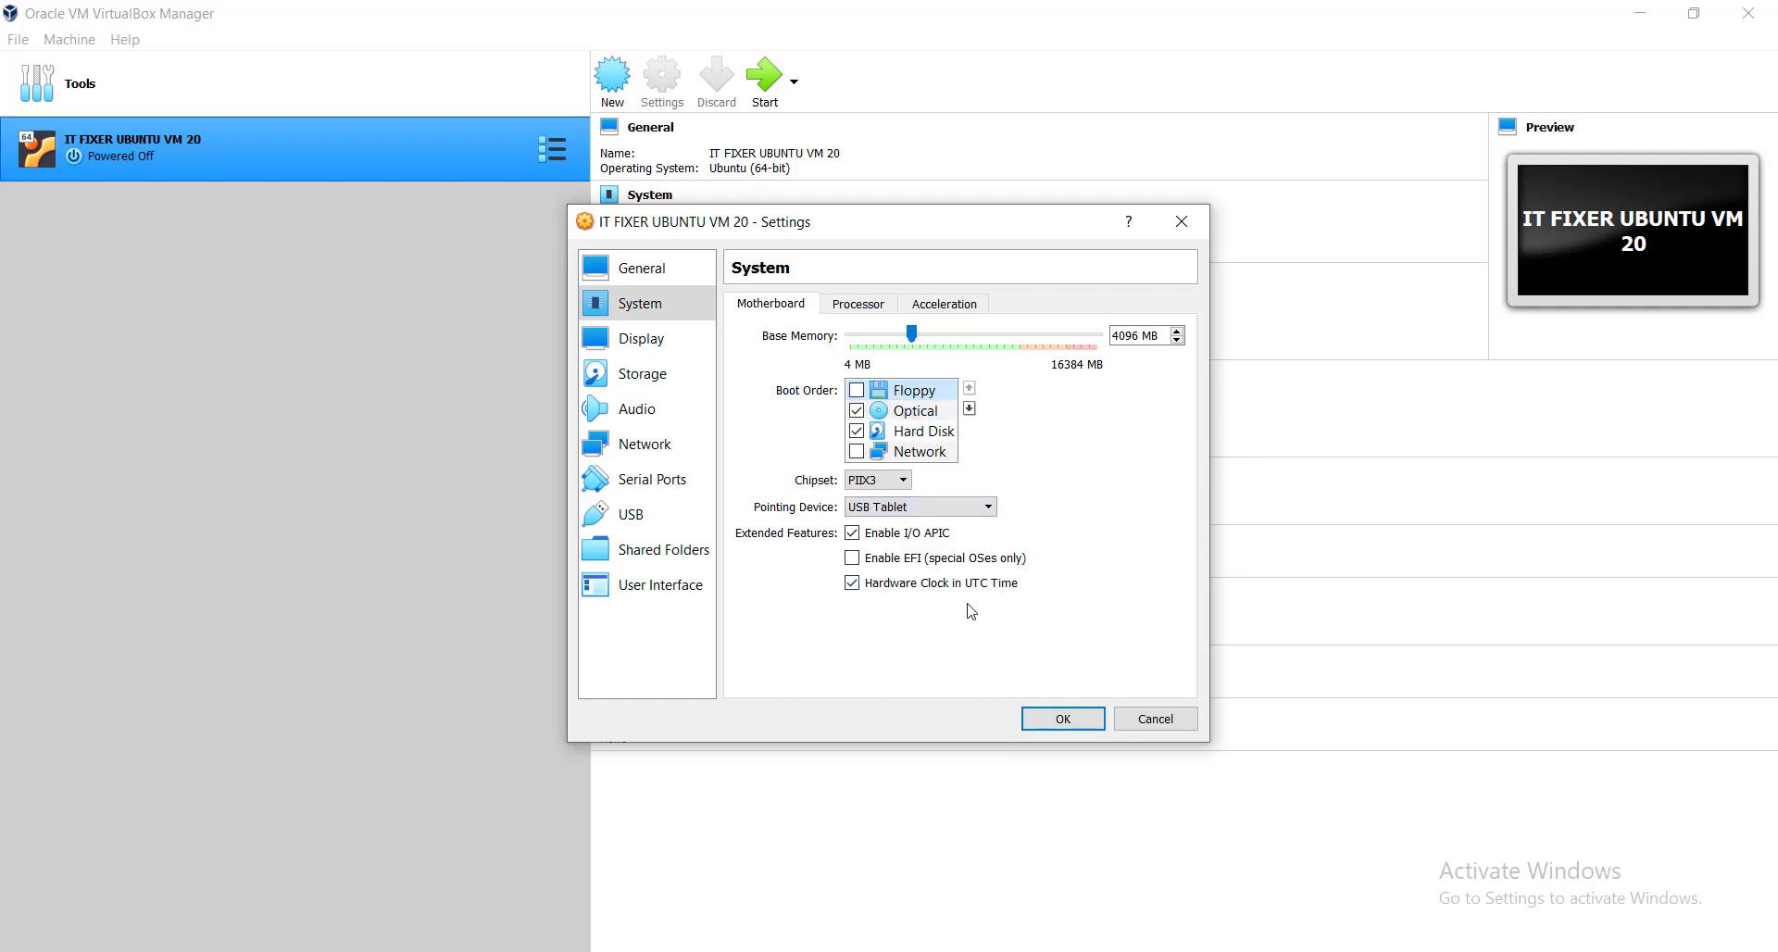
Set the processor count to 2 and enable PAE/NX on the Processor tab.
{"action": "left_click", "coordinate": [859, 307]}
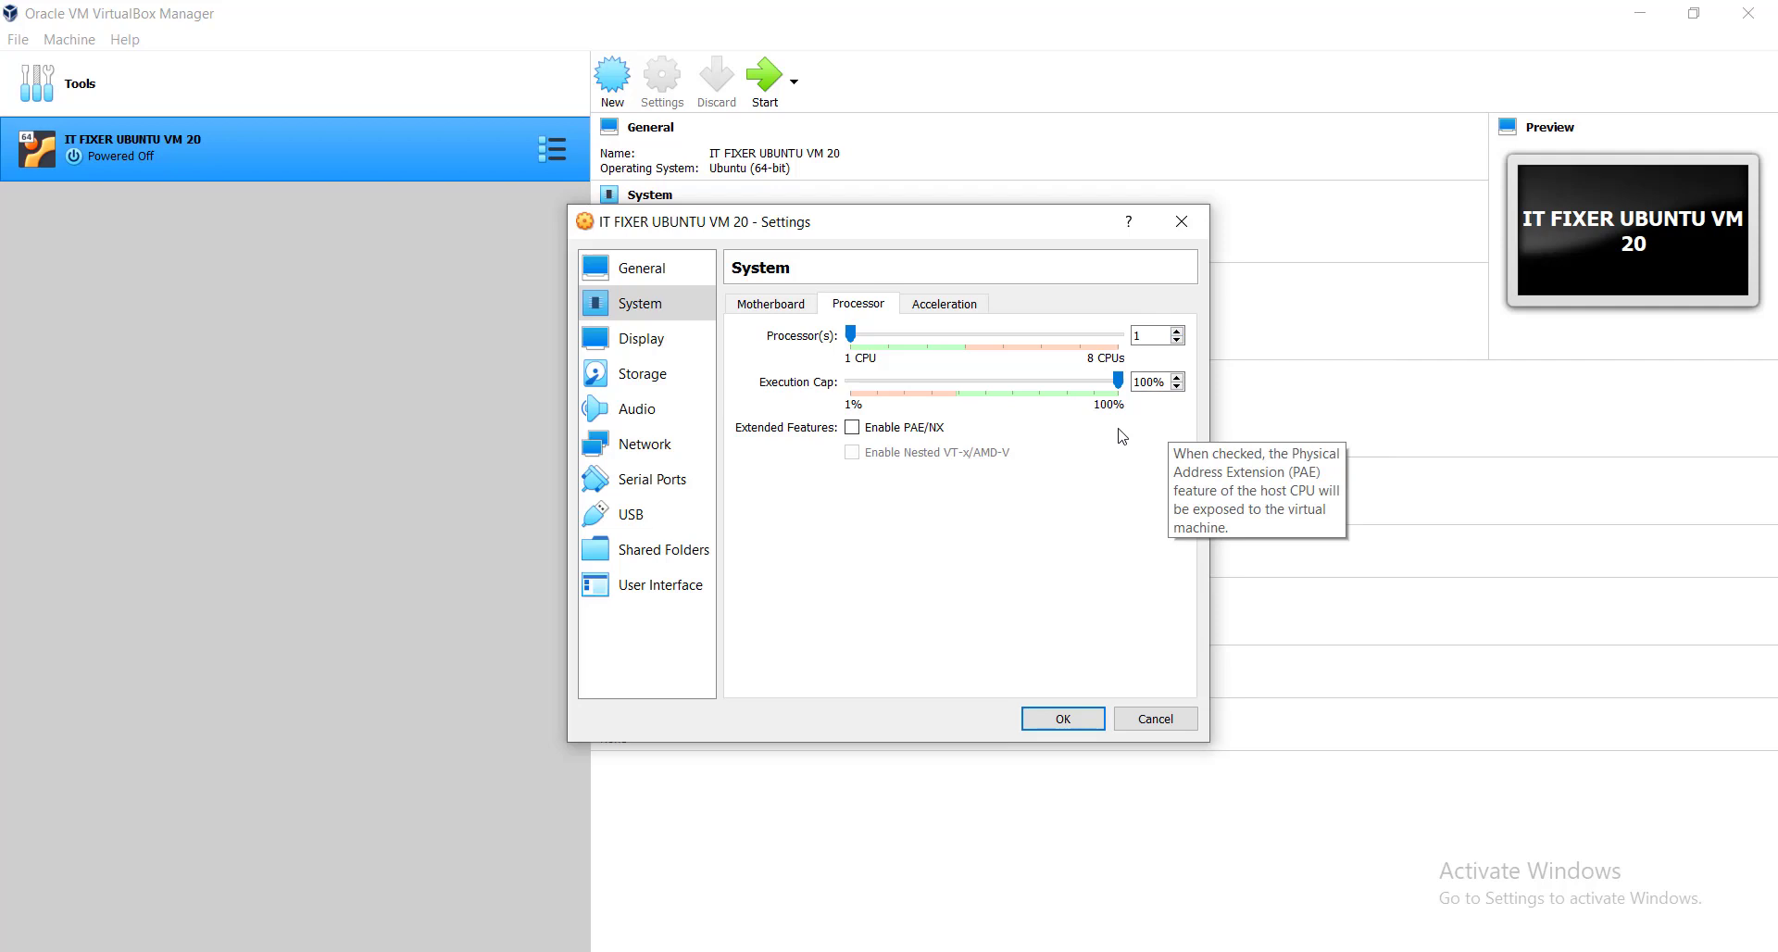
{"action": "left_click", "coordinate": [1178, 331]}
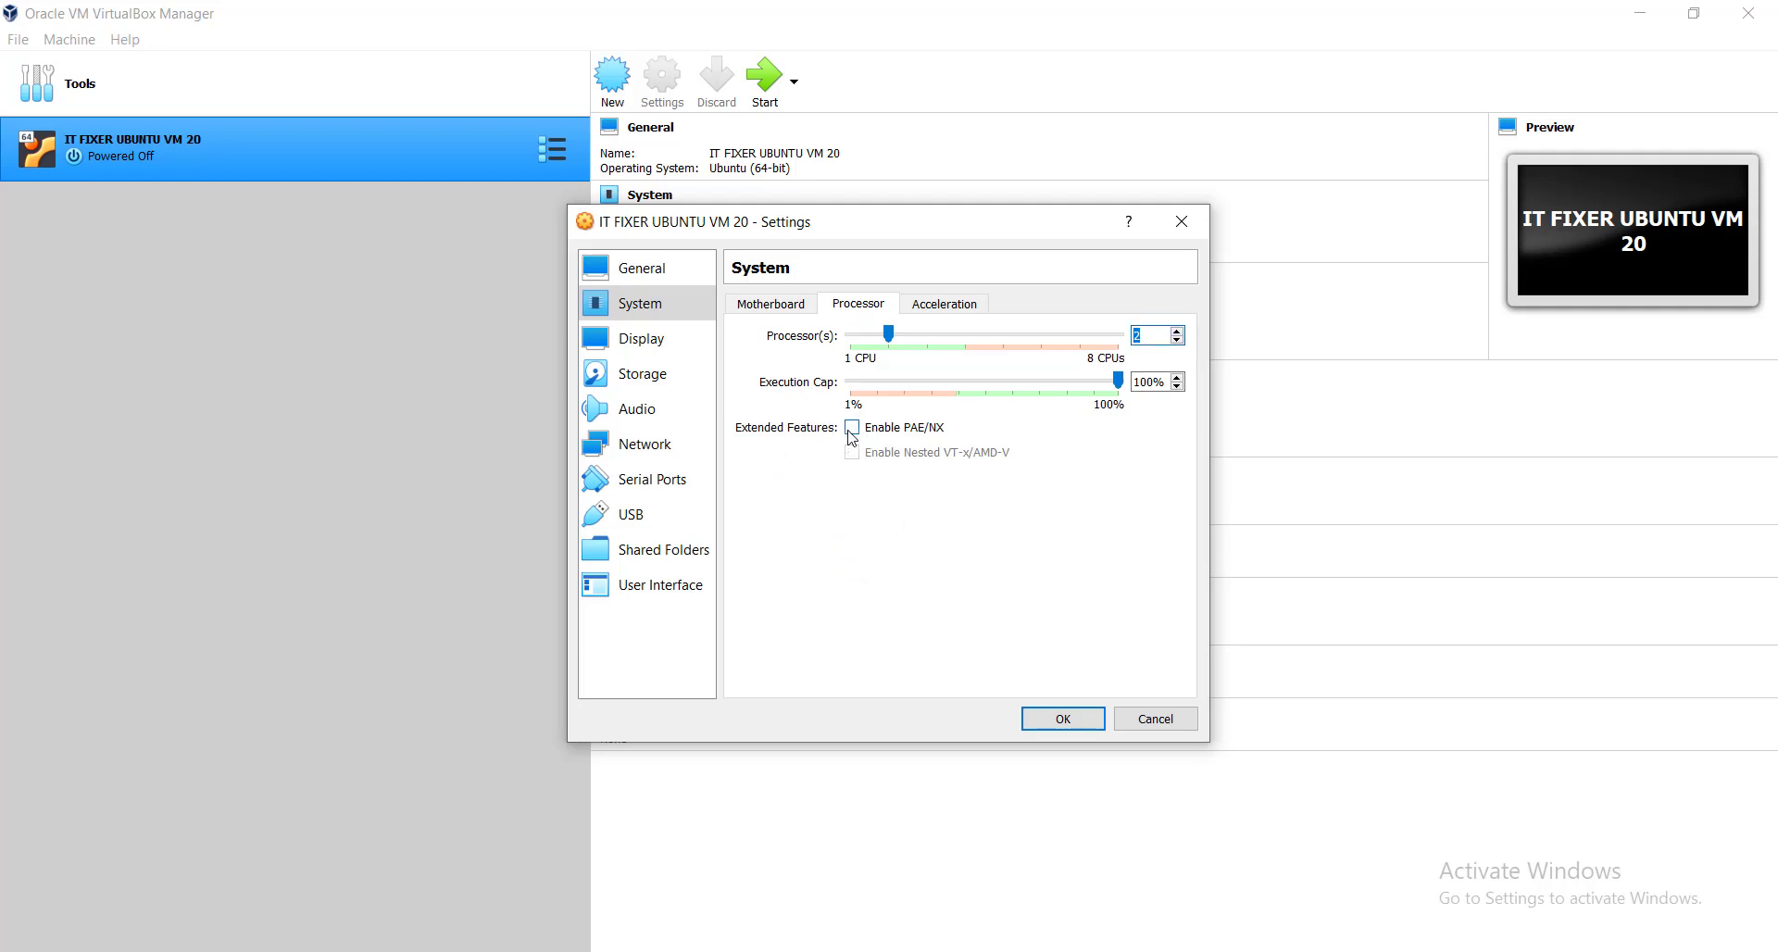
{"action": "left_click", "coordinate": [852, 430]}
{"action": "left_click", "coordinate": [952, 306]}
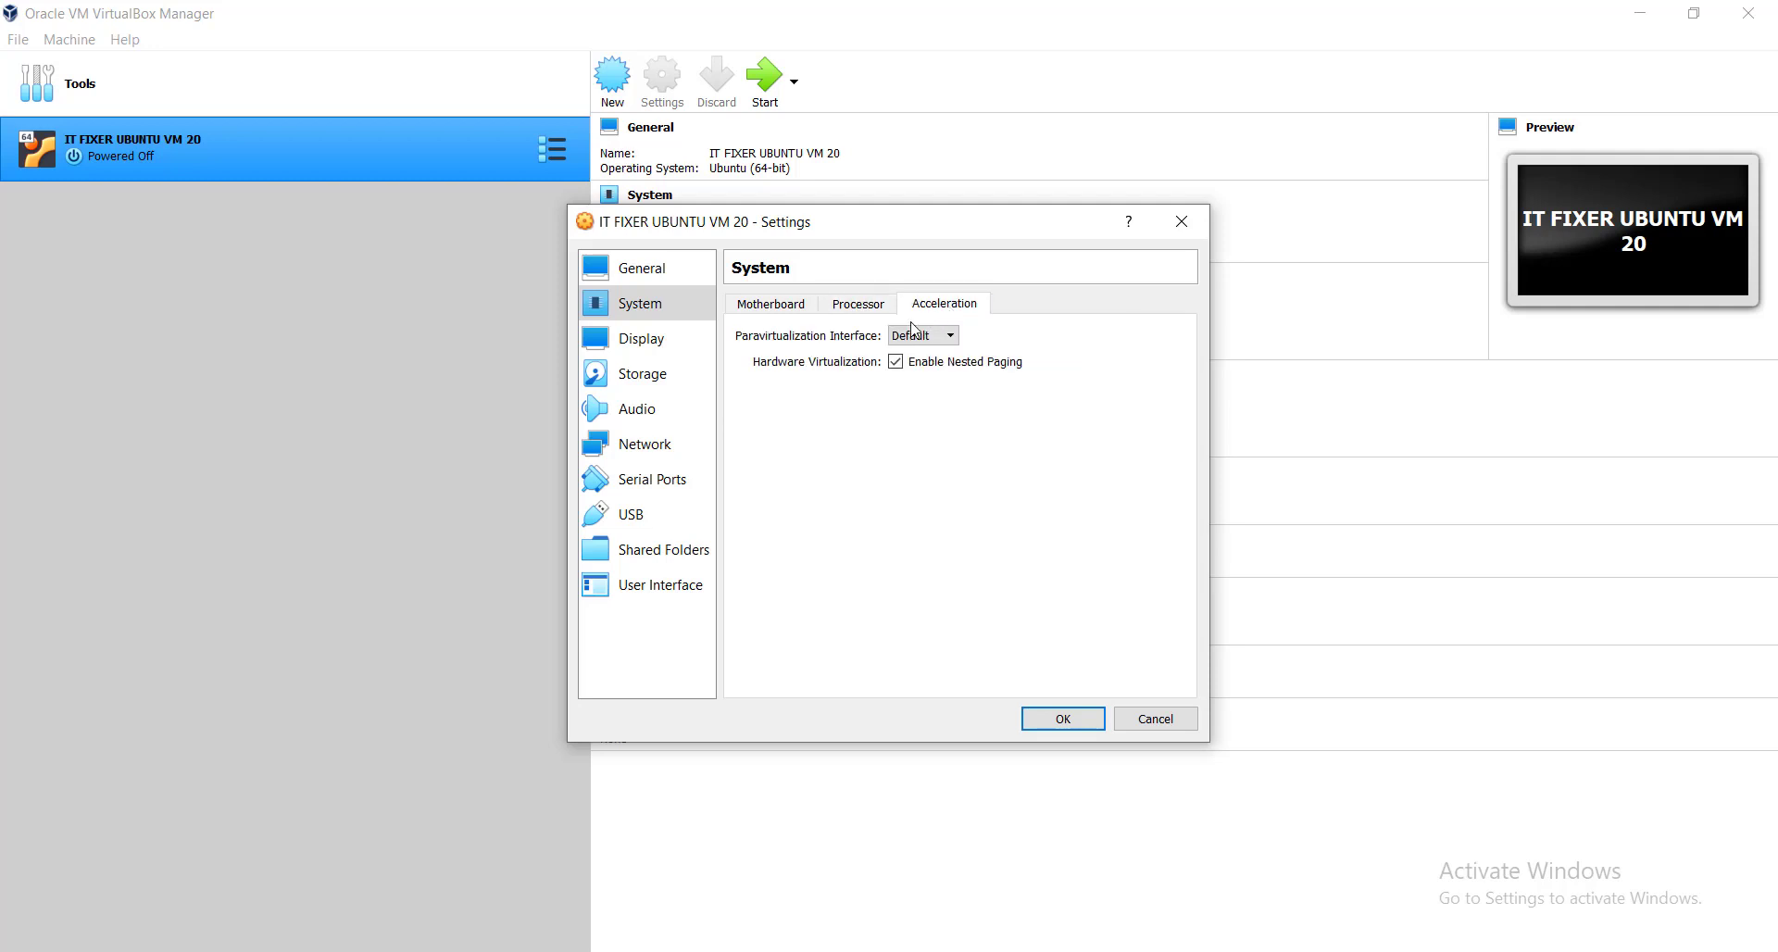
Set the Display page's video memory to 32 MB.
{"action": "left_click", "coordinate": [638, 343]}
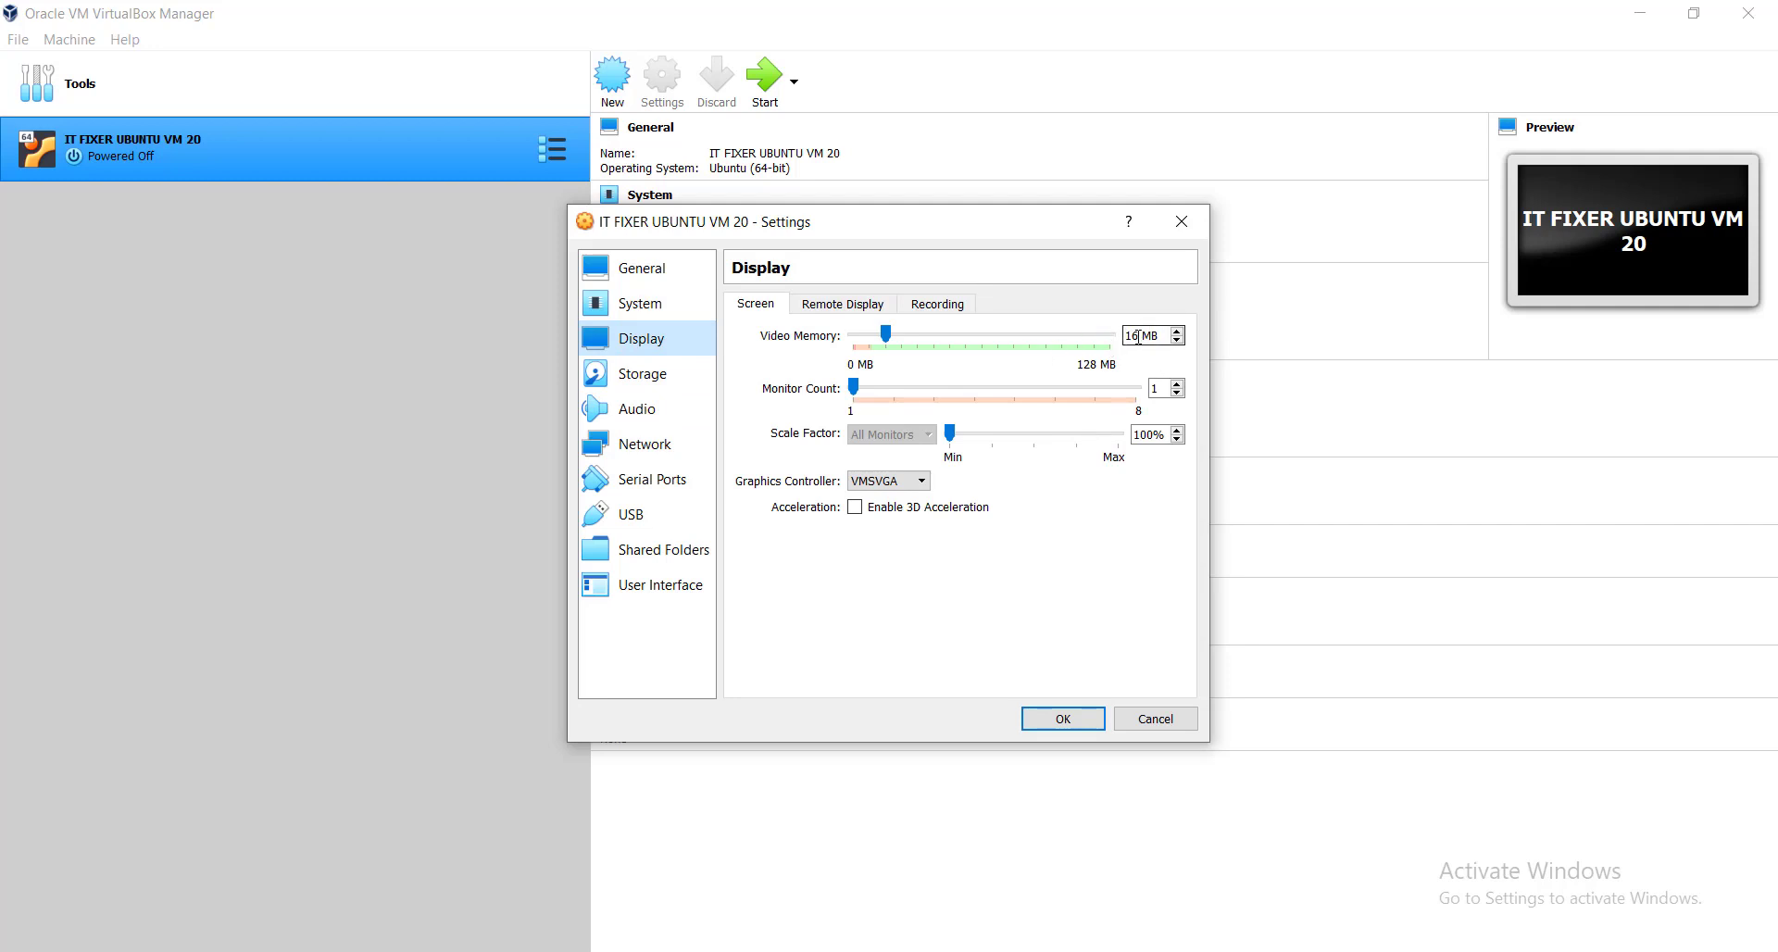
{"action": "double_click", "coordinate": [1142, 336]}
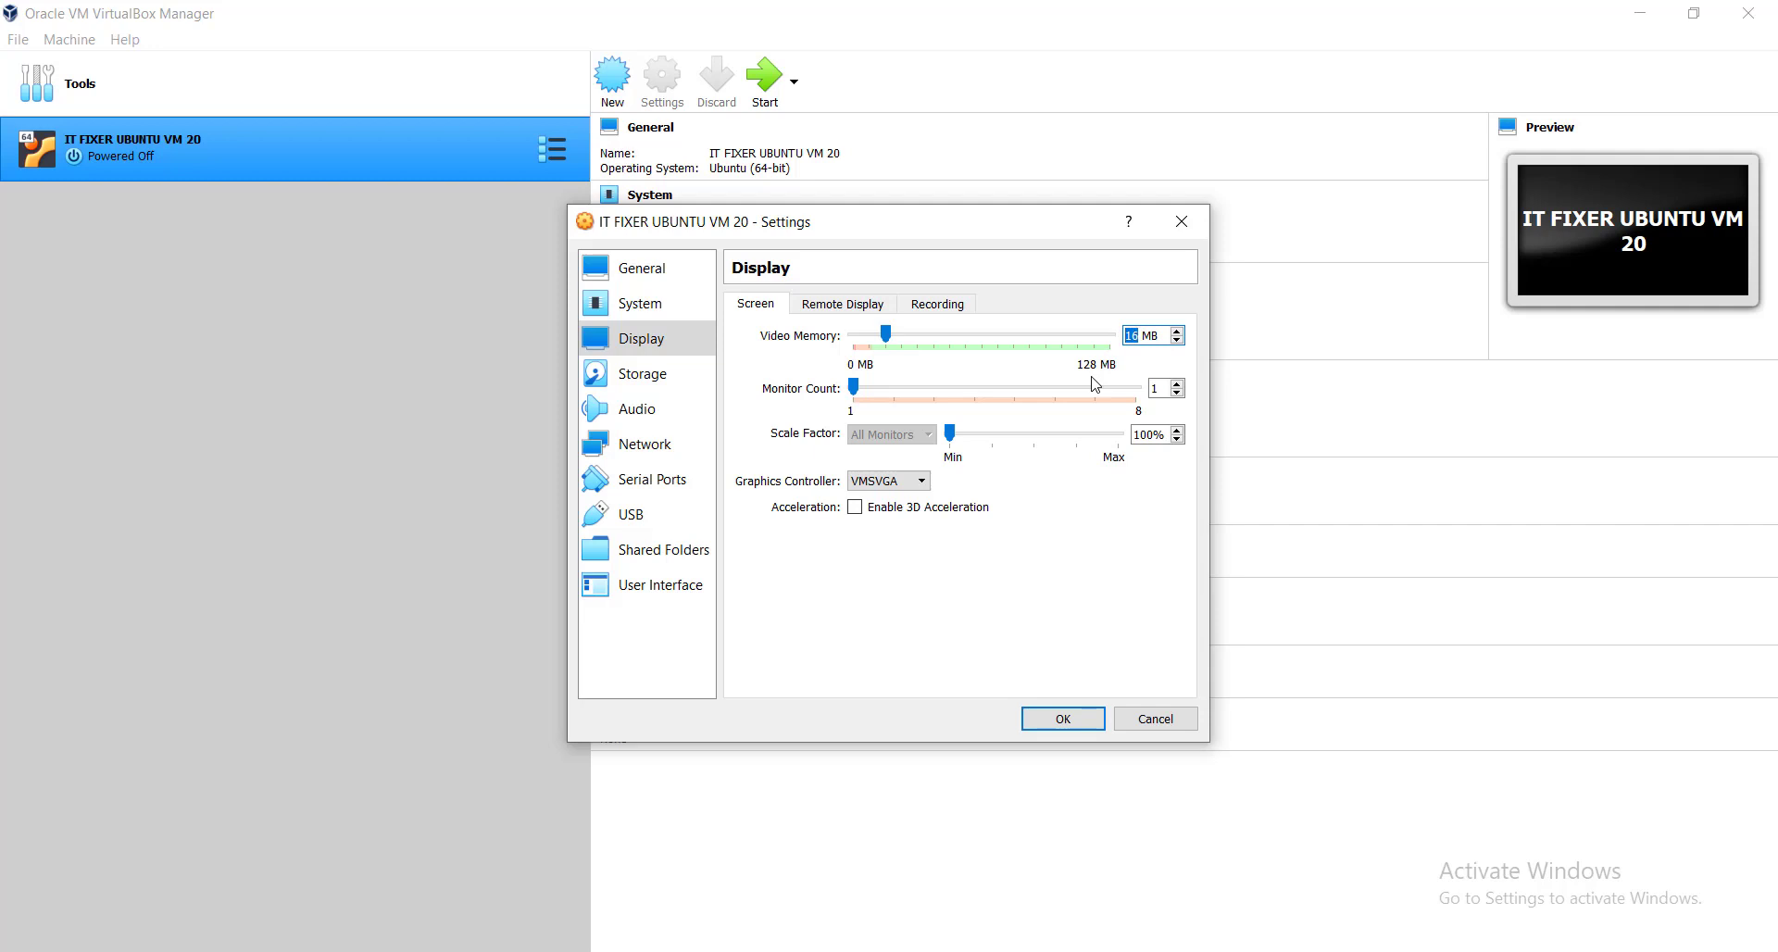
{"action": "type", "text": "32"}
{"action": "left_click", "coordinate": [667, 374]}
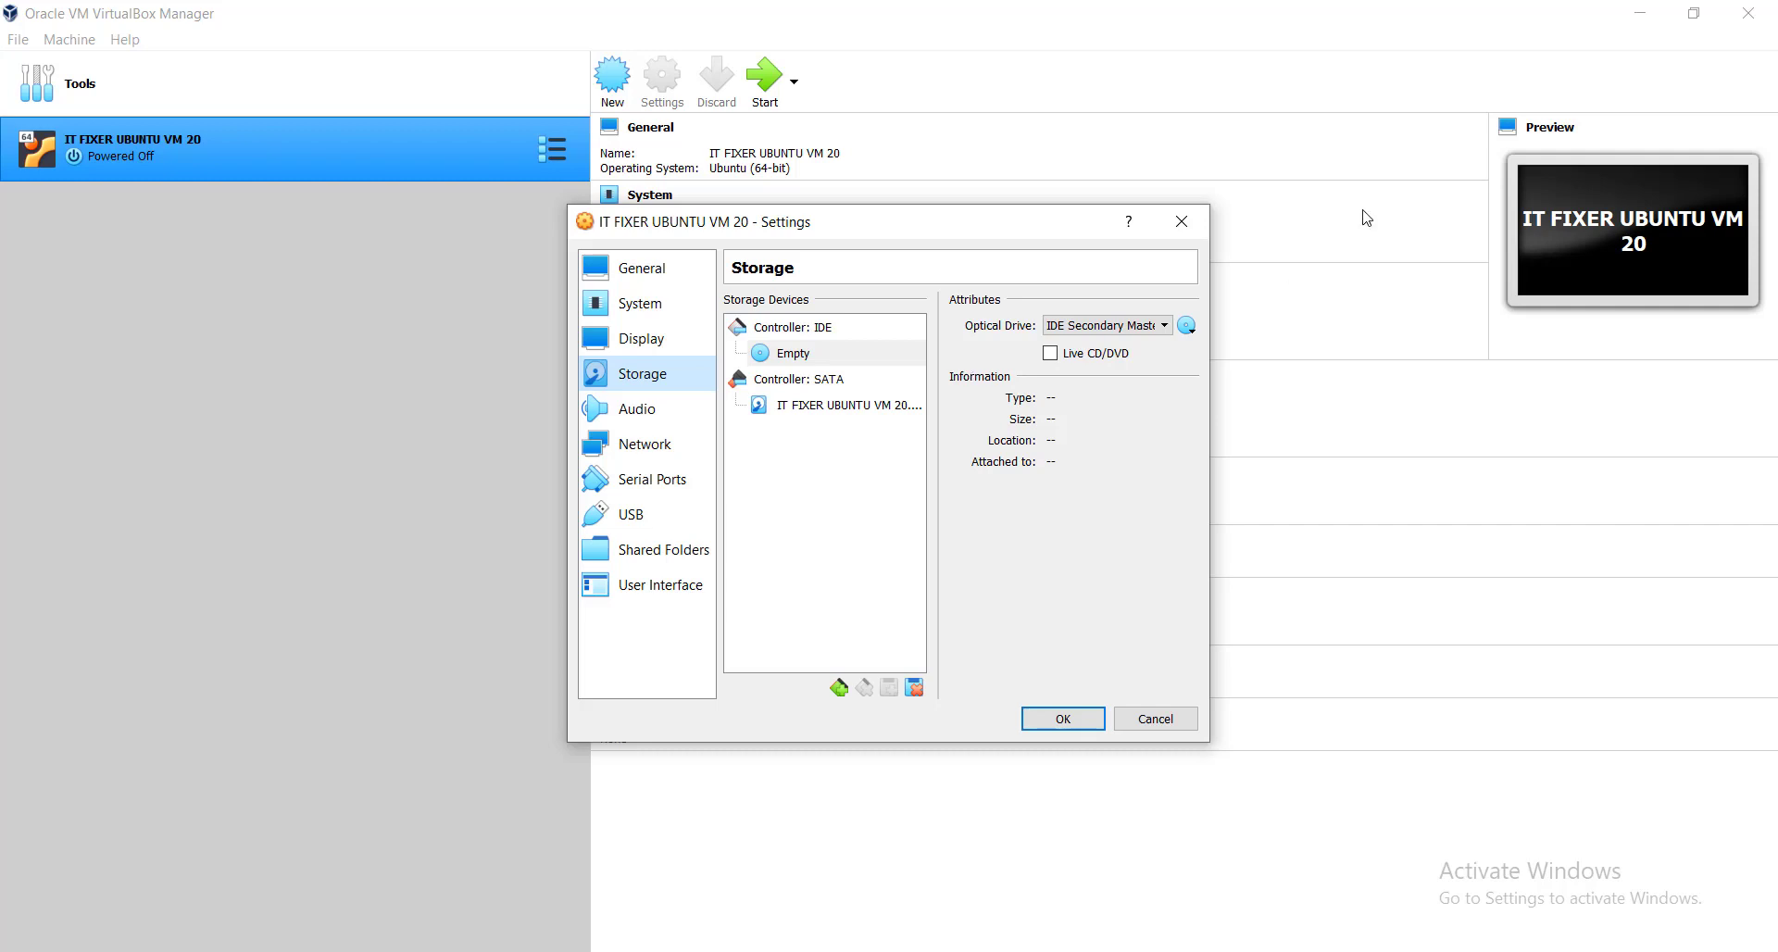
Attach F:\ISO\ubuntu-20.04-desktop-amd64.iso to the empty IDE optical drive.
{"action": "left_click", "coordinate": [1189, 327]}
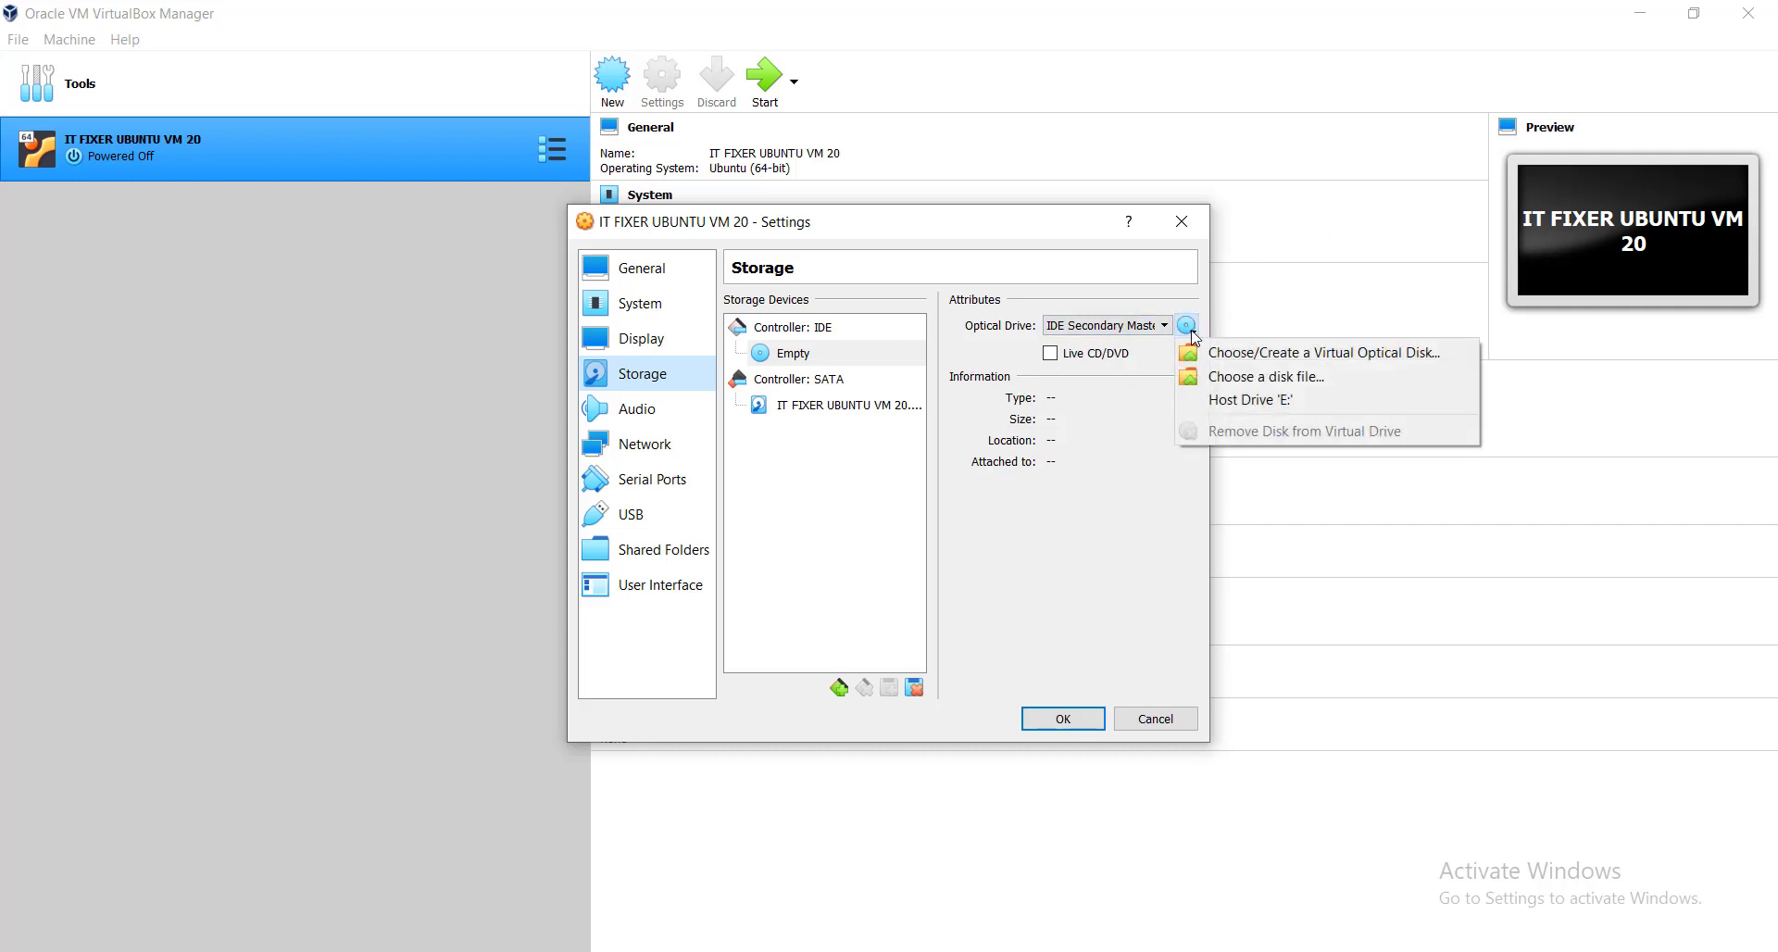
{"action": "left_click", "coordinate": [1264, 386]}
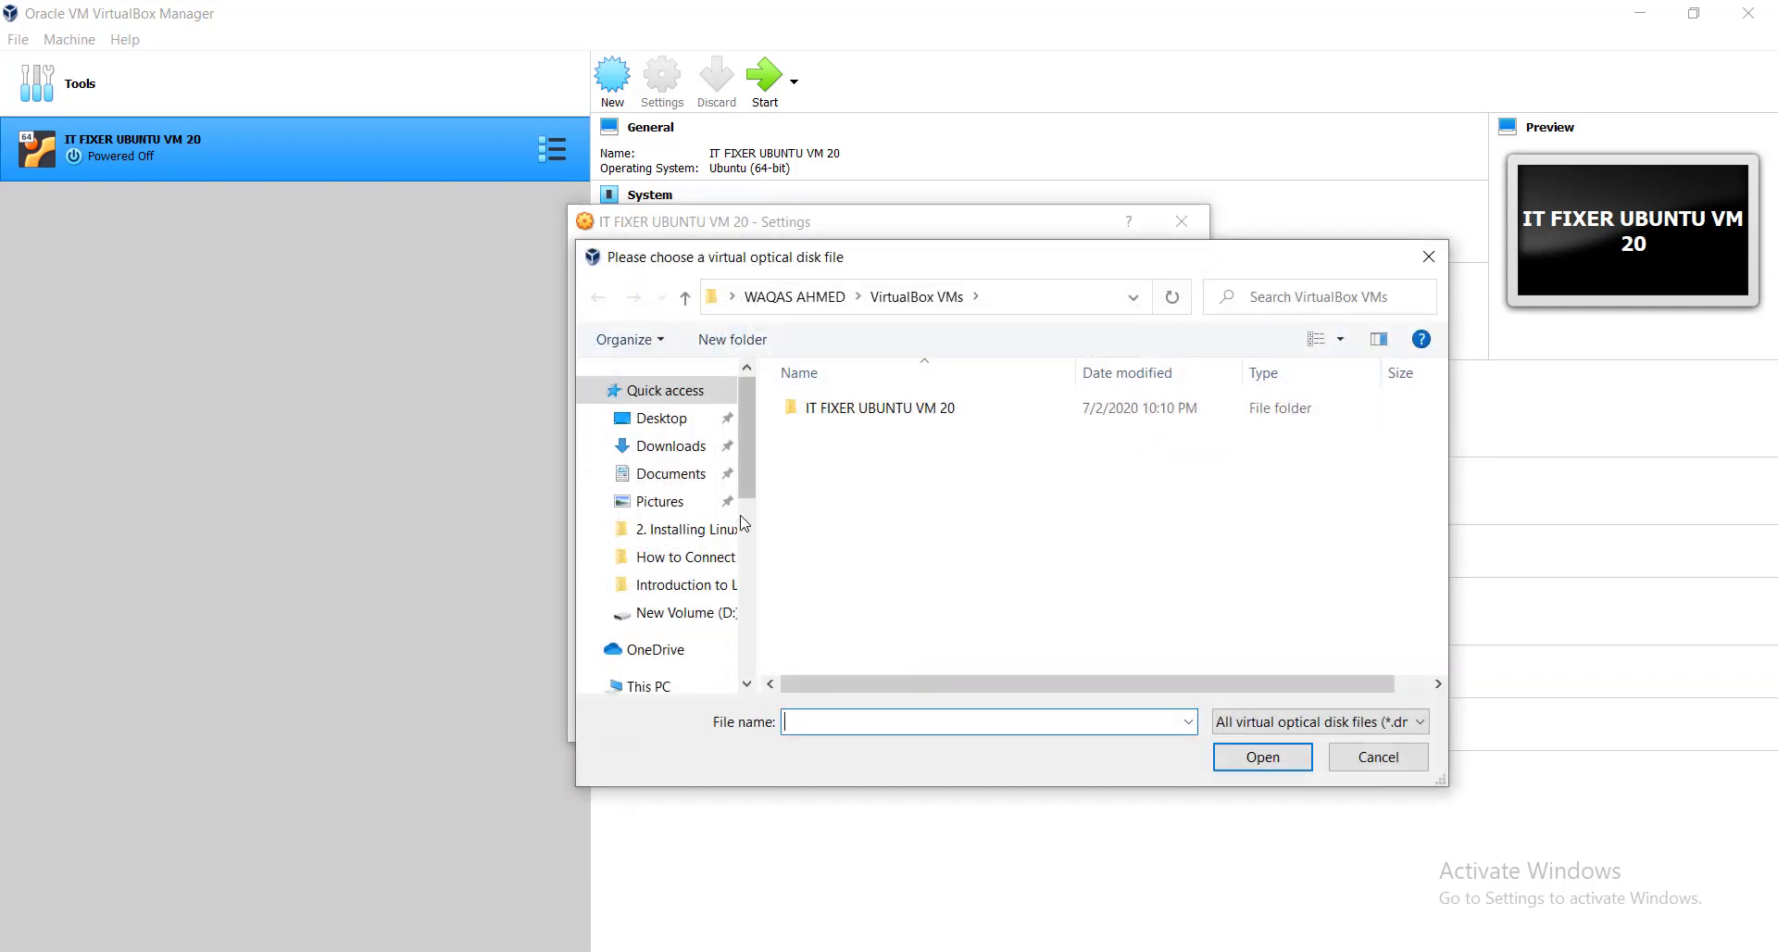
{"action": "left_click_drag", "start_coordinate": [752, 501], "coordinate": [753, 621]}
{"action": "left_click", "coordinate": [662, 567]}
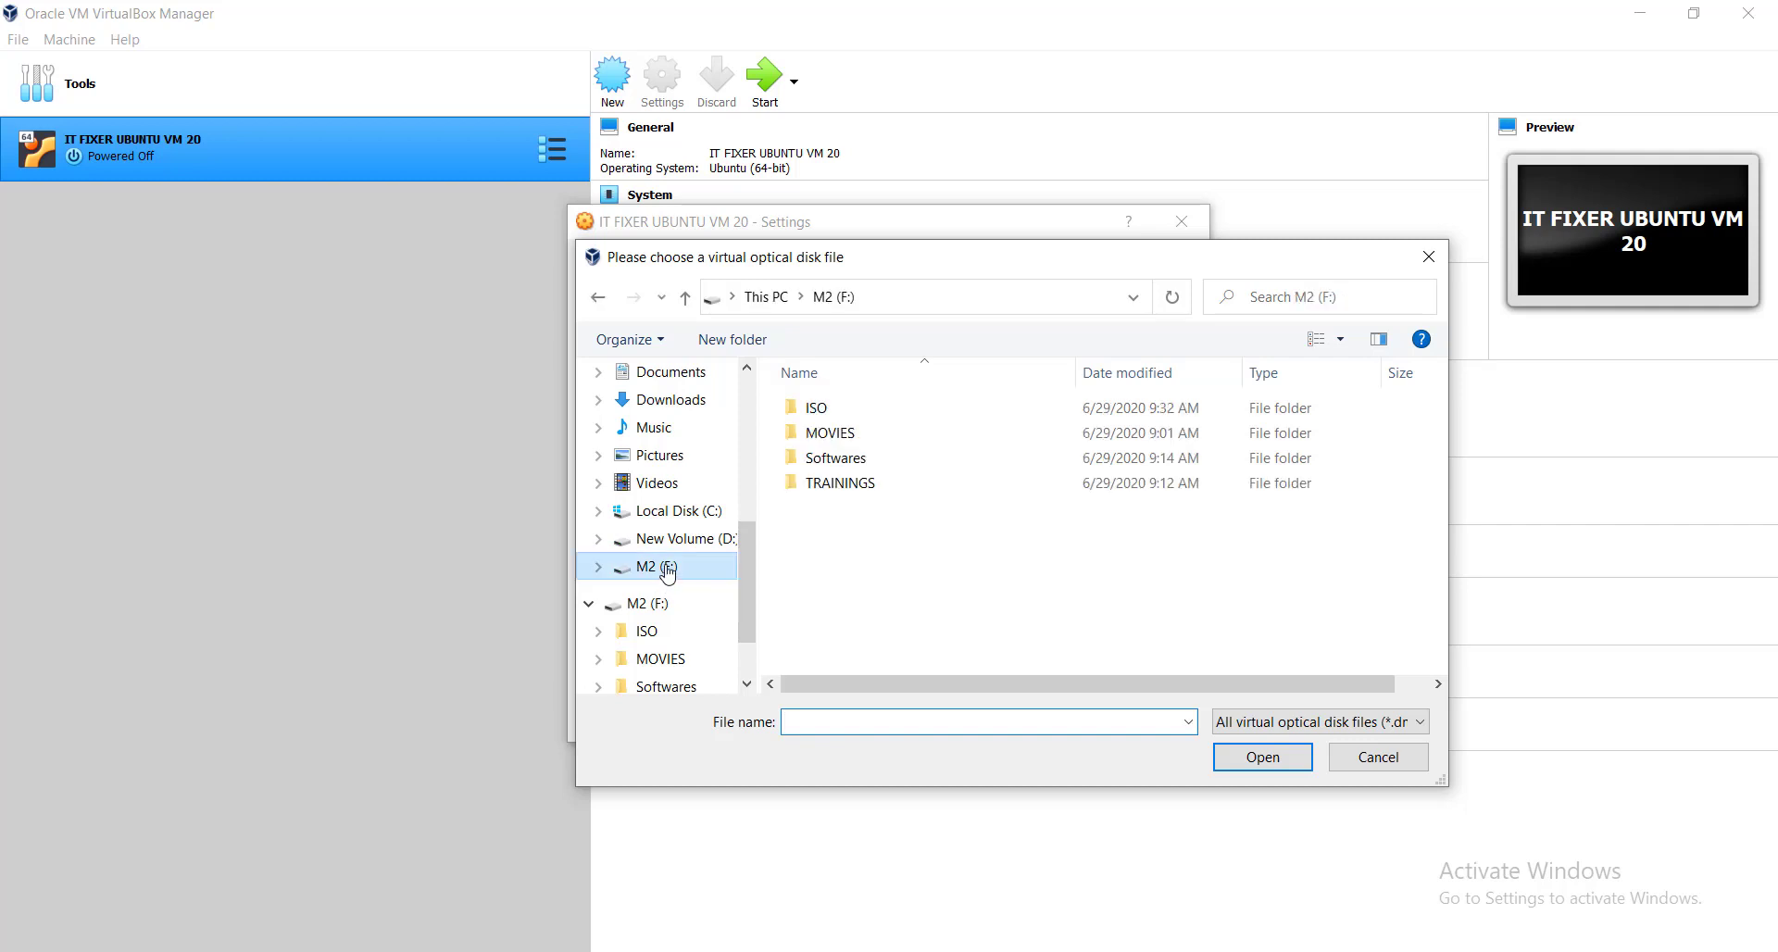
{"action": "double_click", "coordinate": [845, 410]}
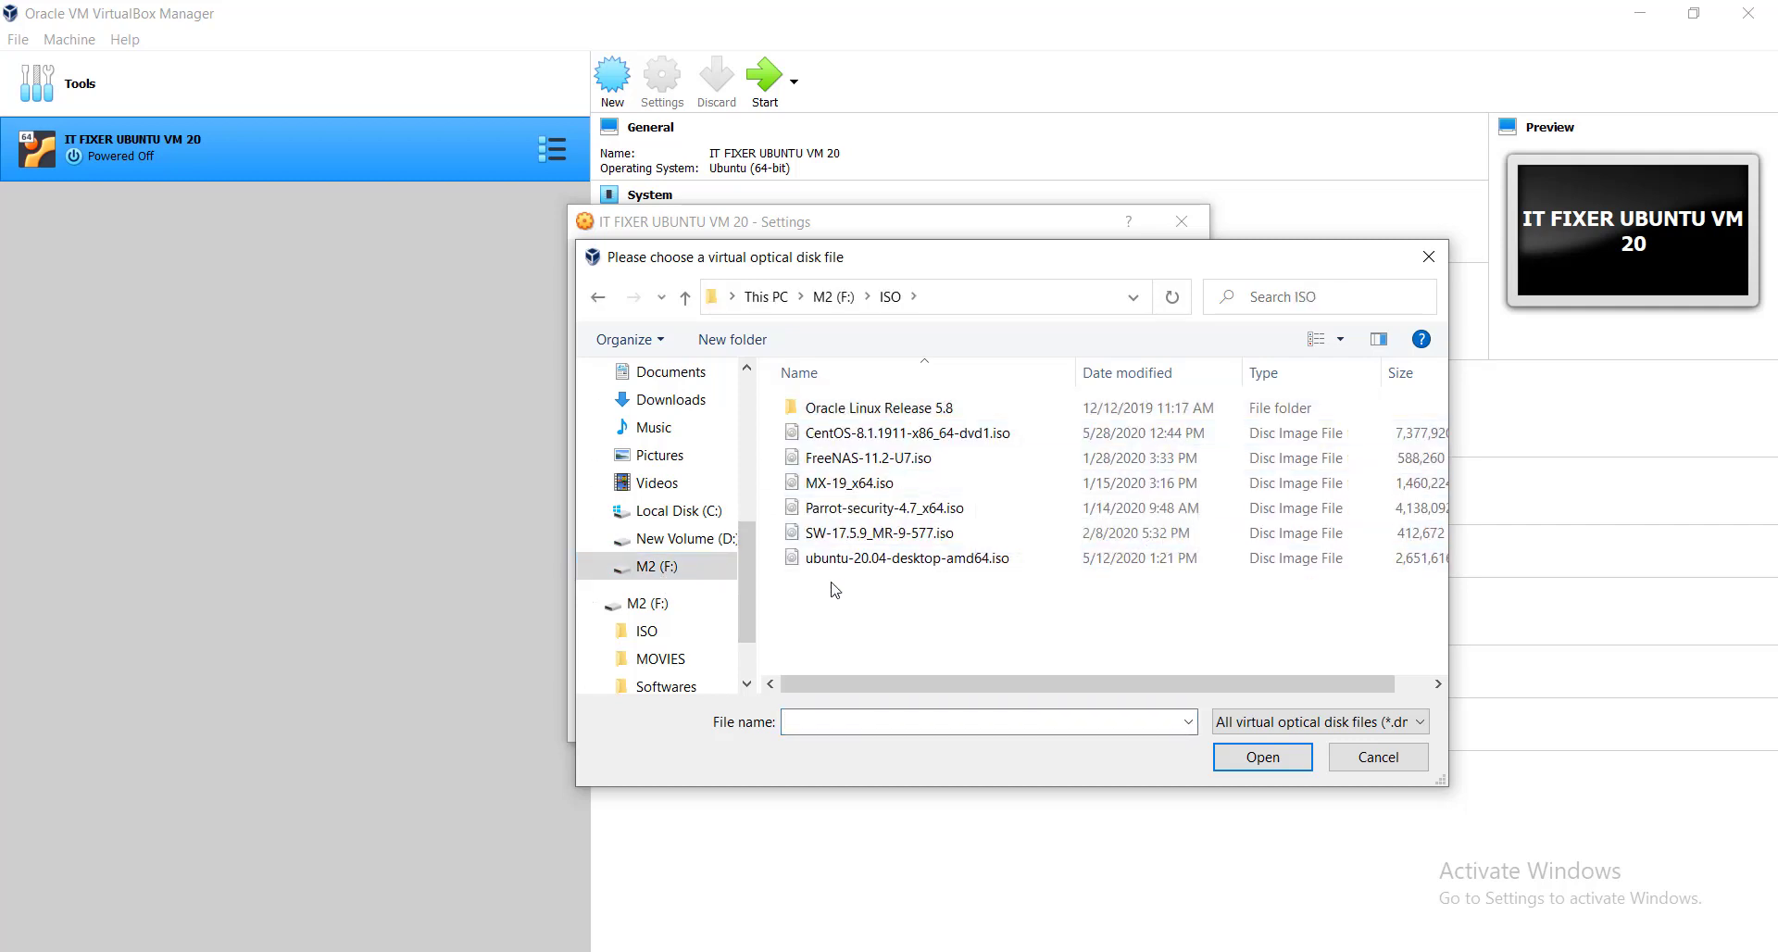
{"action": "left_click", "coordinate": [857, 559]}
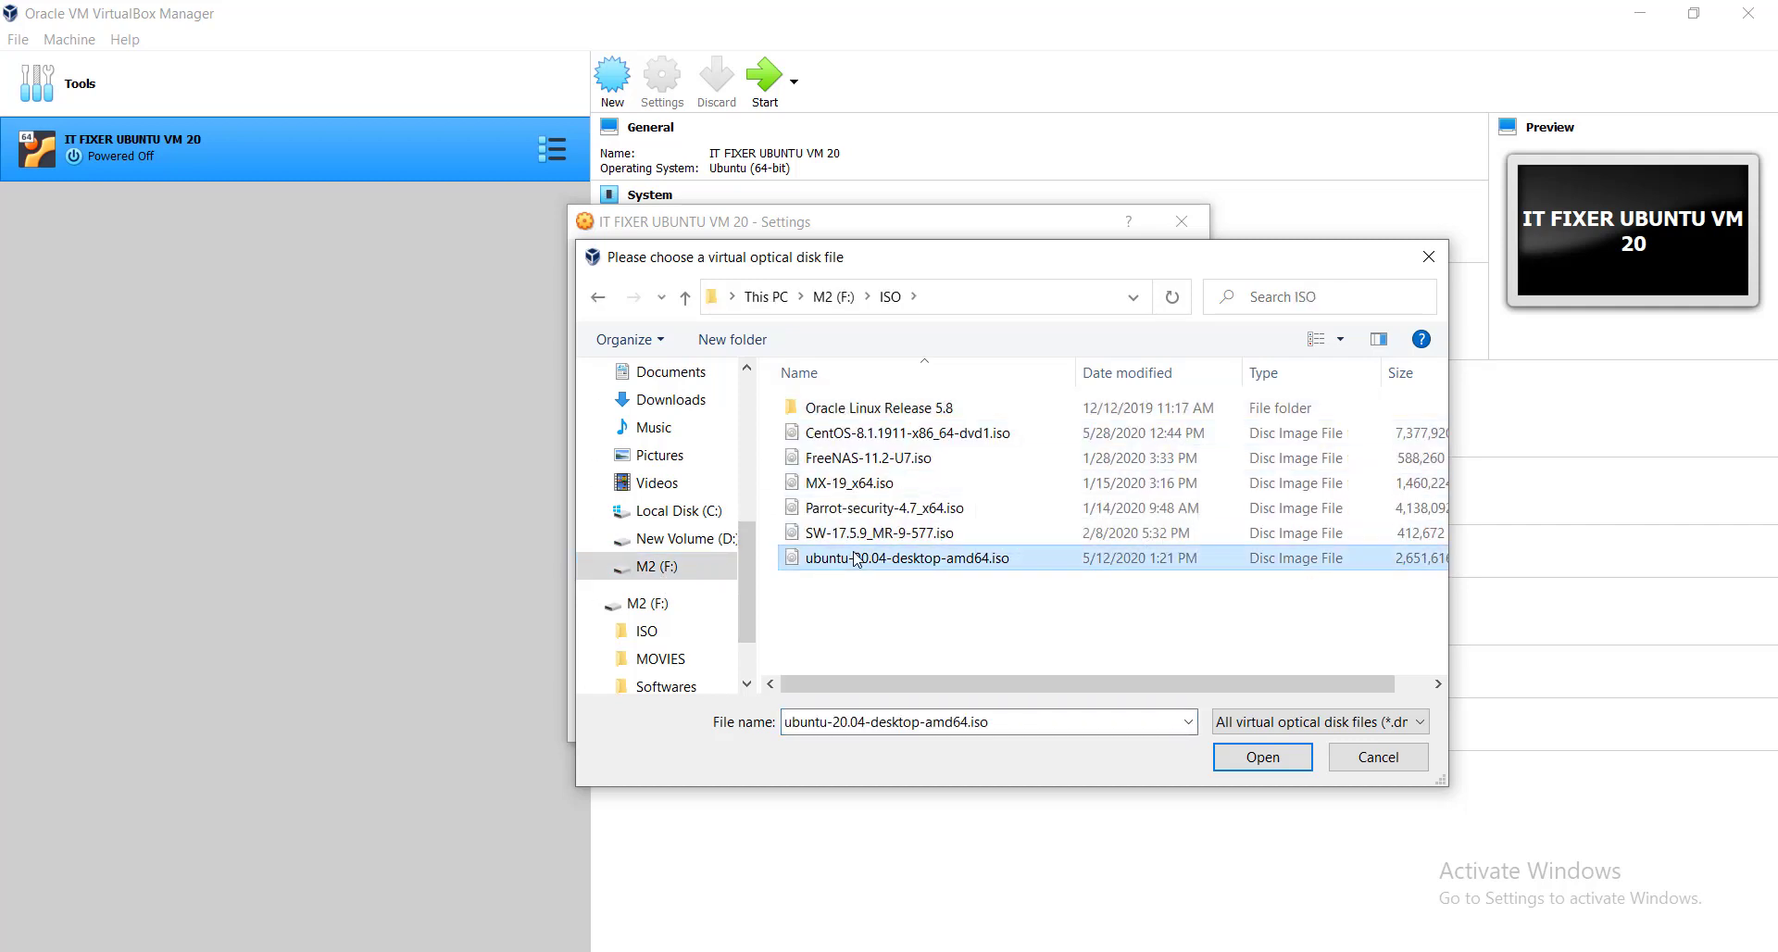
{"action": "left_click", "coordinate": [1233, 753]}
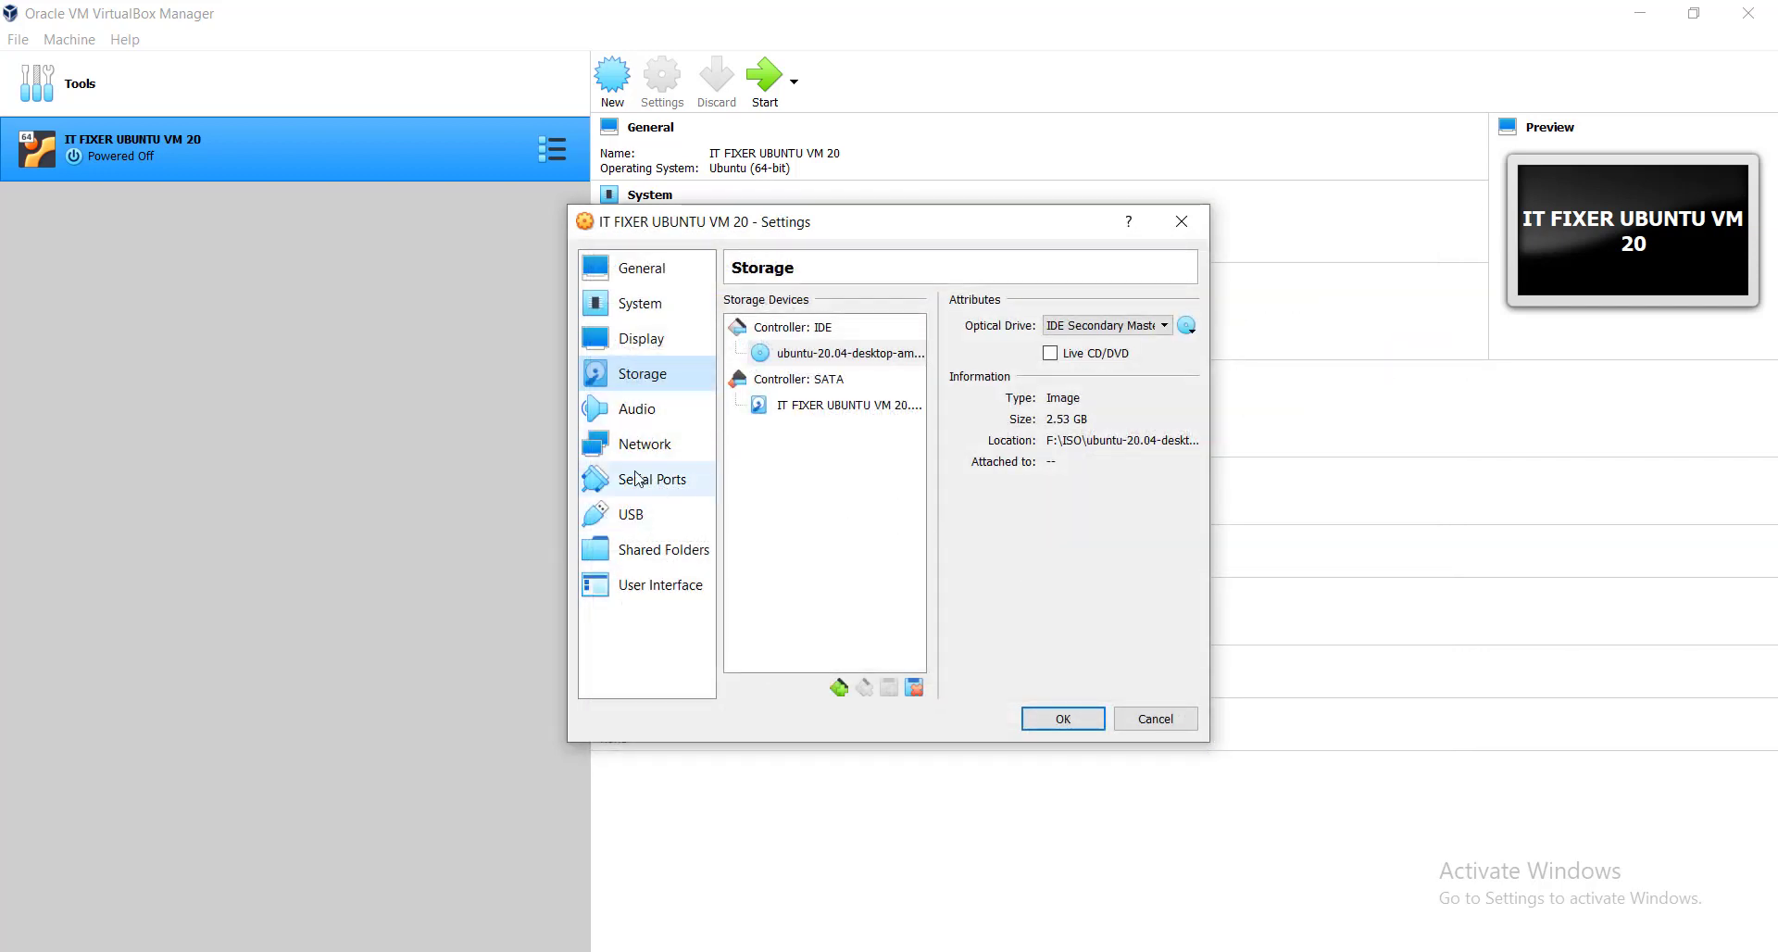
Show the Network page and leave Adapter 1 attached to NAT.
{"action": "left_click", "coordinate": [638, 410]}
{"action": "left_click", "coordinate": [629, 449]}
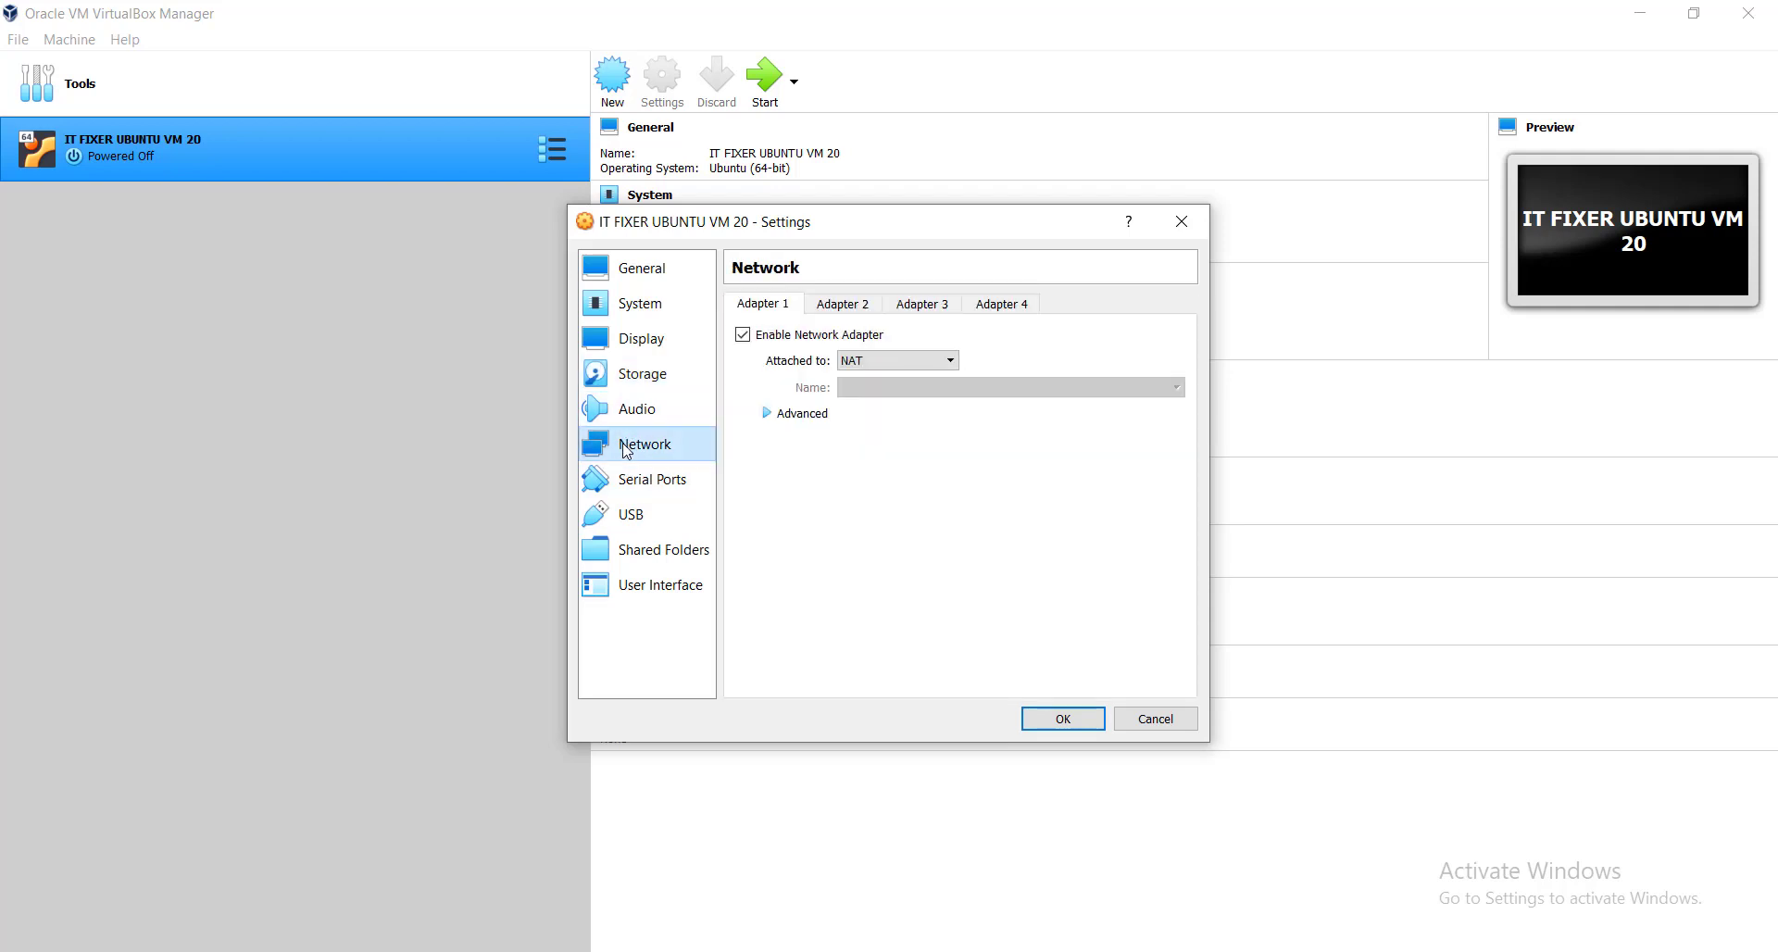
{"action": "left_click", "coordinate": [890, 360]}
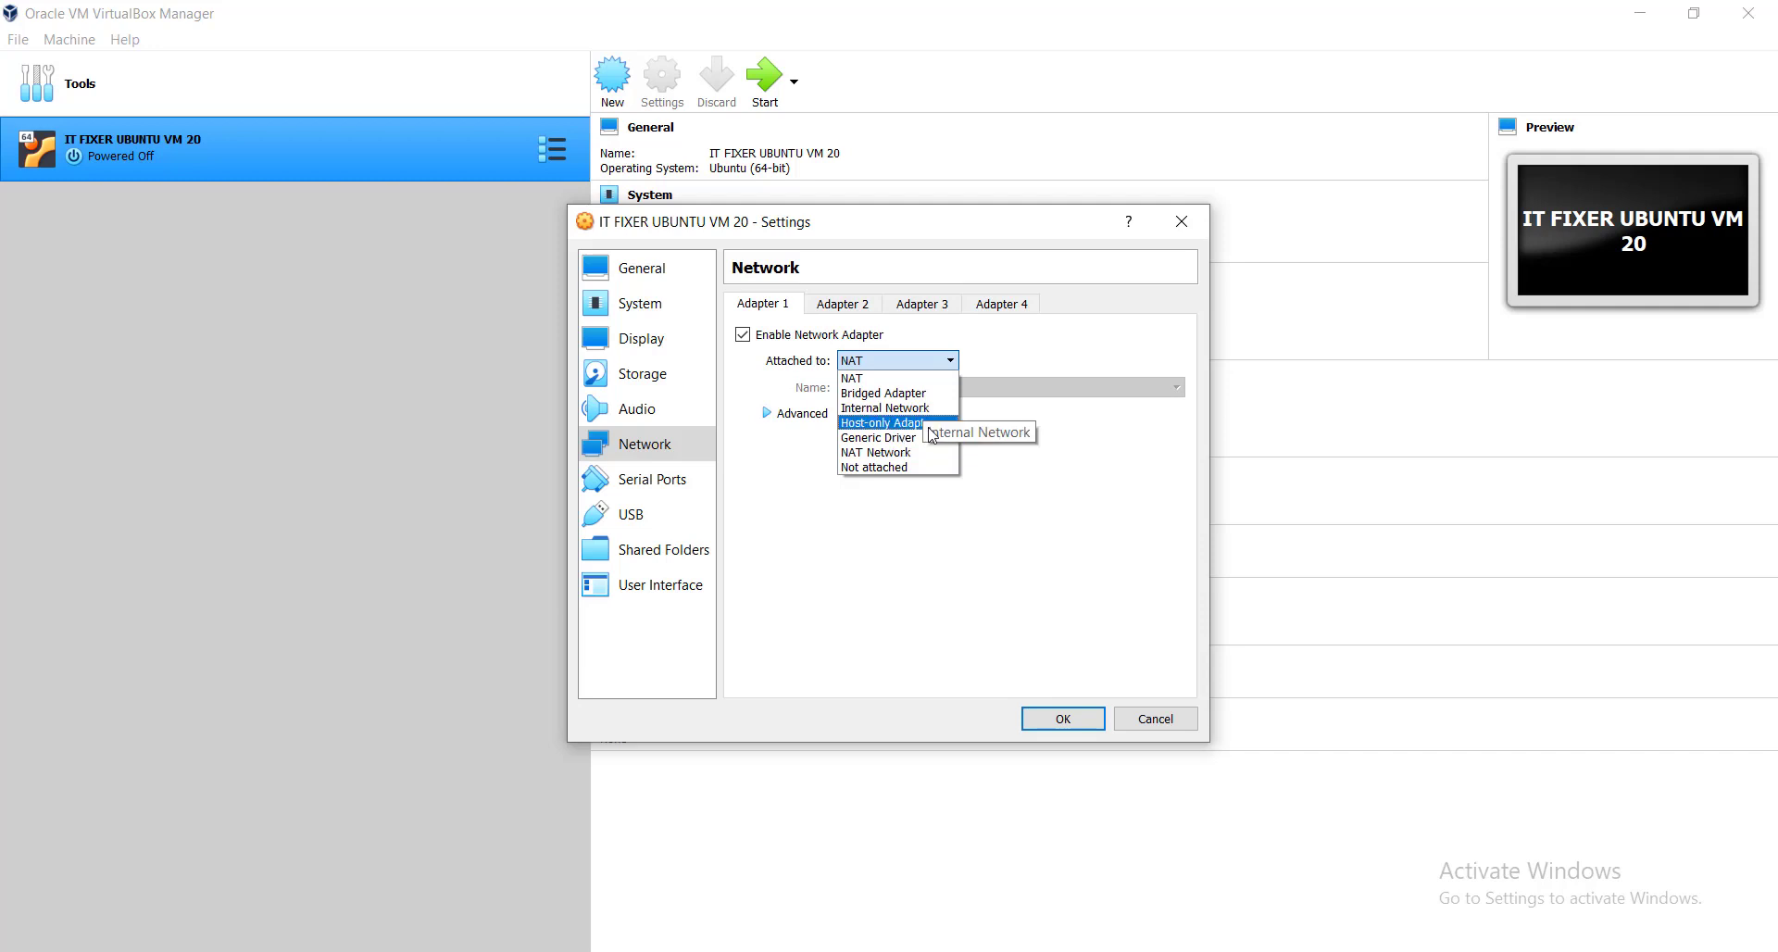
{"action": "left_click", "coordinate": [865, 567]}
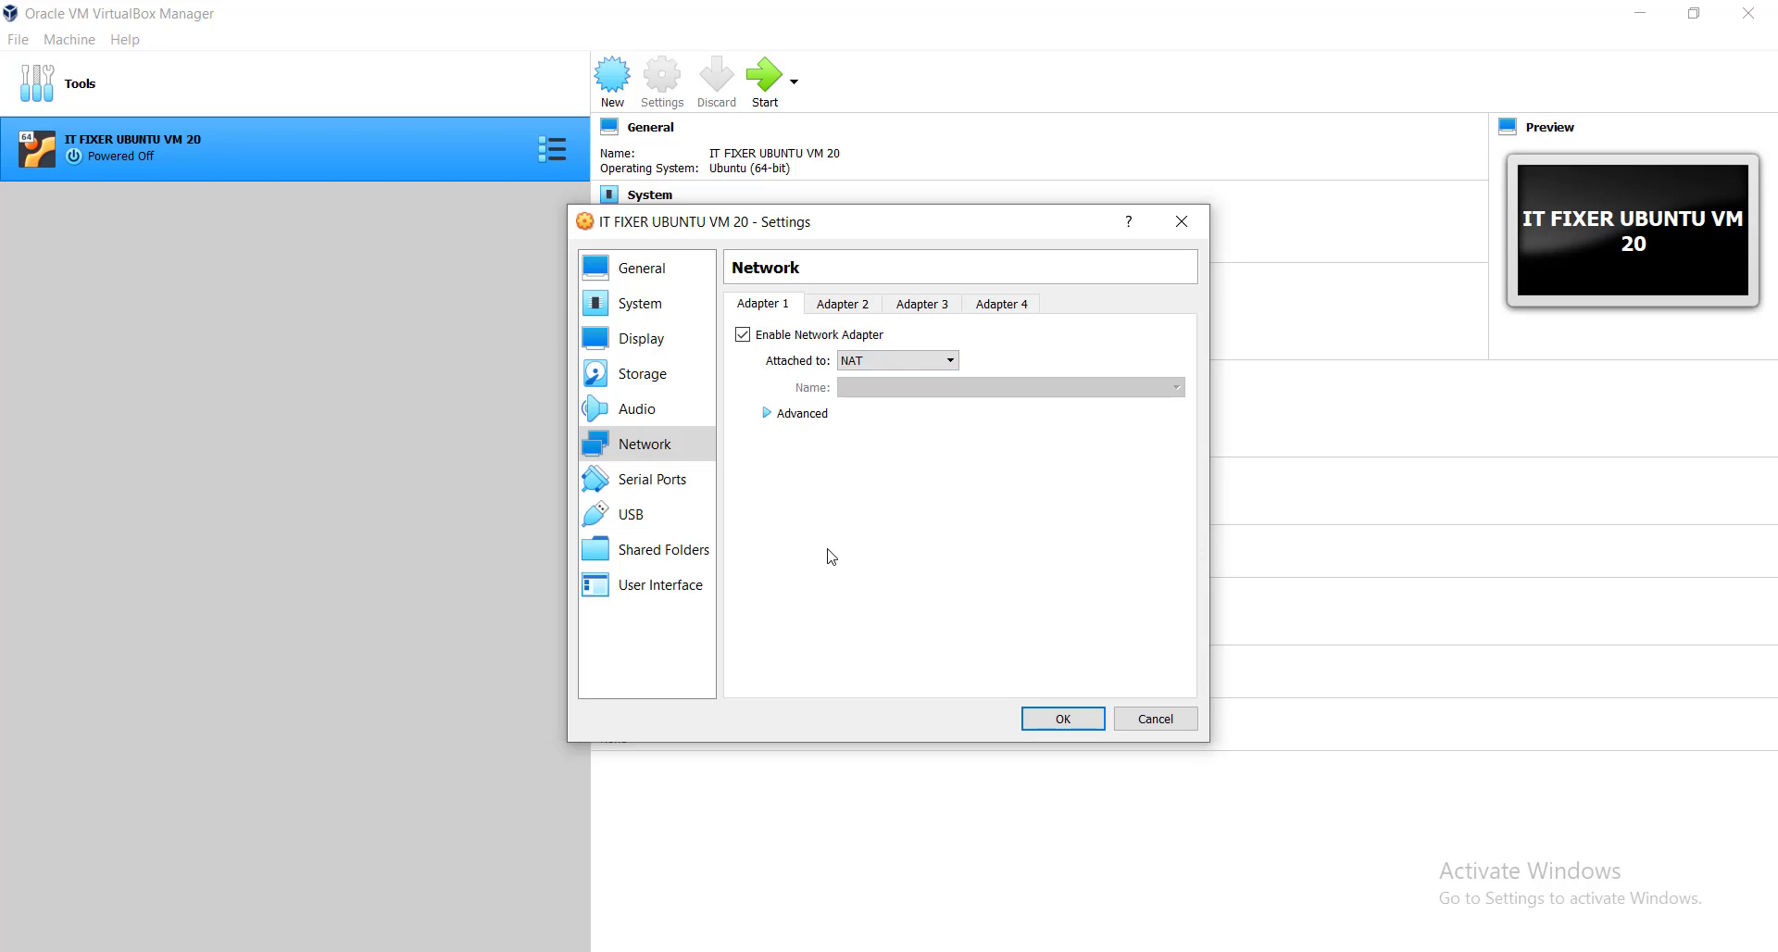
Add the host Downloads folder as a Machine Folders share and save the VM settings.
{"action": "left_click", "coordinate": [645, 553]}
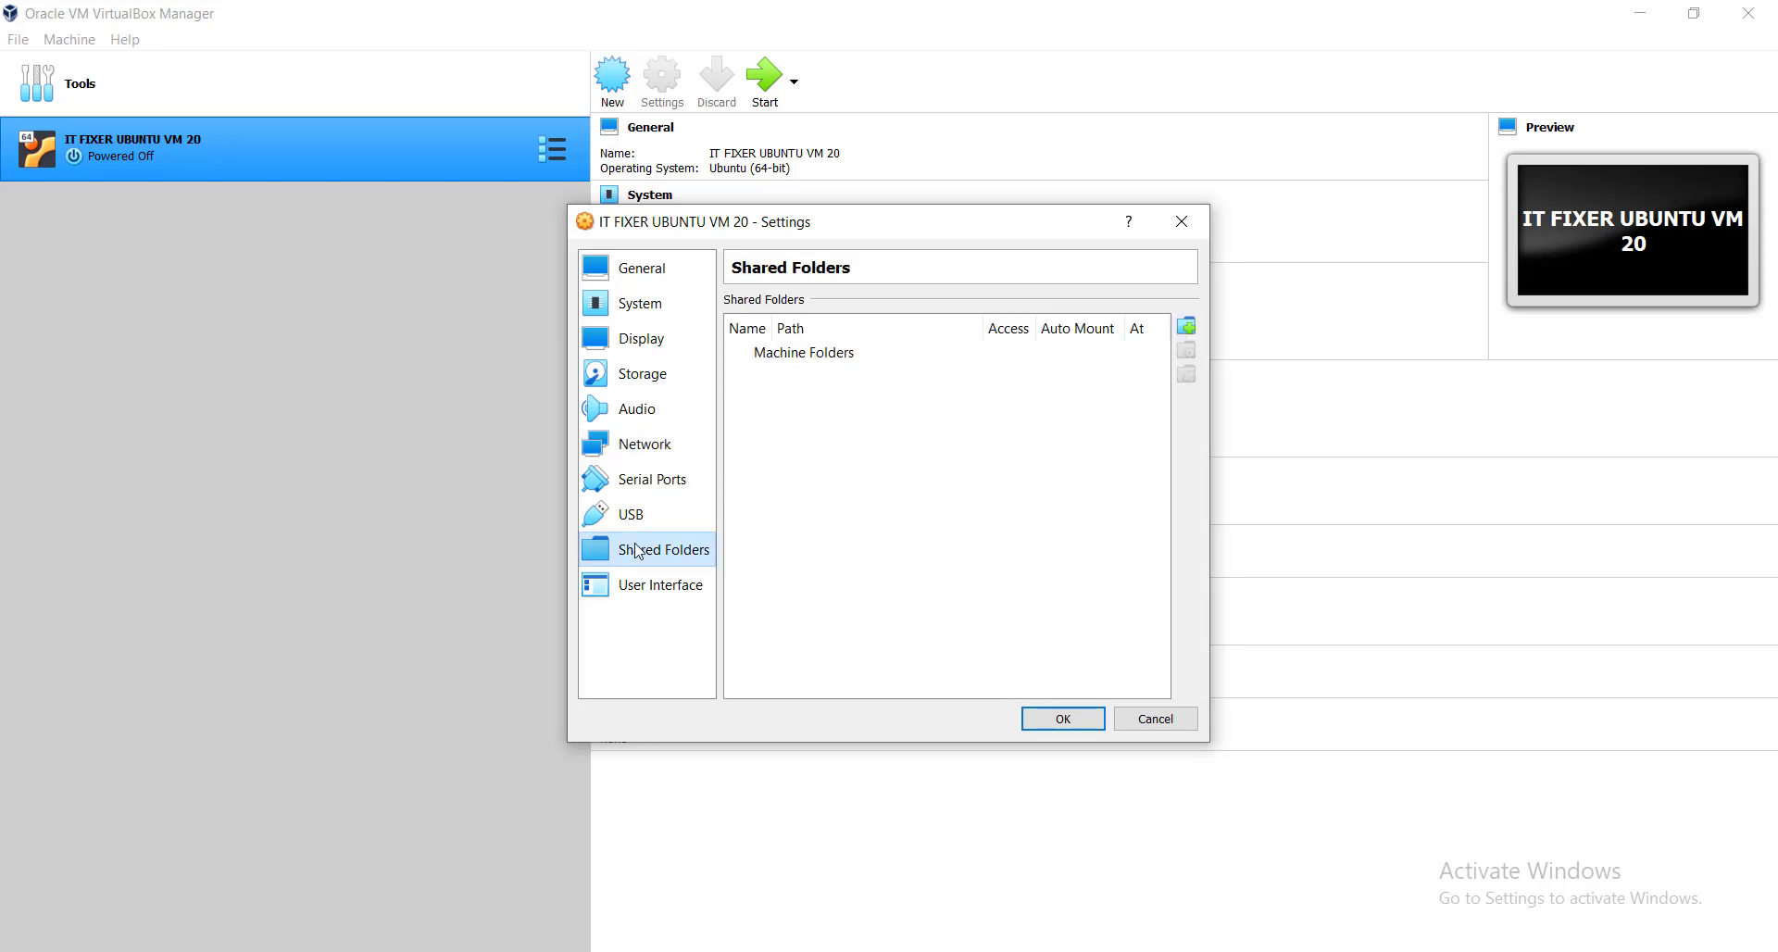
{"action": "left_click", "coordinate": [821, 359]}
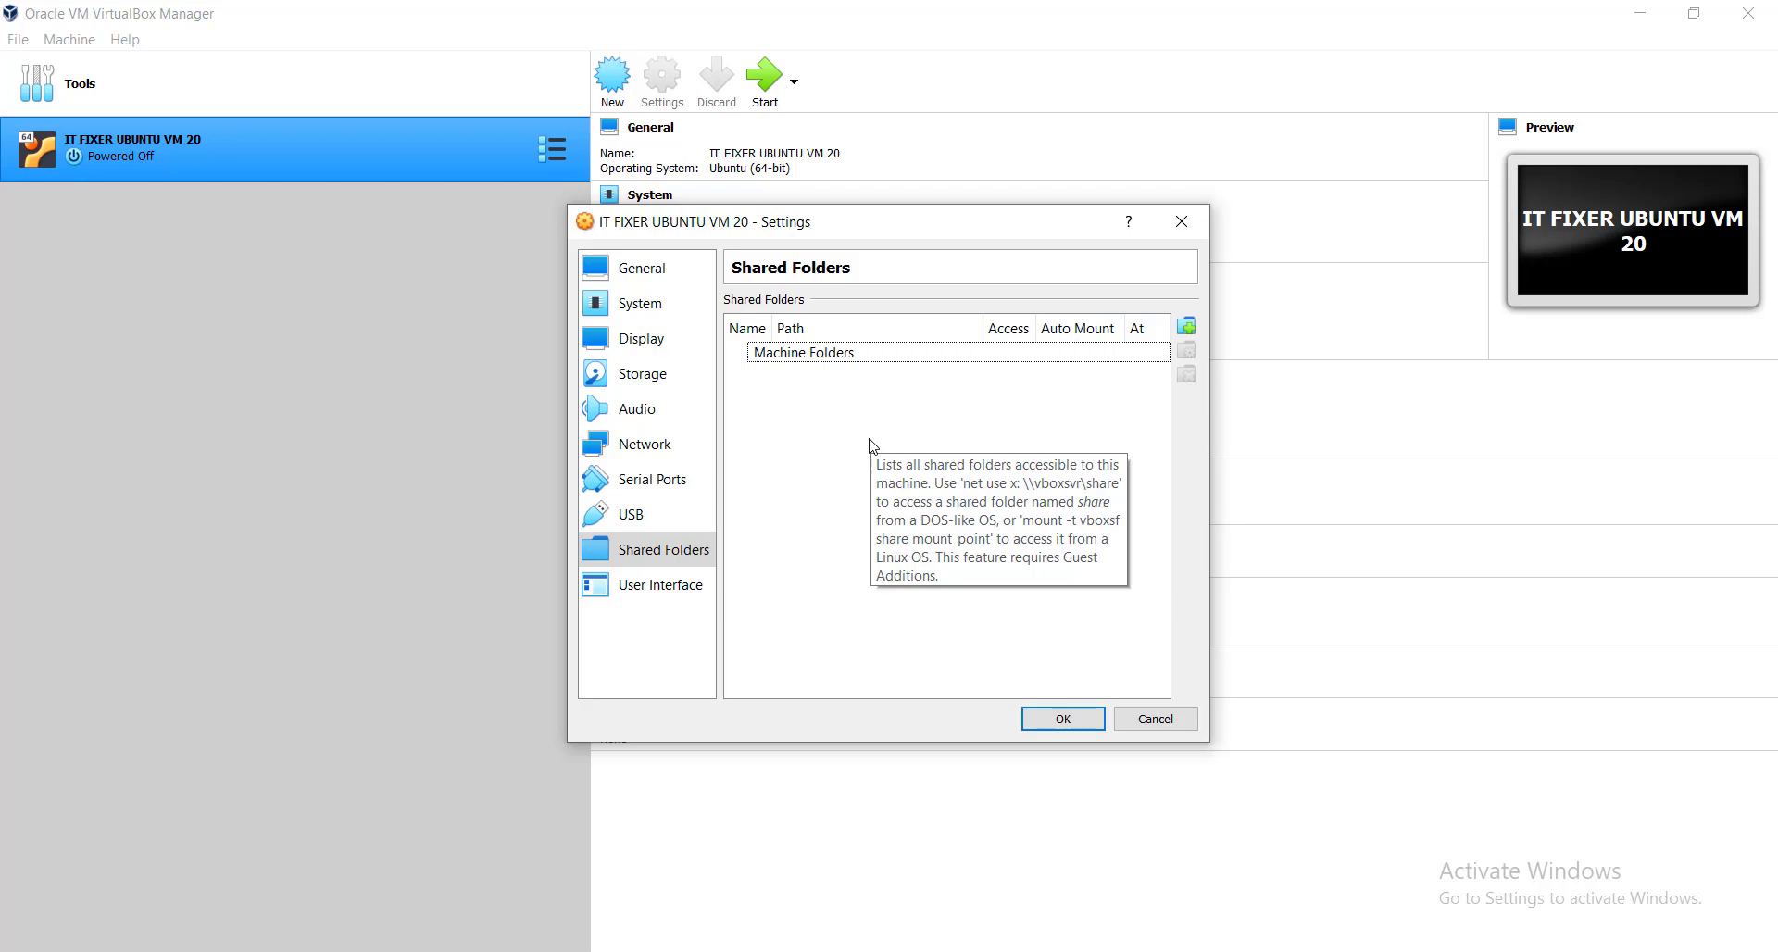
{"action": "left_click", "coordinate": [1185, 328]}
{"action": "left_click", "coordinate": [1013, 403]}
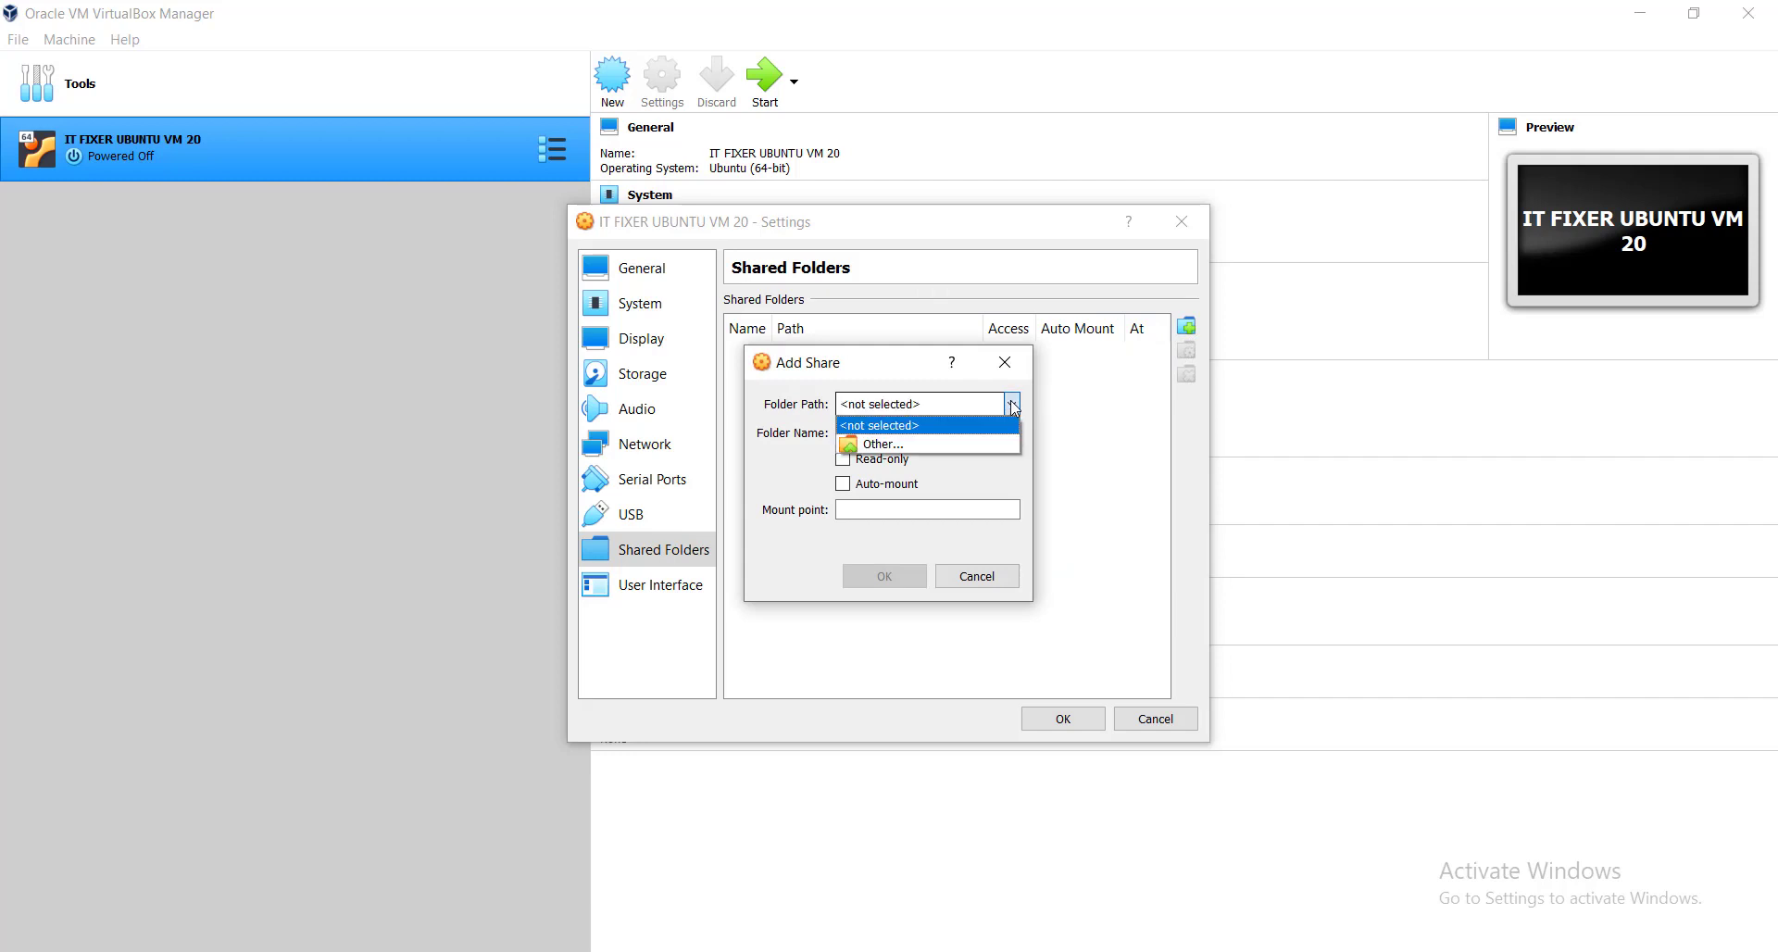
{"action": "left_click", "coordinate": [897, 445]}
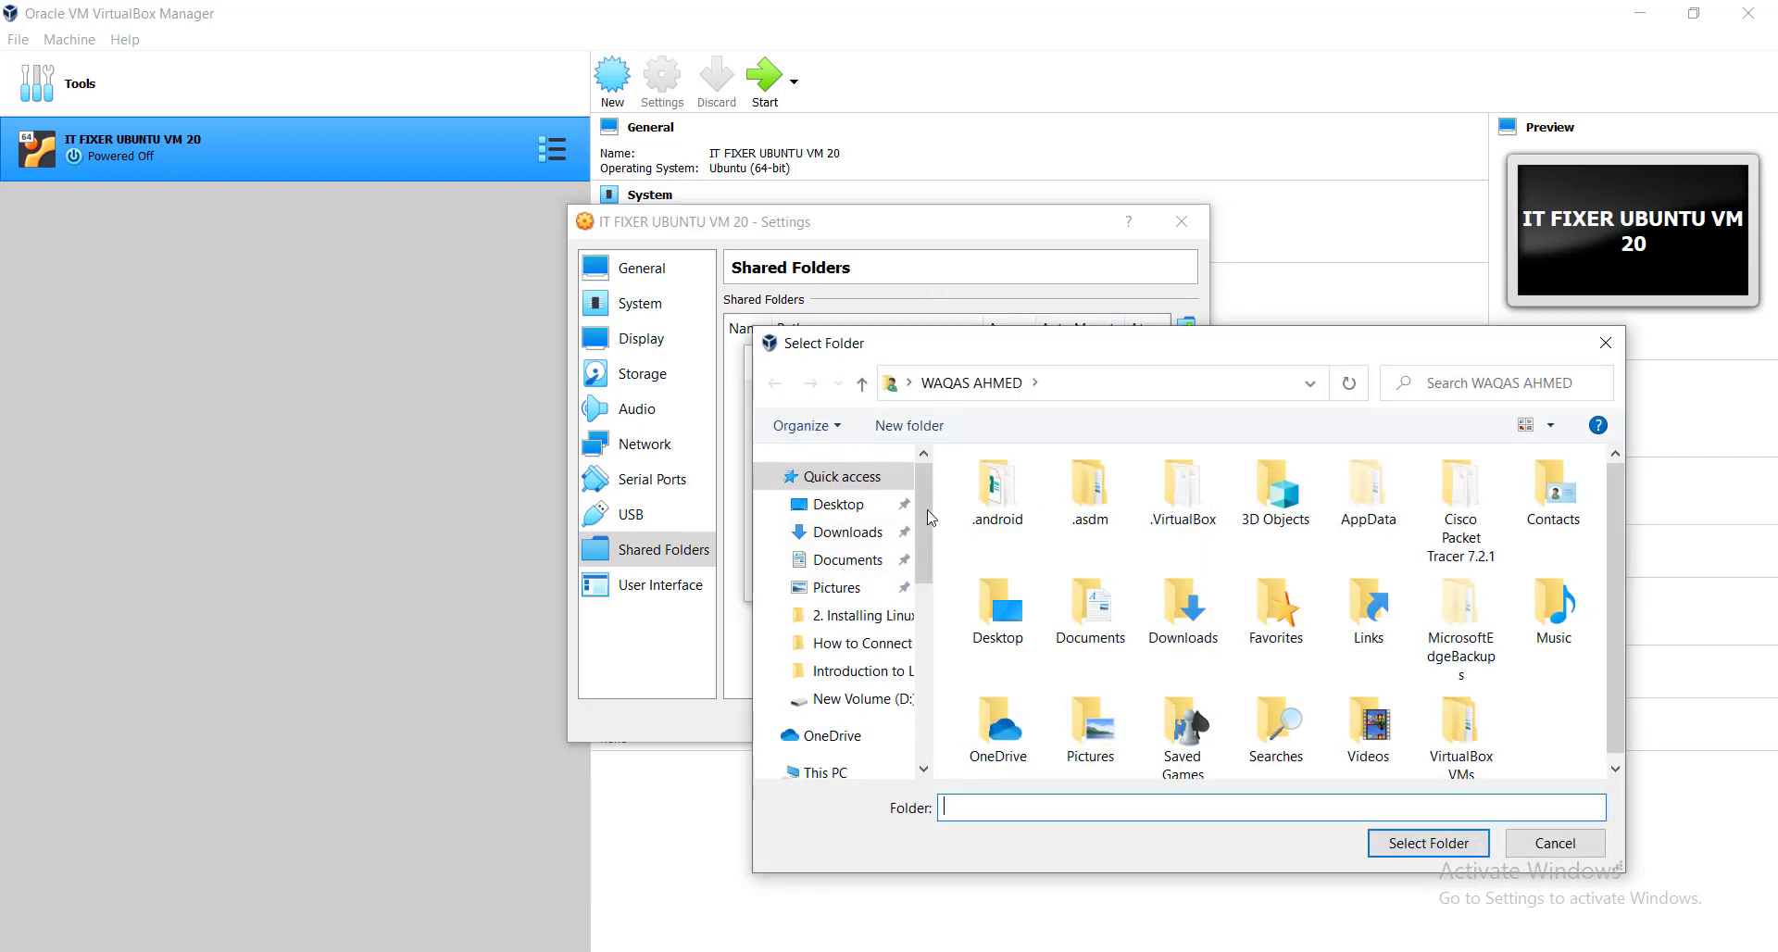
{"action": "left_click", "coordinate": [856, 535]}
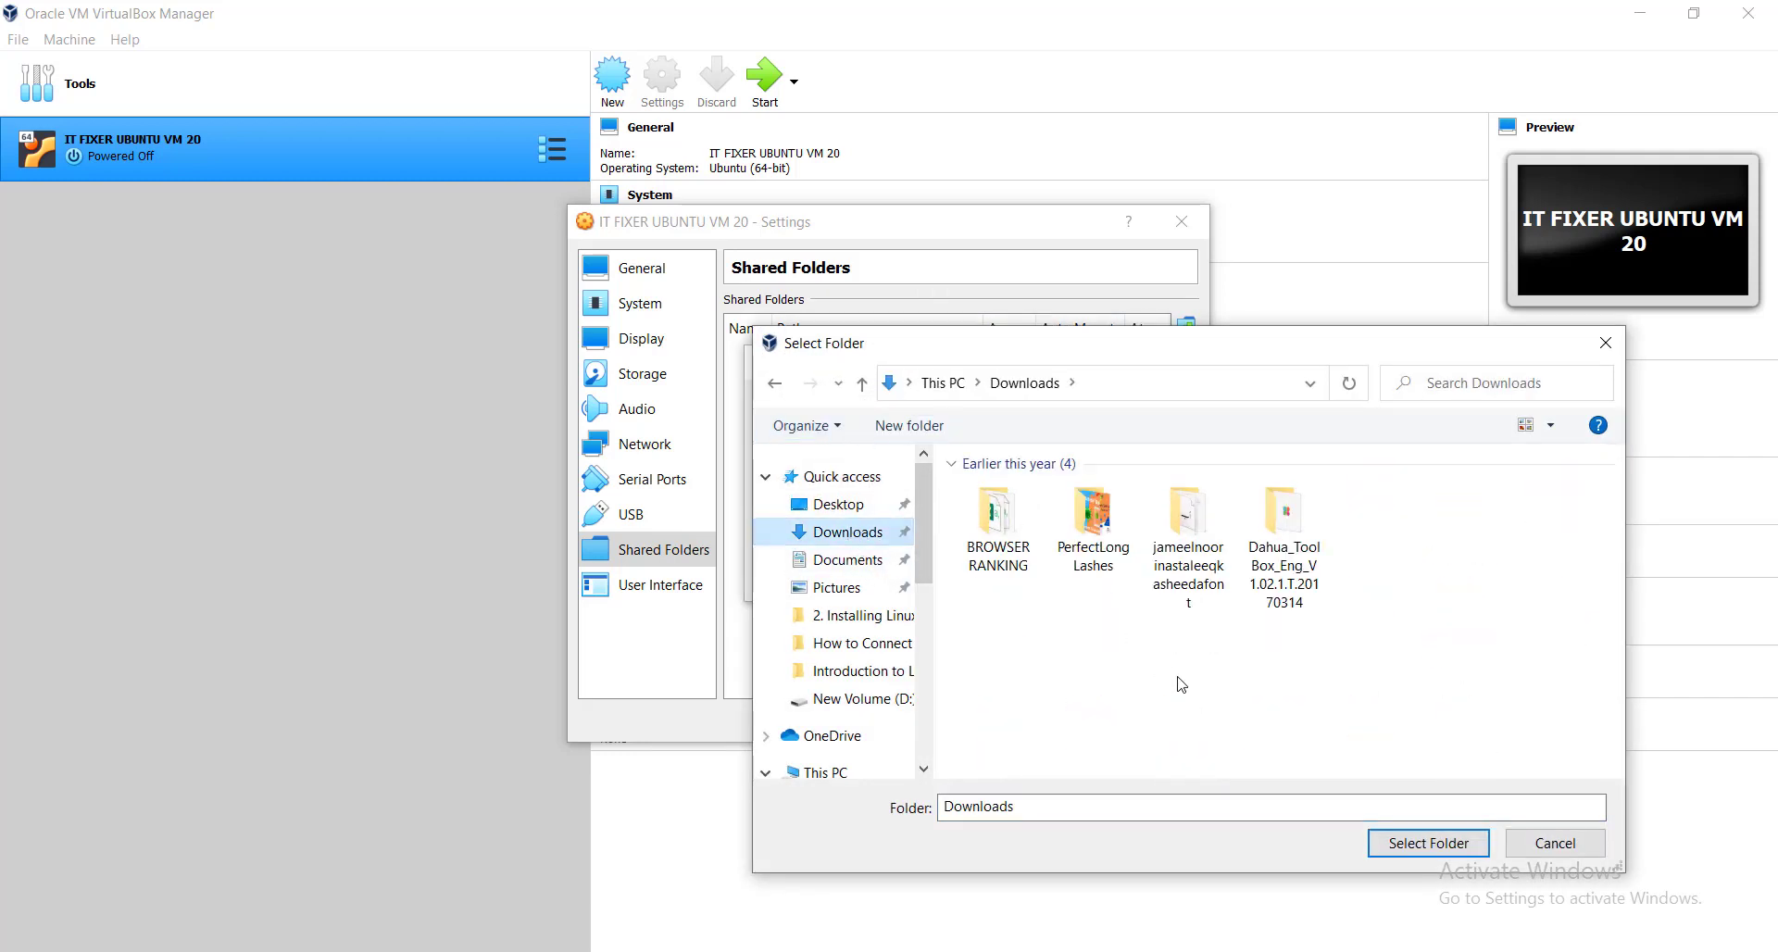
{"action": "left_click", "coordinate": [1420, 845]}
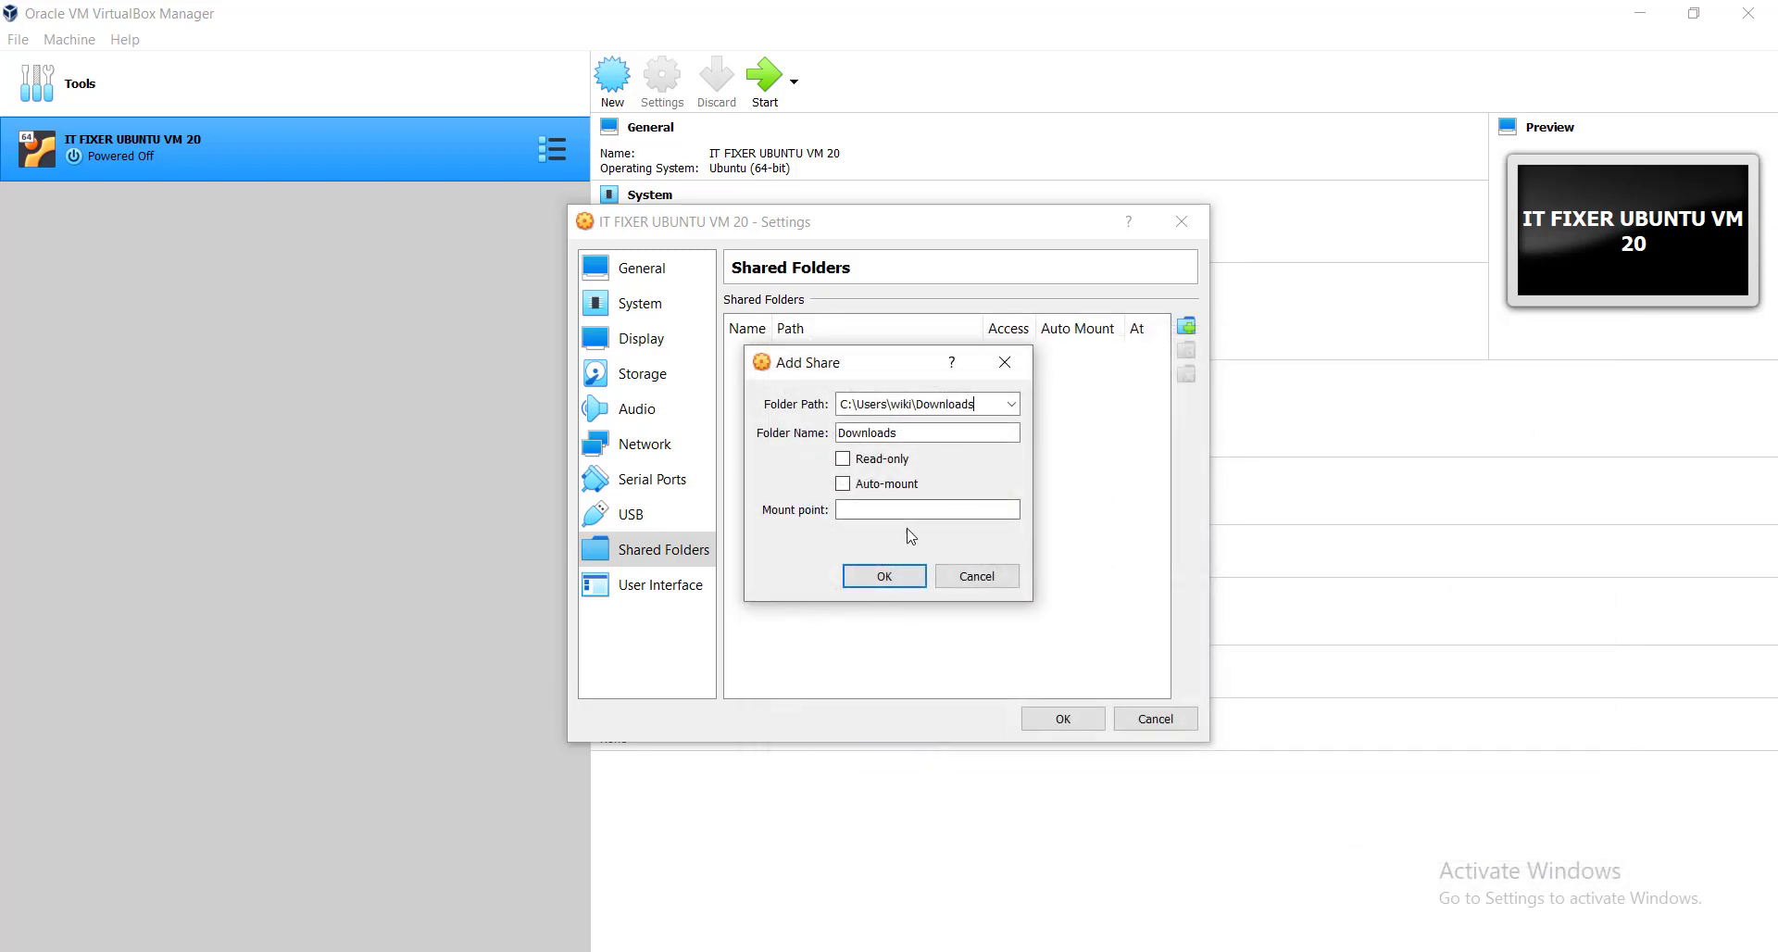
{"action": "left_click", "coordinate": [886, 580]}
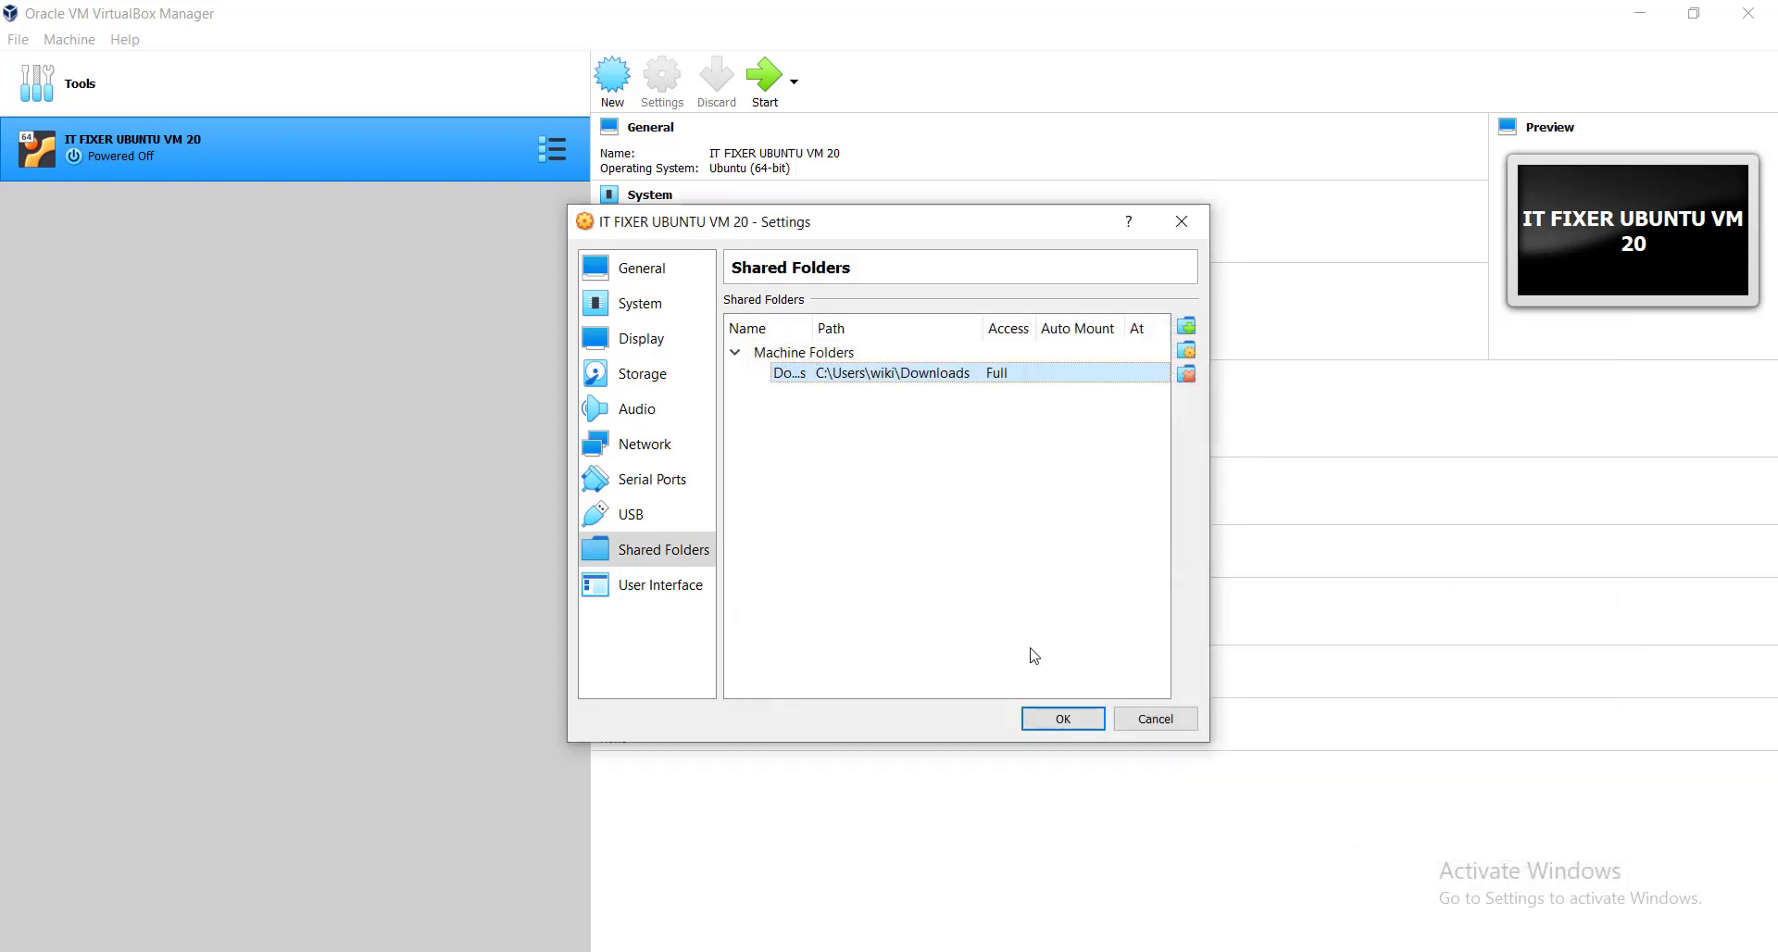
{"action": "left_click", "coordinate": [1061, 720]}
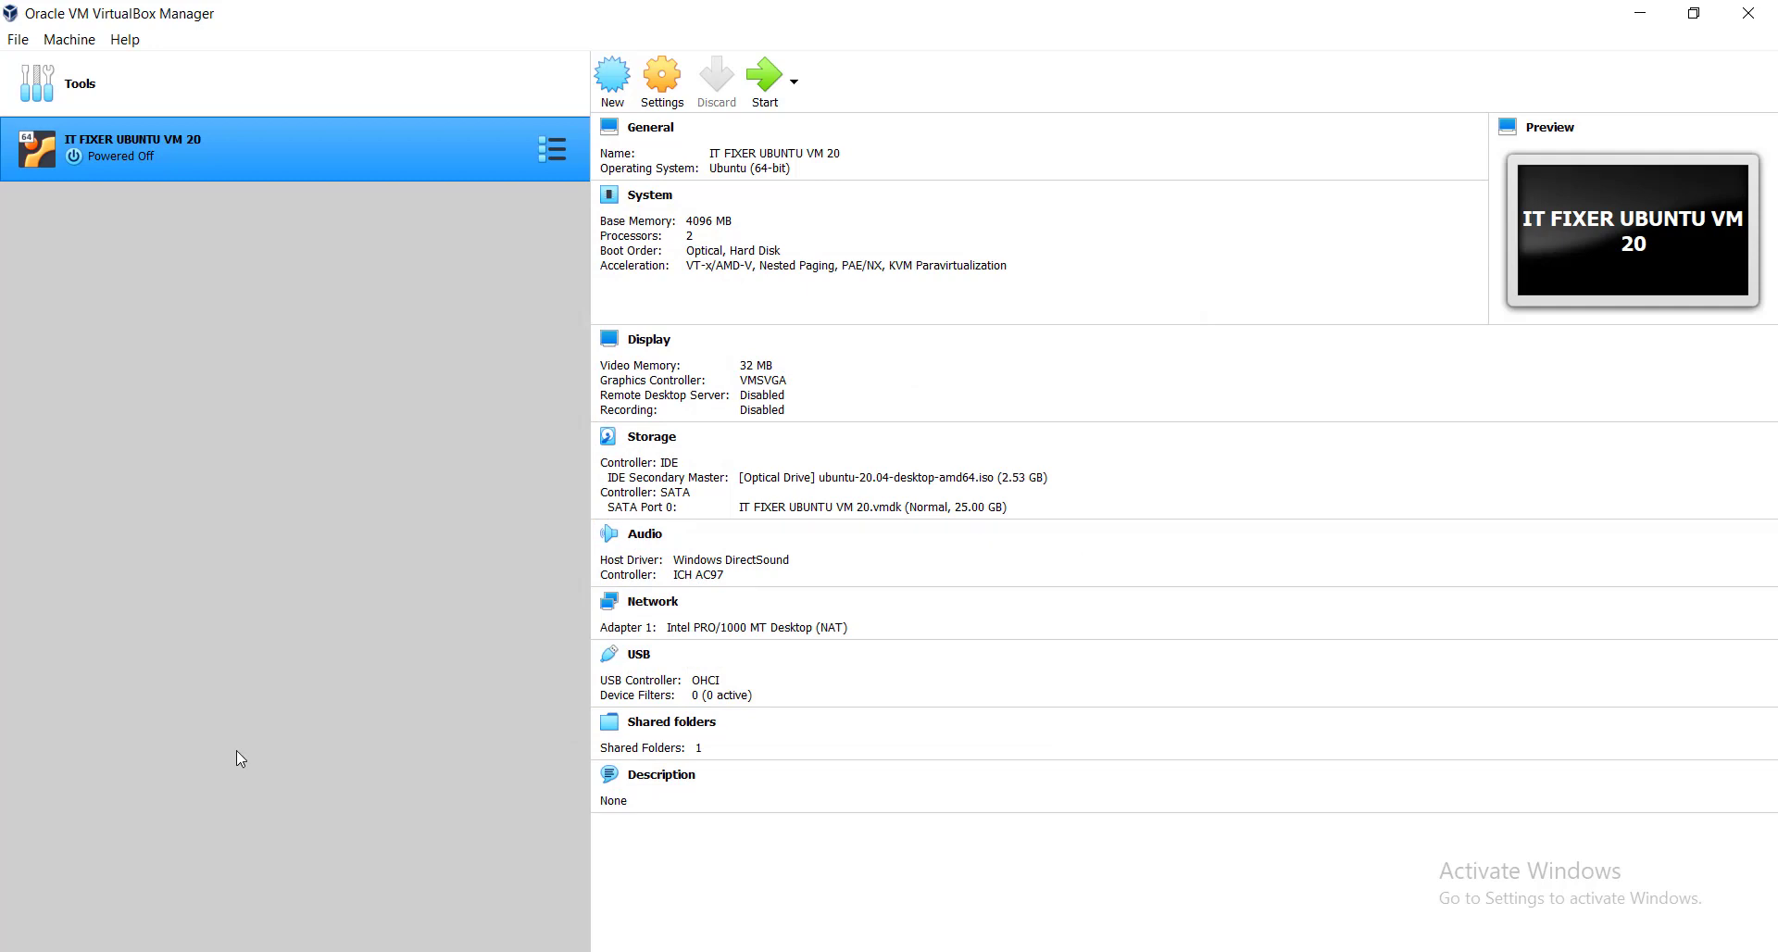
Start the VM with ubuntu-20.04-desktop-amd64.iso as the start-up disk.
{"action": "left_click", "coordinate": [765, 79]}
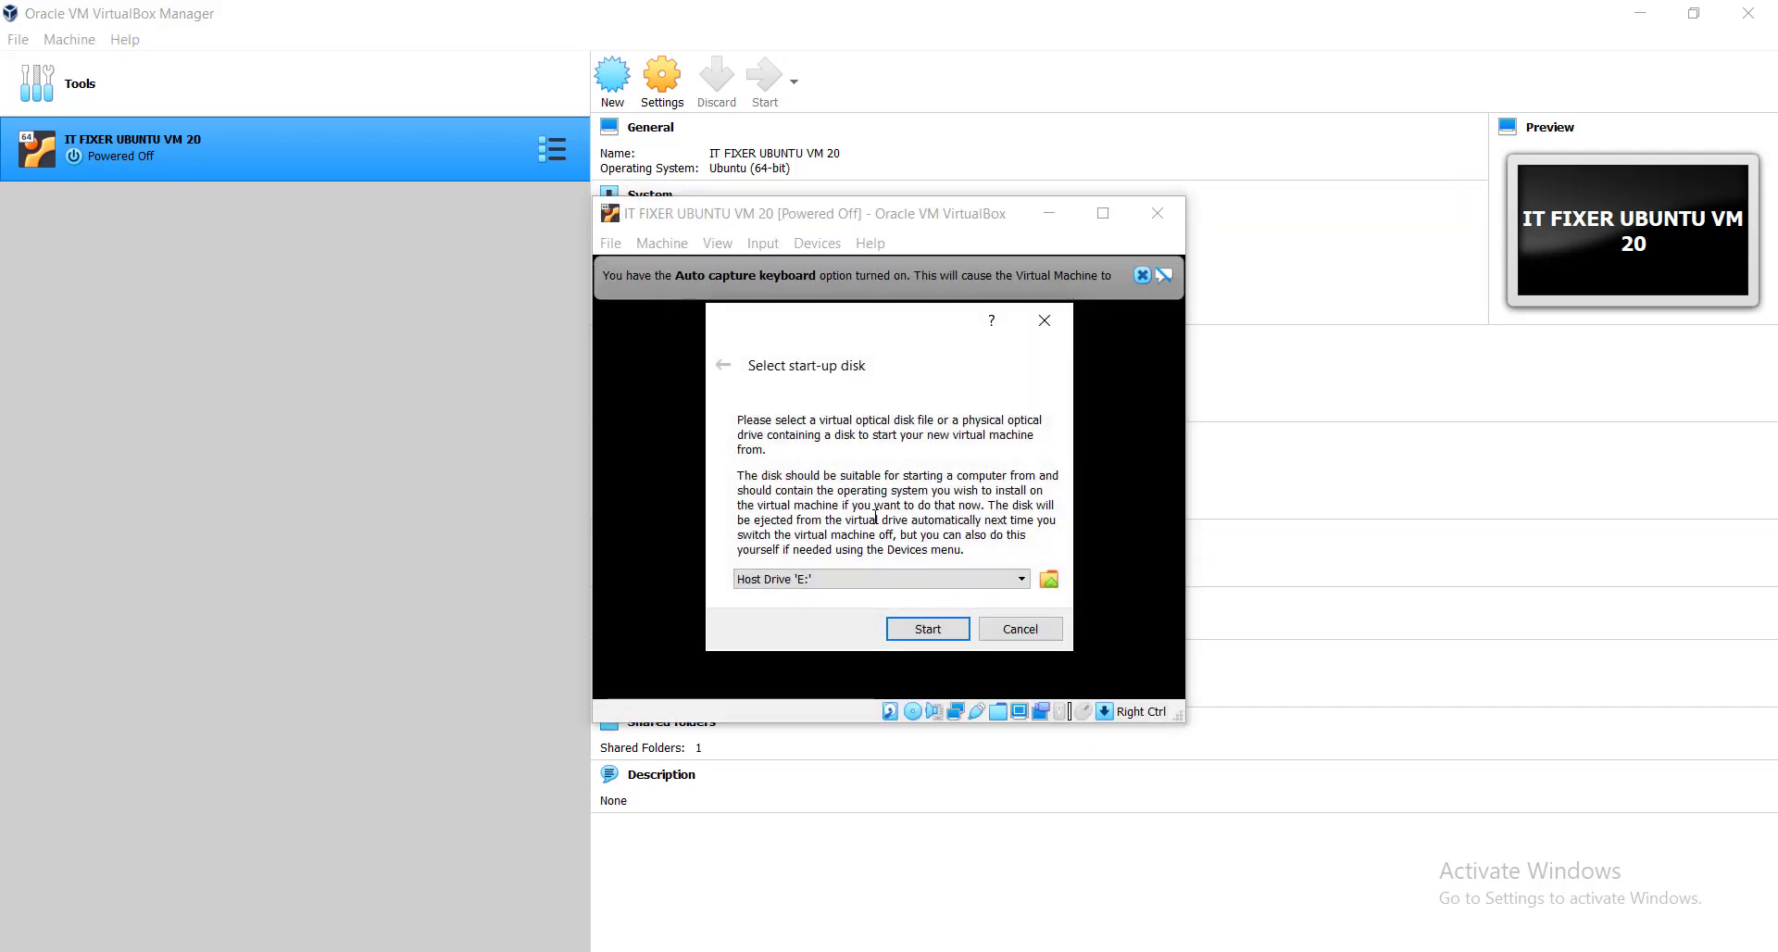
{"action": "left_click", "coordinate": [986, 581]}
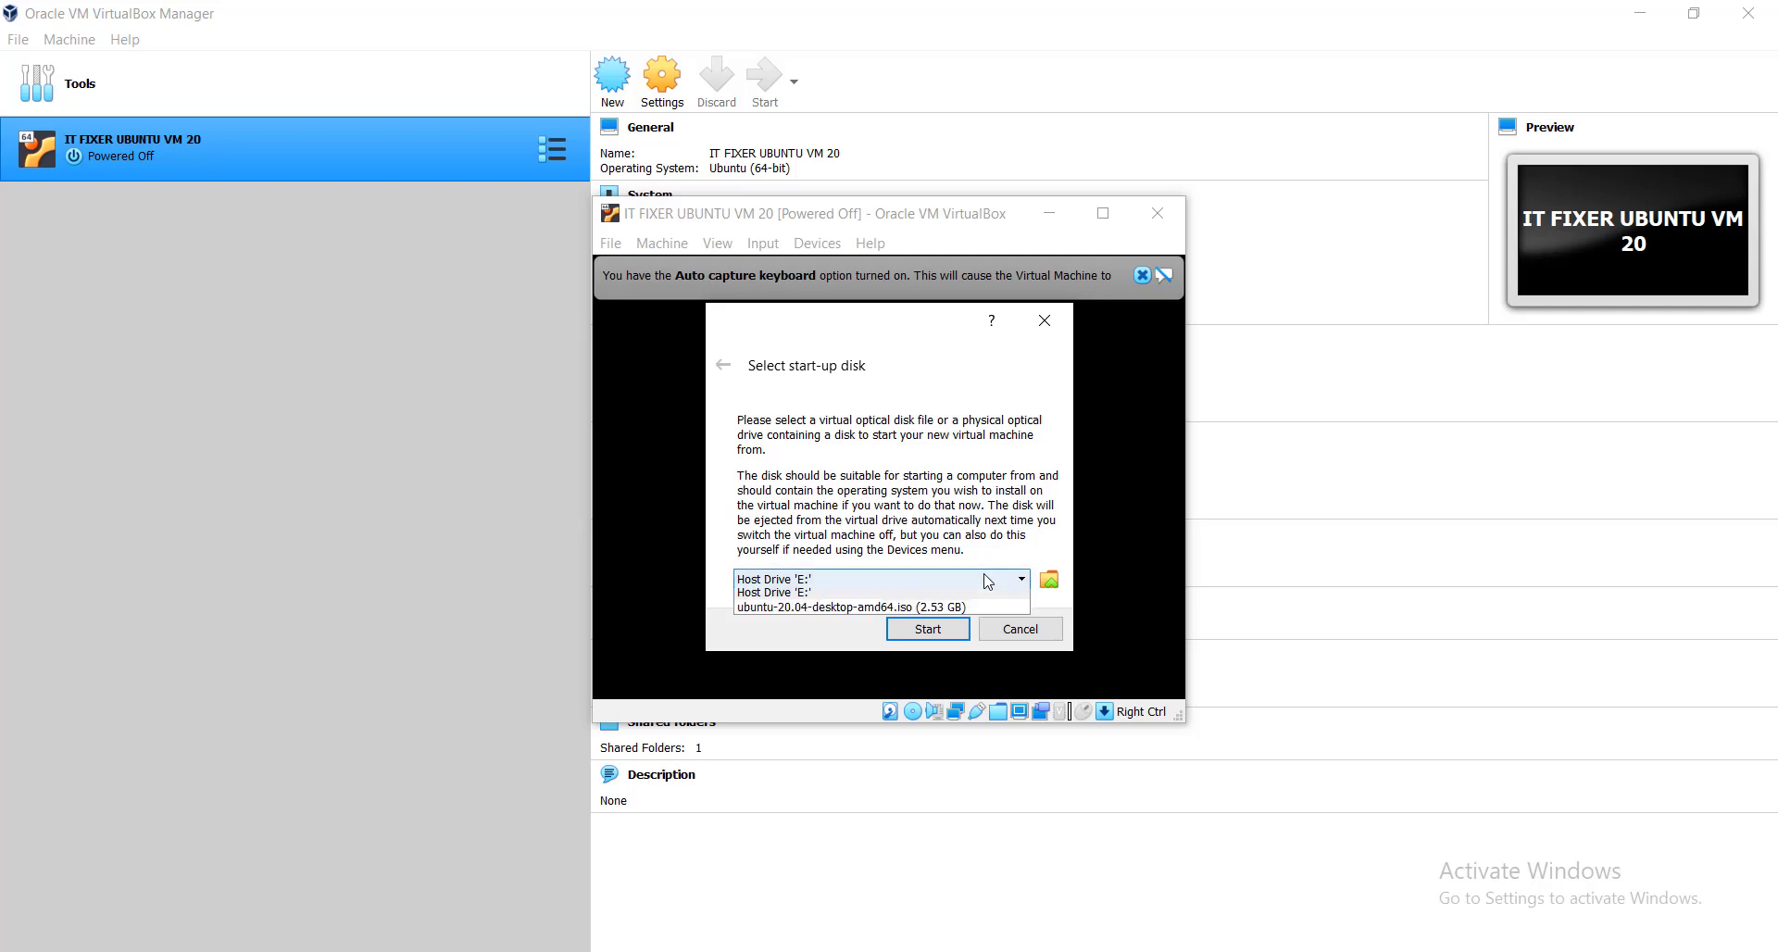
{"action": "left_click", "coordinate": [968, 606]}
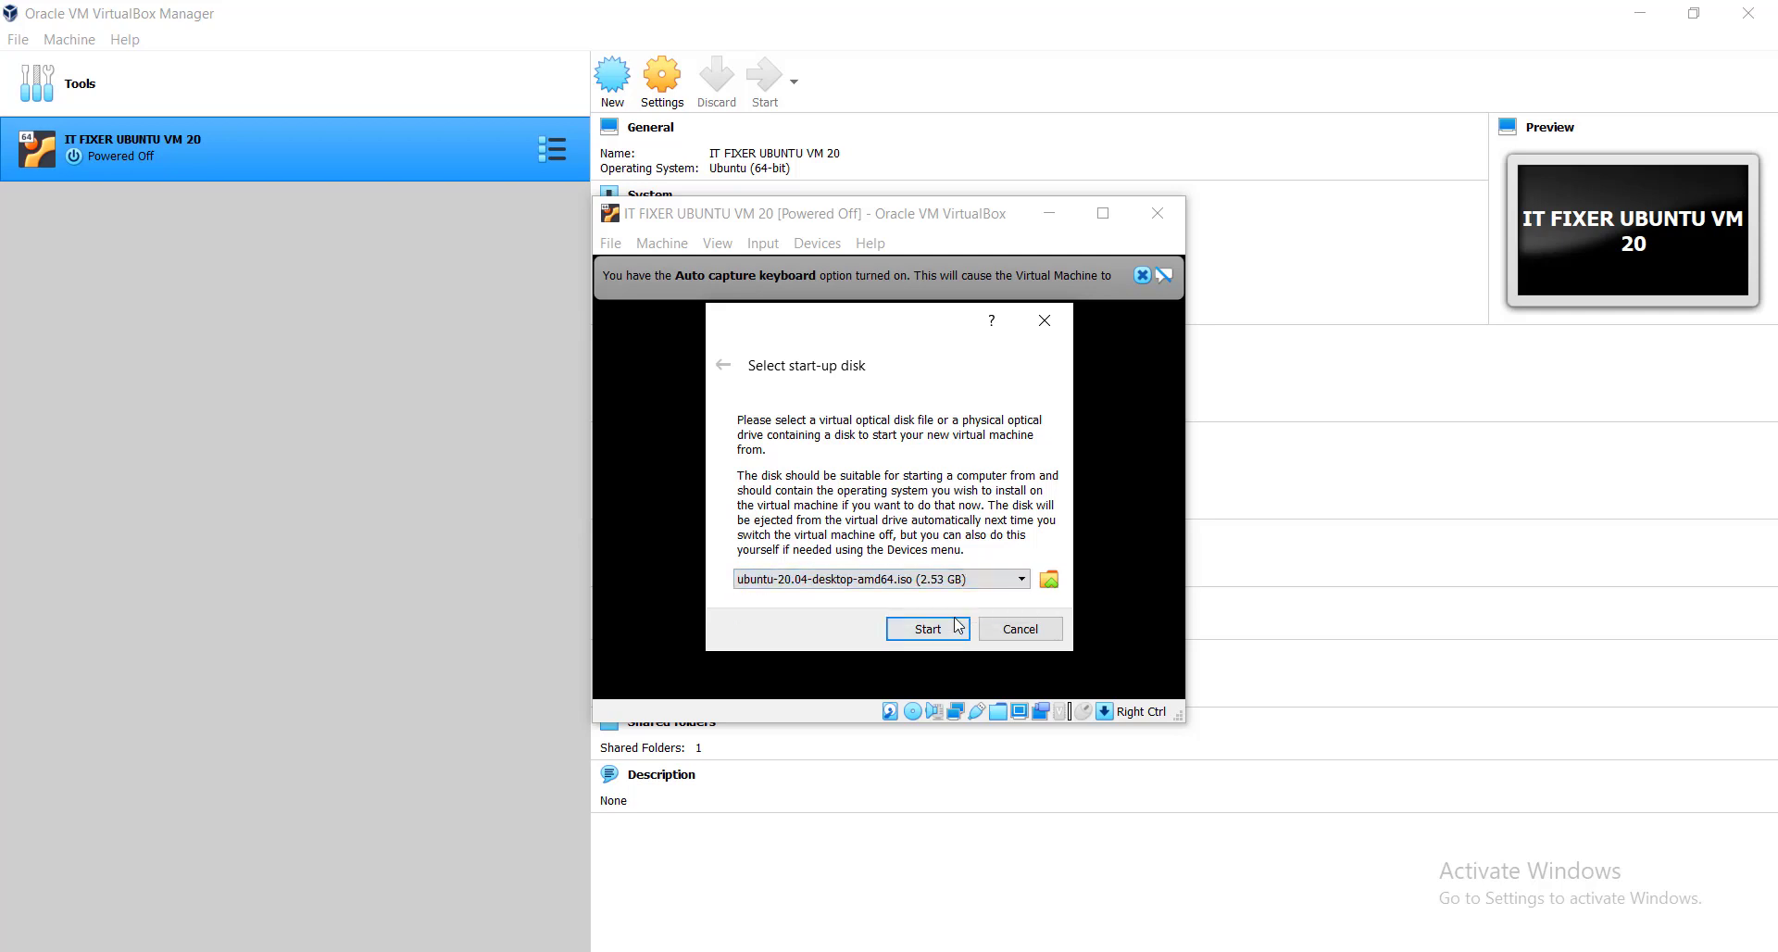
{"action": "left_click", "coordinate": [918, 631]}
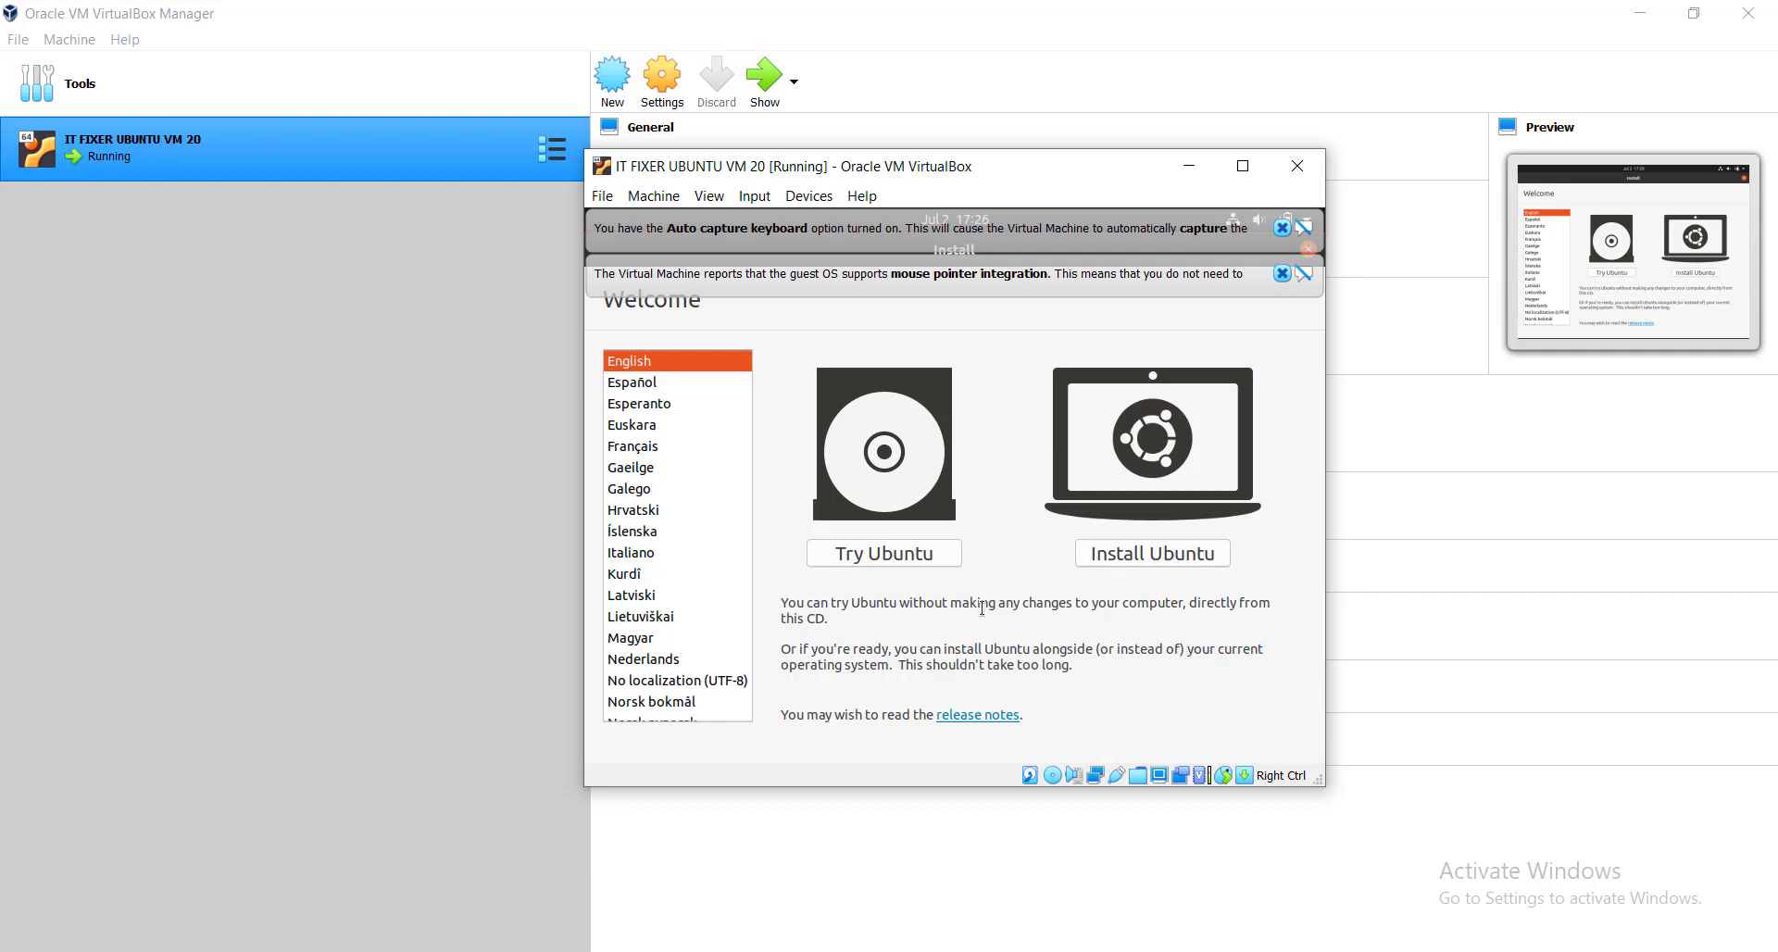
Choose Install Ubuntu, keep the English (US) keyboard, and keep Normal installation.
{"action": "left_click", "coordinate": [1146, 555]}
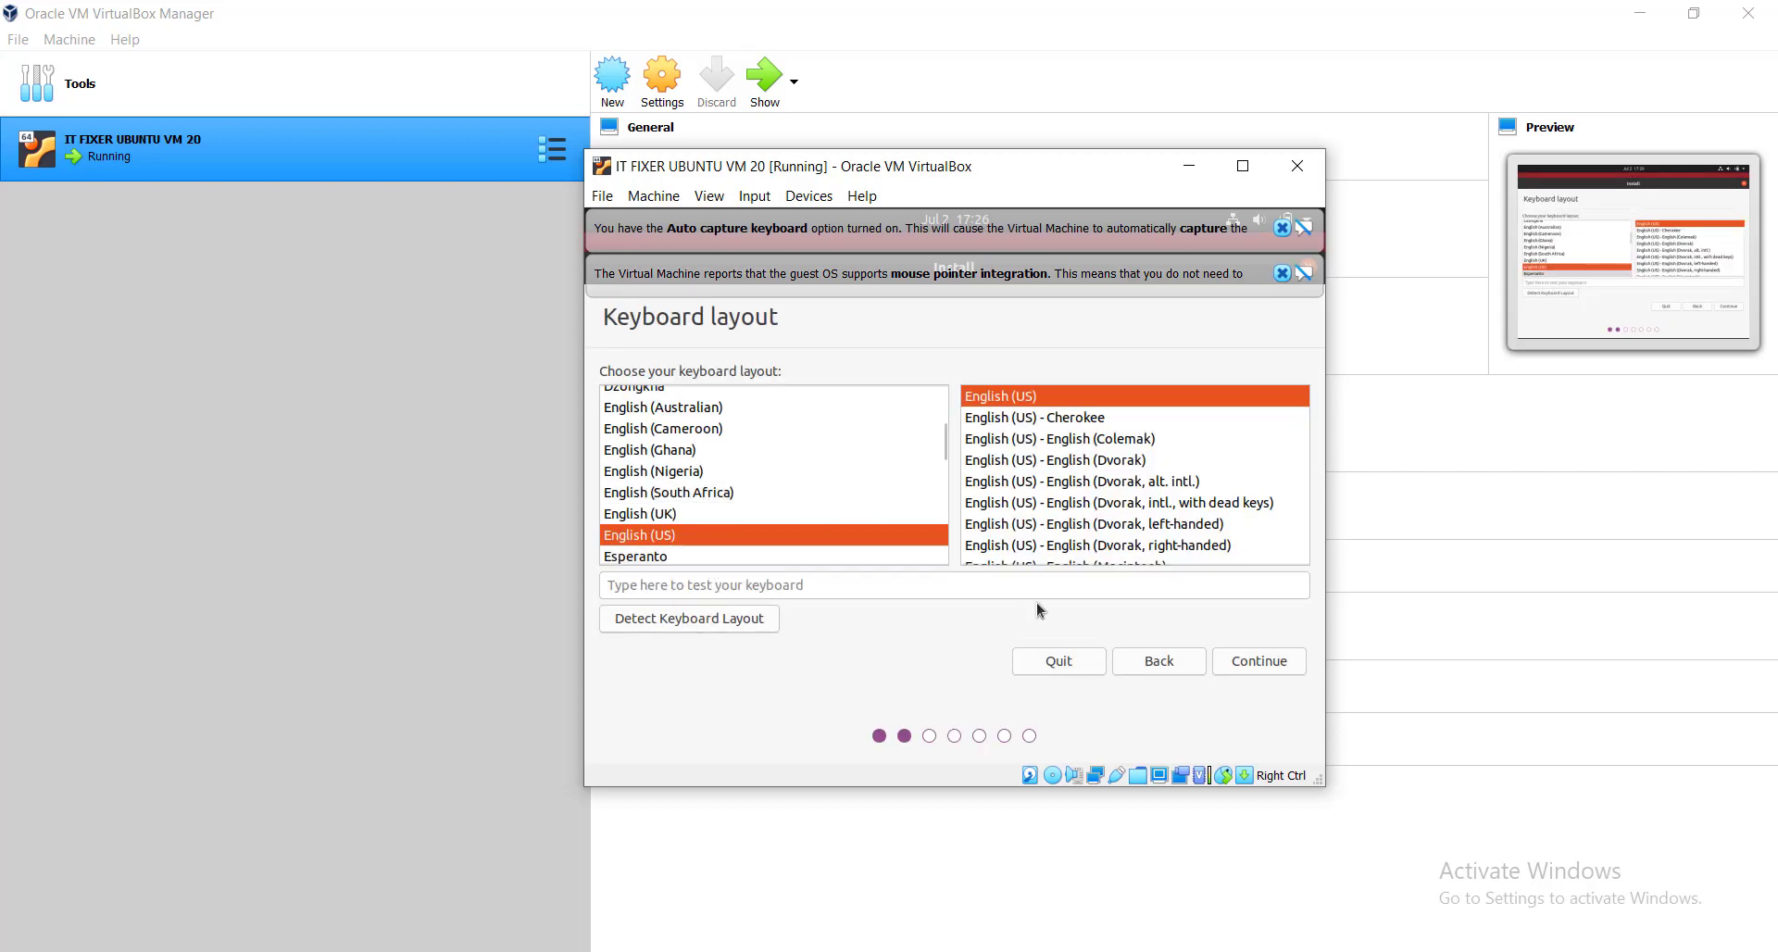
{"action": "left_click", "coordinate": [1254, 661]}
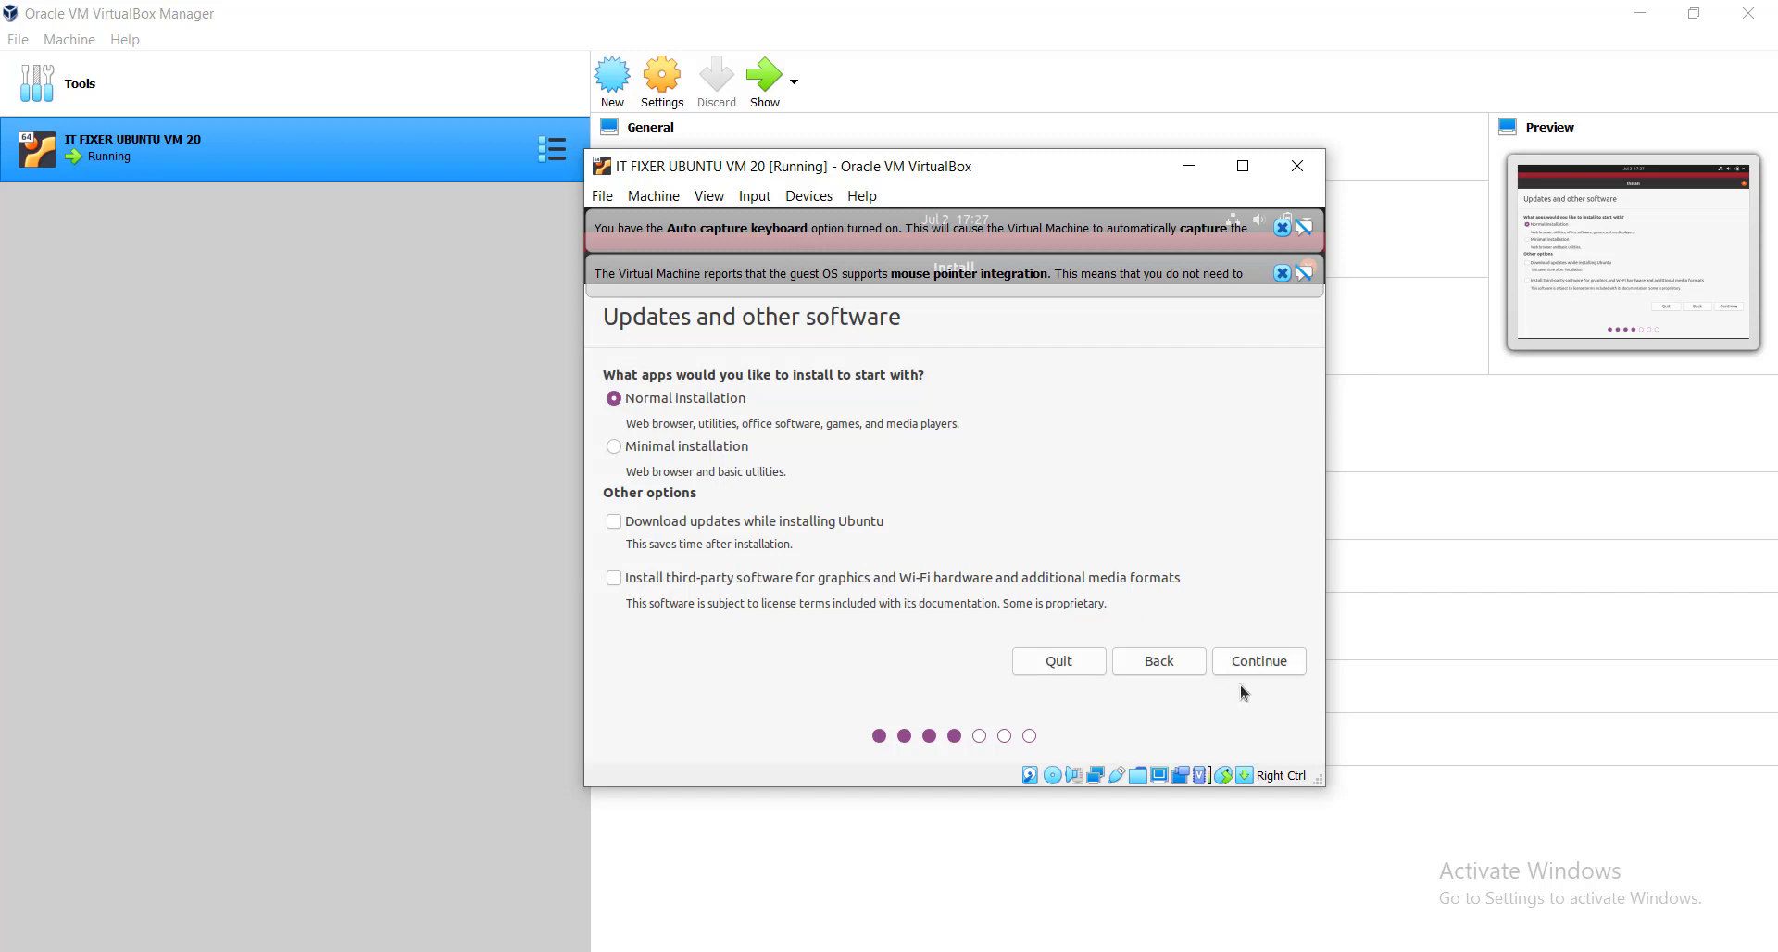
{"action": "left_click", "coordinate": [1259, 662]}
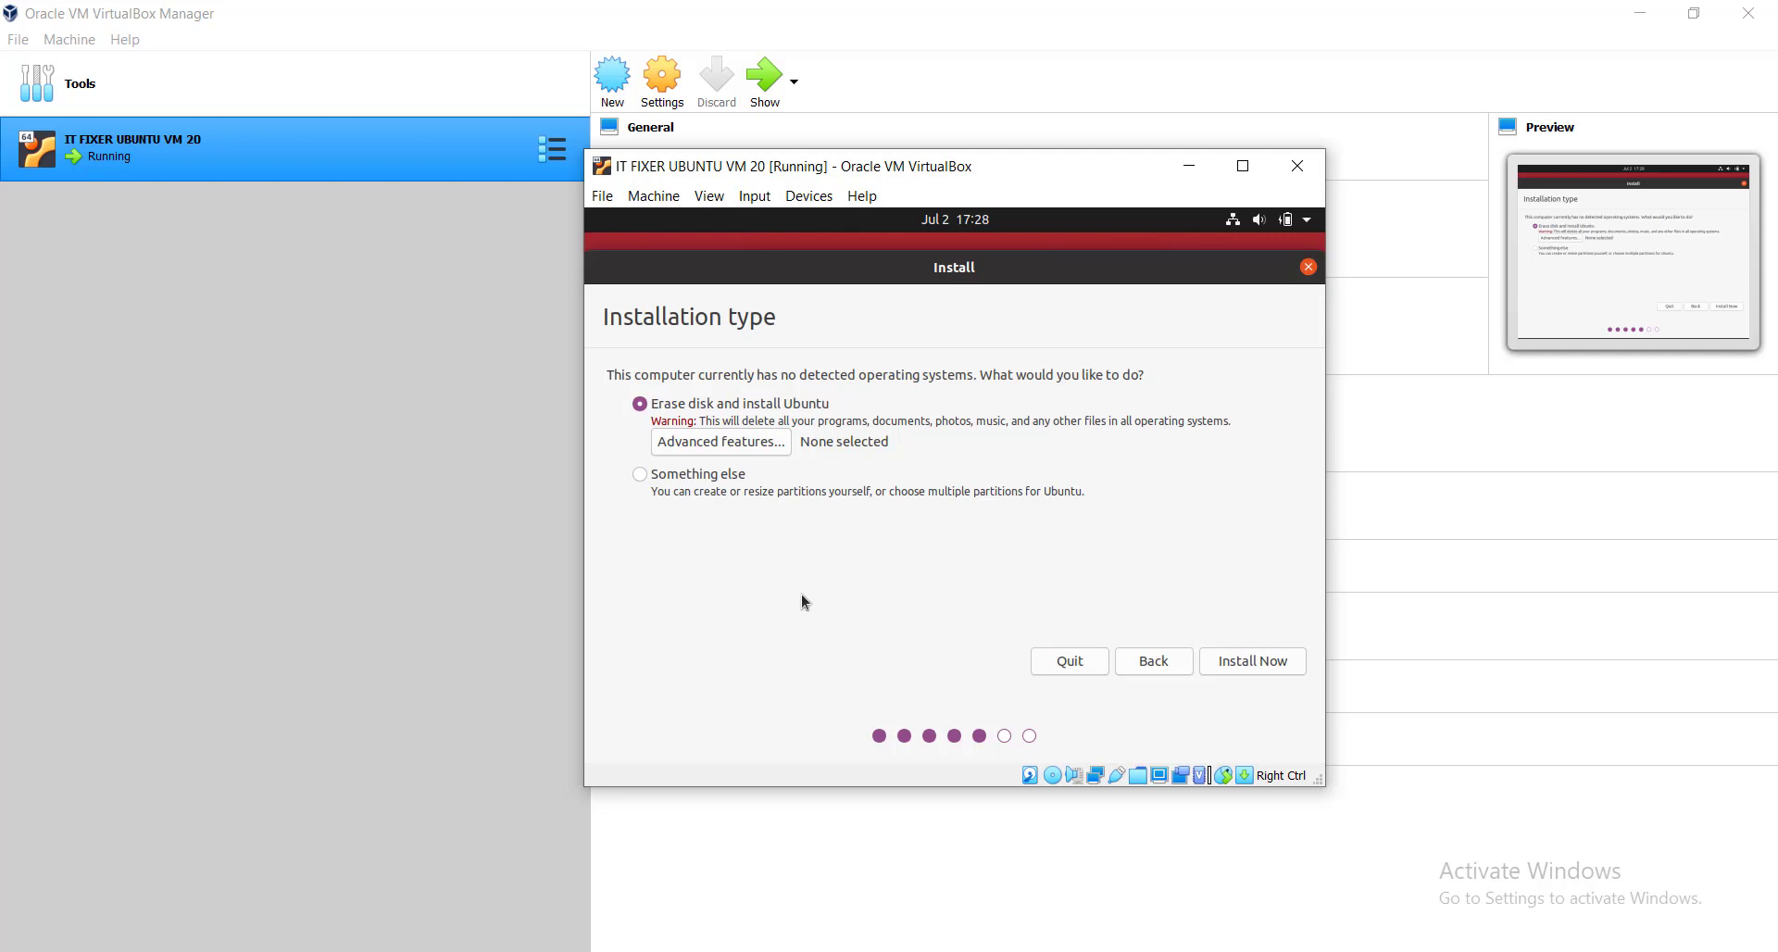
Install with Erase disk, confirm writing the partition changes, and keep the Karachi time zone.
{"action": "left_click", "coordinate": [1252, 668]}
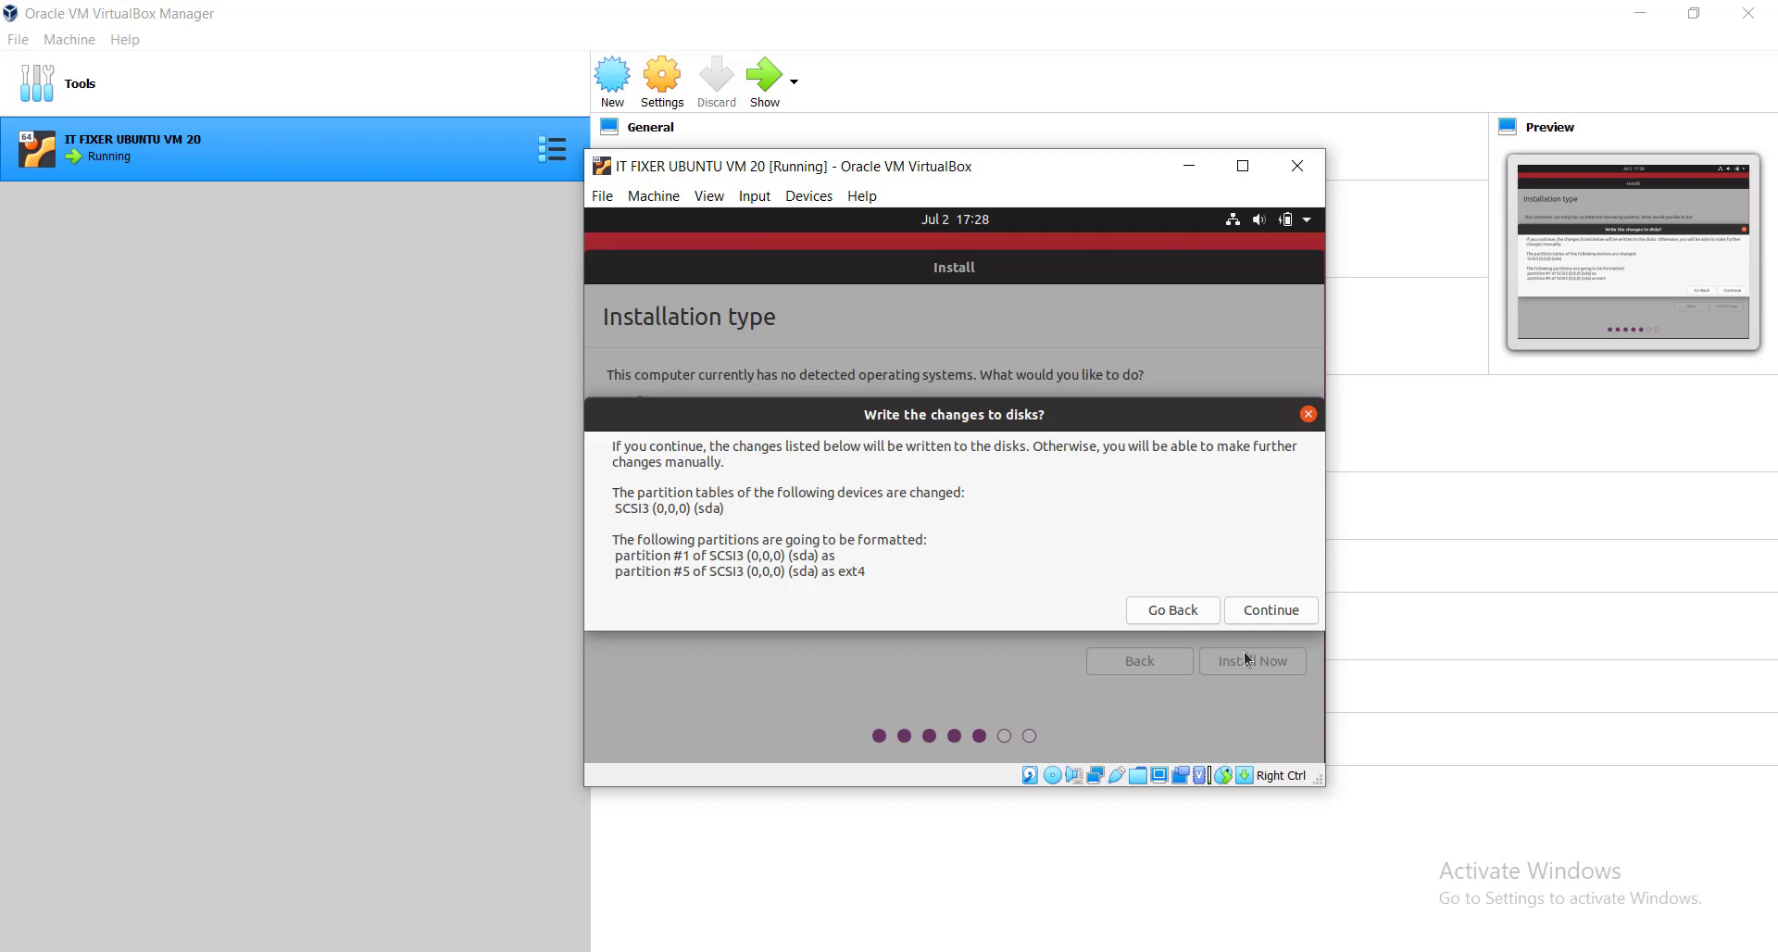
{"action": "left_click", "coordinate": [1273, 610]}
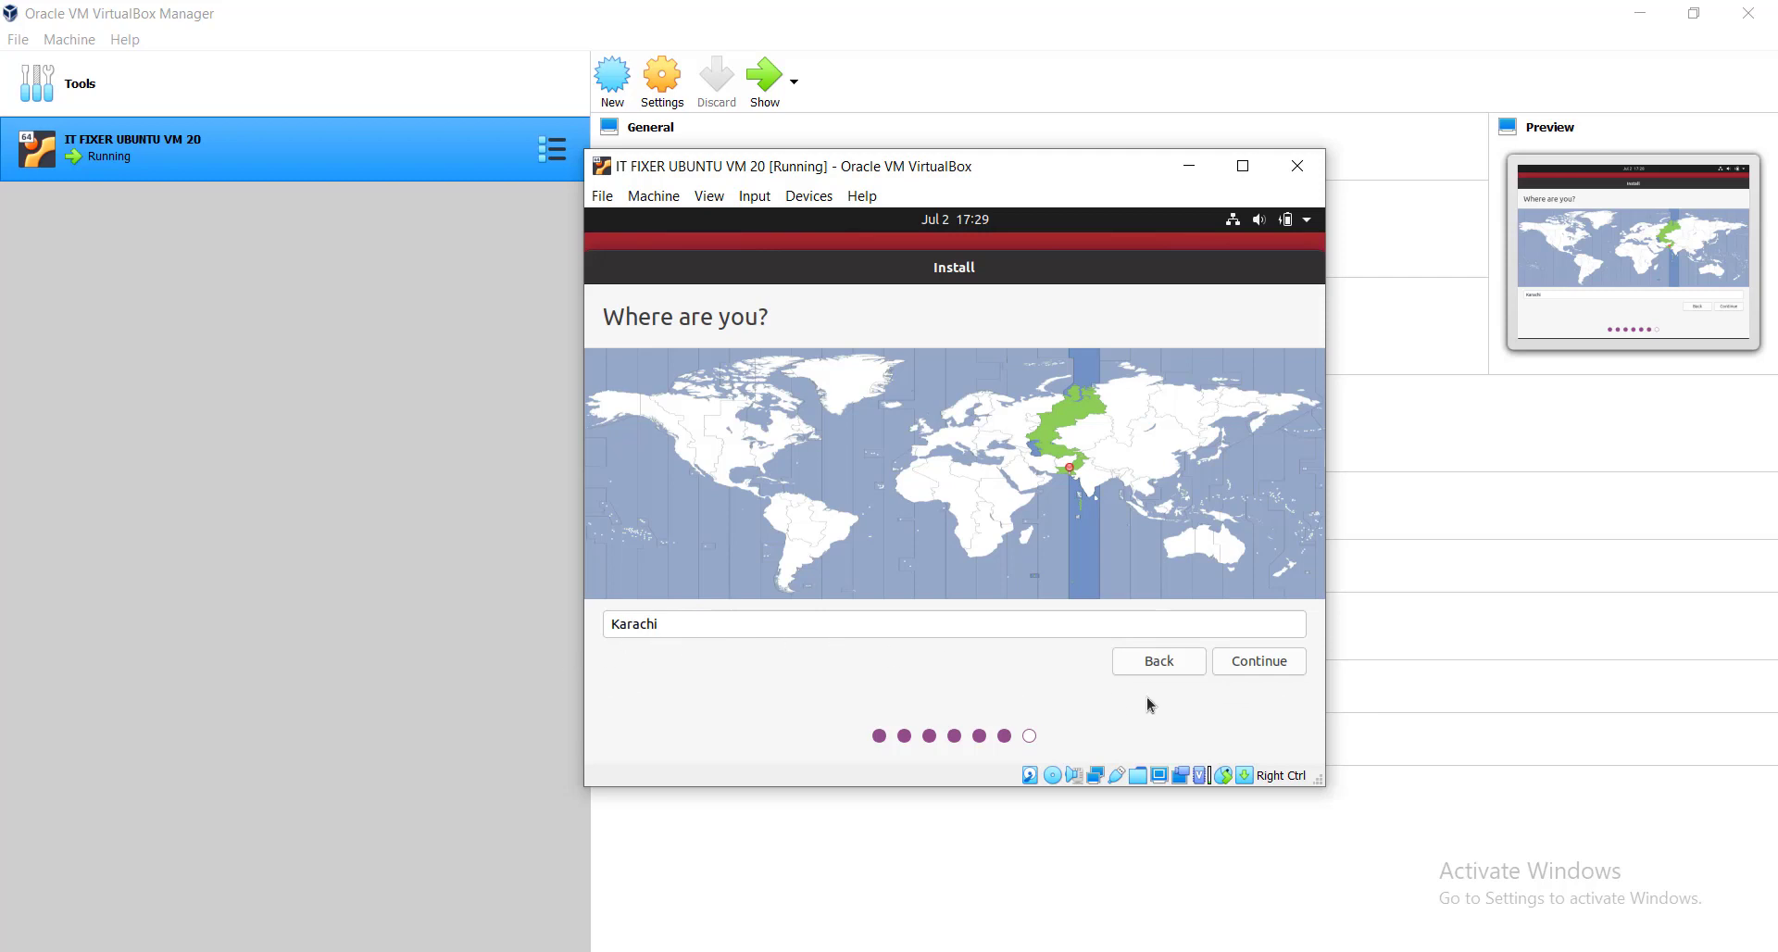
{"action": "left_click", "coordinate": [1258, 663]}
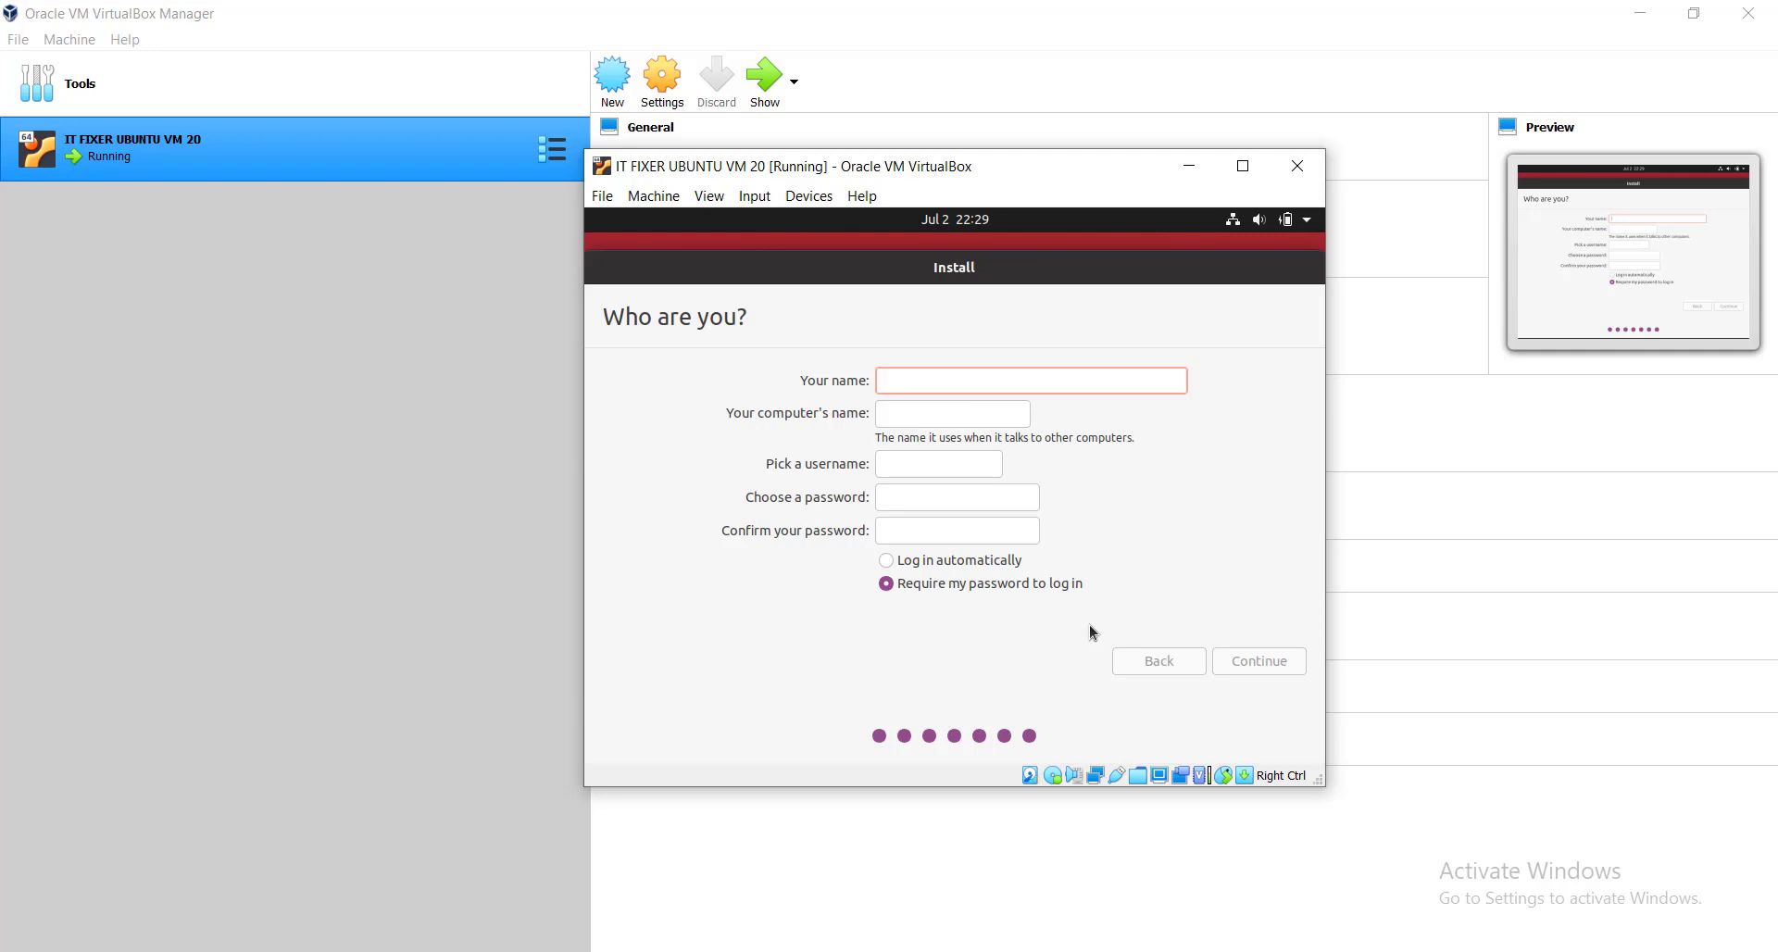
Enter the user's name, keep the computer name, and set a lowercase username.
{"action": "type", "text": "i"}
{"action": "key", "text": "BackSpace"}
{"action": "type", "text": "IT"}
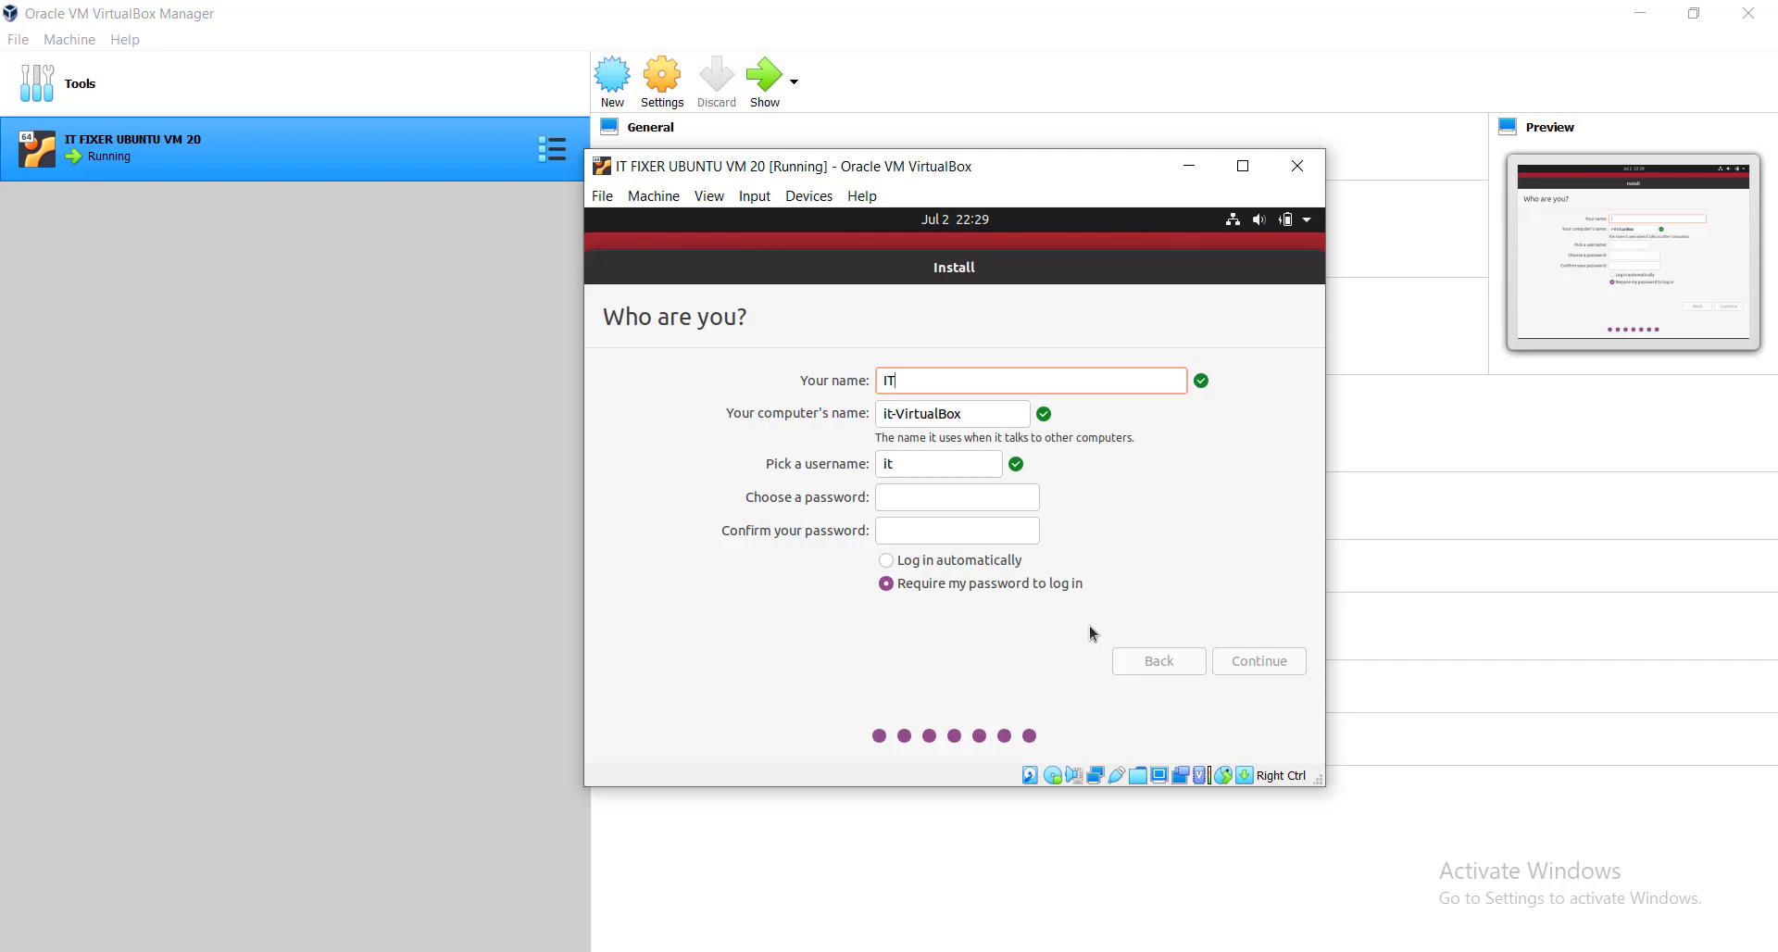
{"action": "type", "text": " FIXER TV"}
{"action": "key", "text": "Tab"}
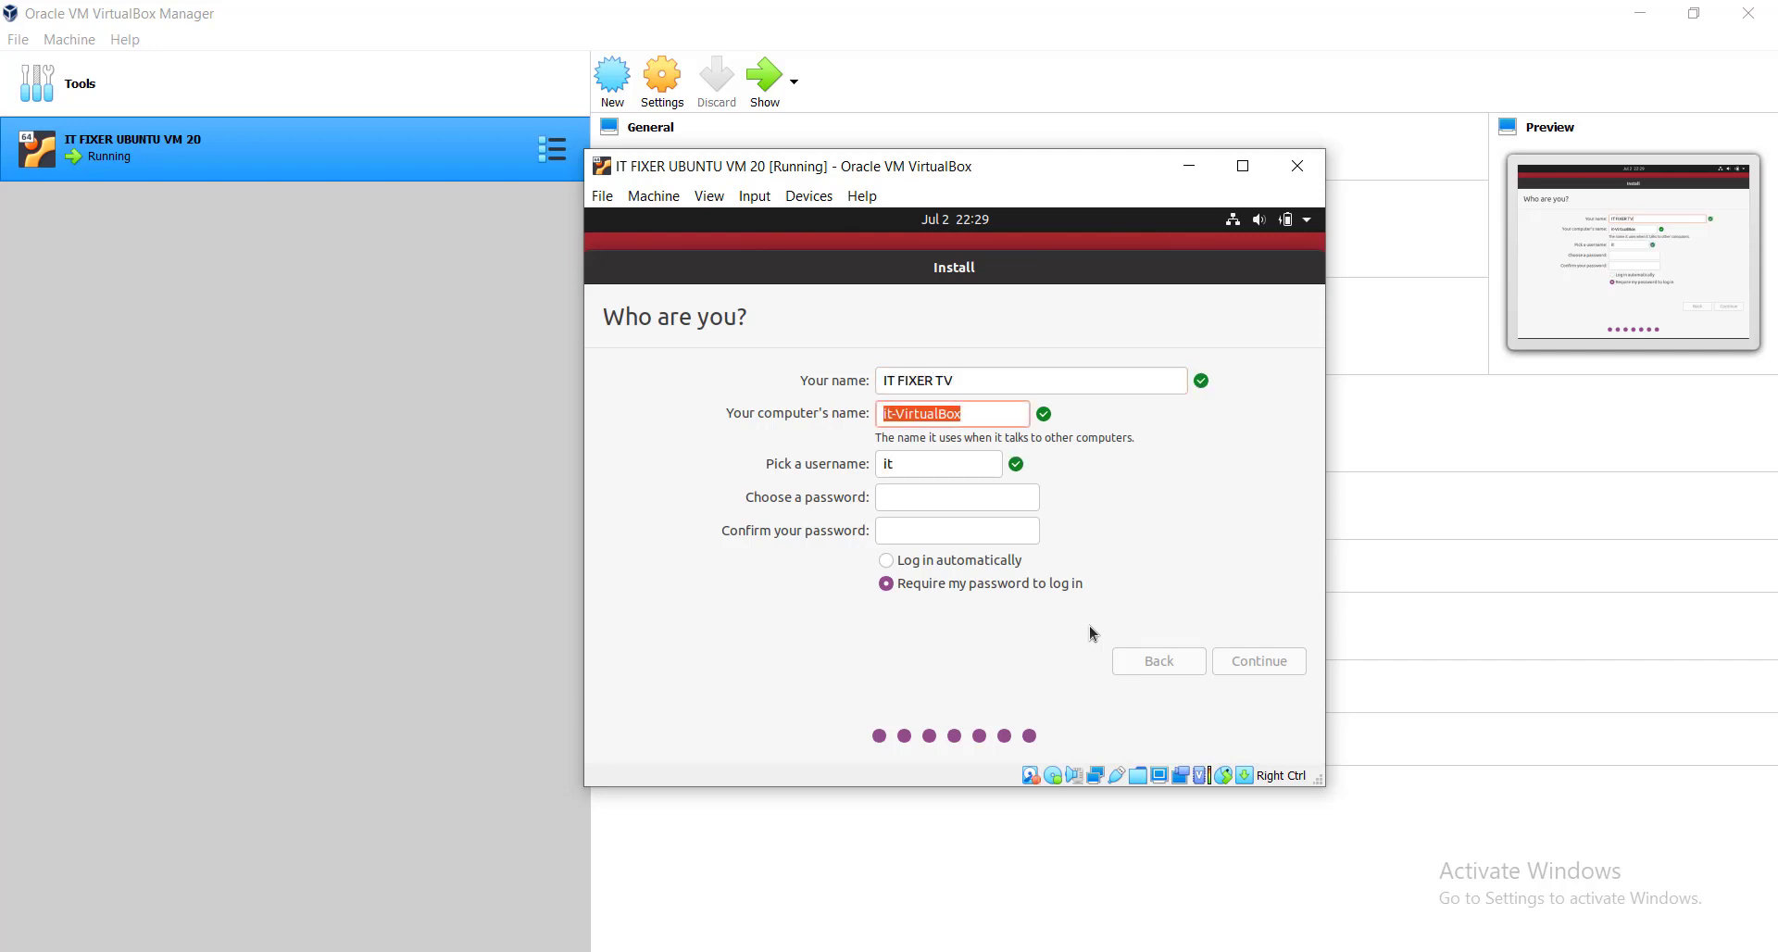
{"action": "key", "text": "Tab"}
{"action": "type", "text": "ITF"}
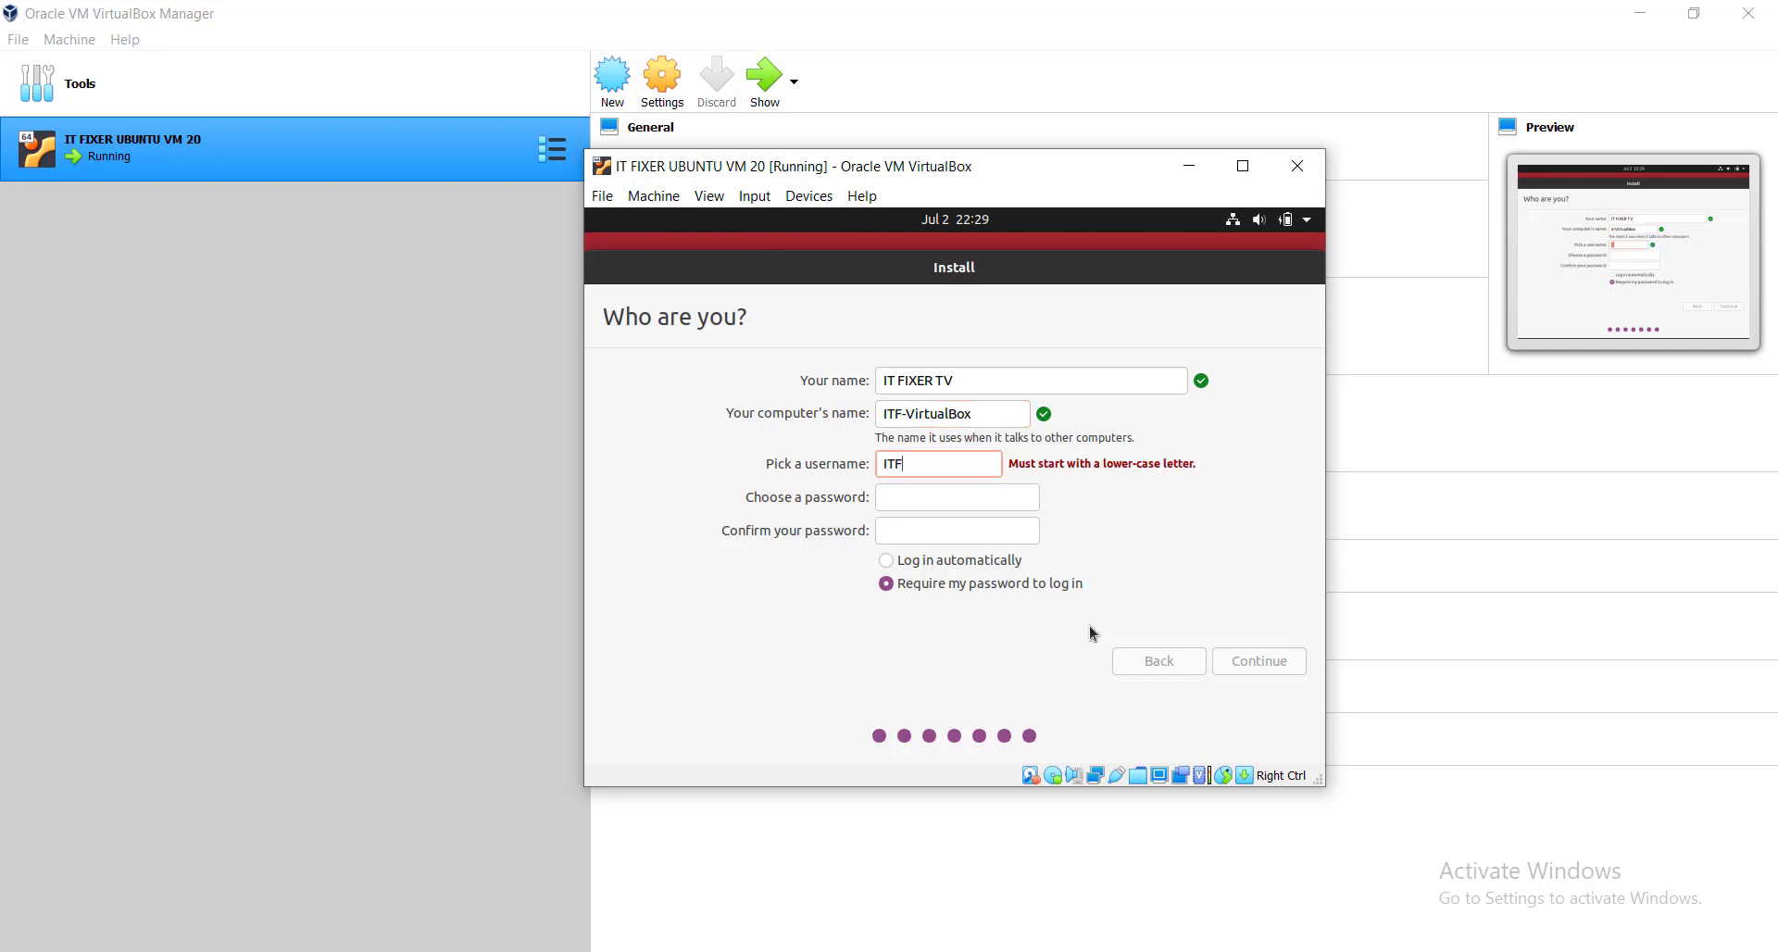
{"action": "key", "text": "BackSpace"}
{"action": "key", "text": "BackSpace"}
{"action": "key", "text": "BackSpace"}
{"action": "type", "text": "itfixertv"}
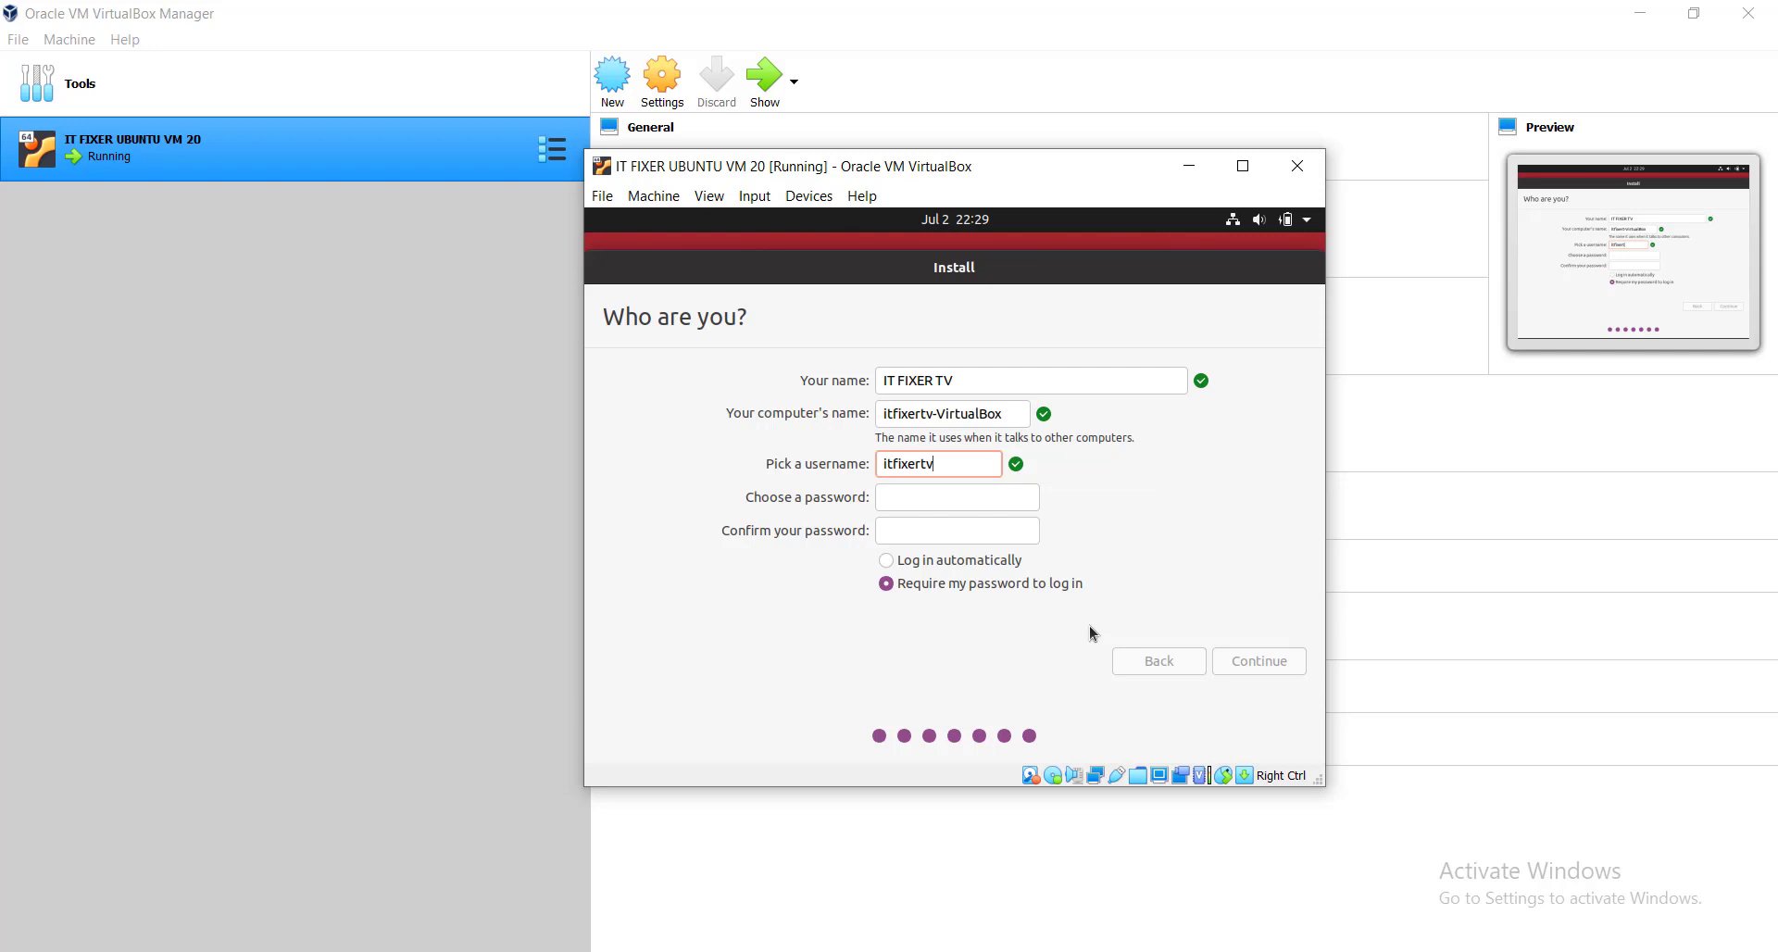
Set and confirm the account password, then submit the account details.
{"action": "key", "text": "Tab"}
{"action": "type", "text": "*******"}
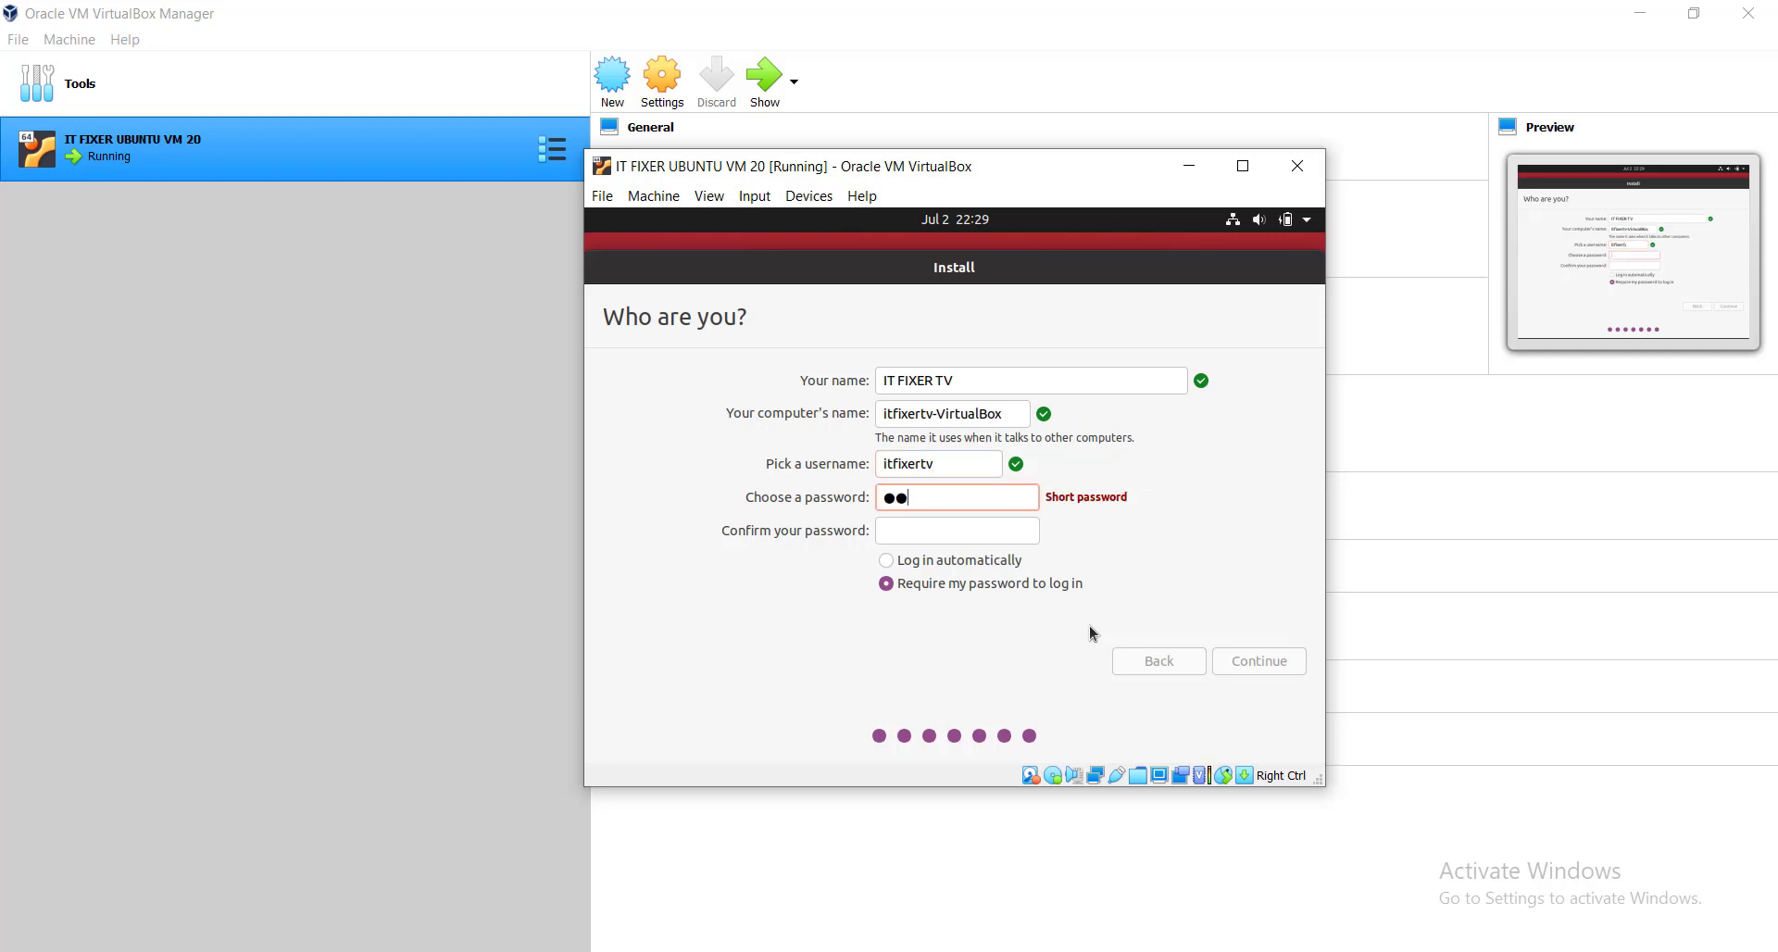
{"action": "type", "text": "*"}
{"action": "key", "text": "Tab"}
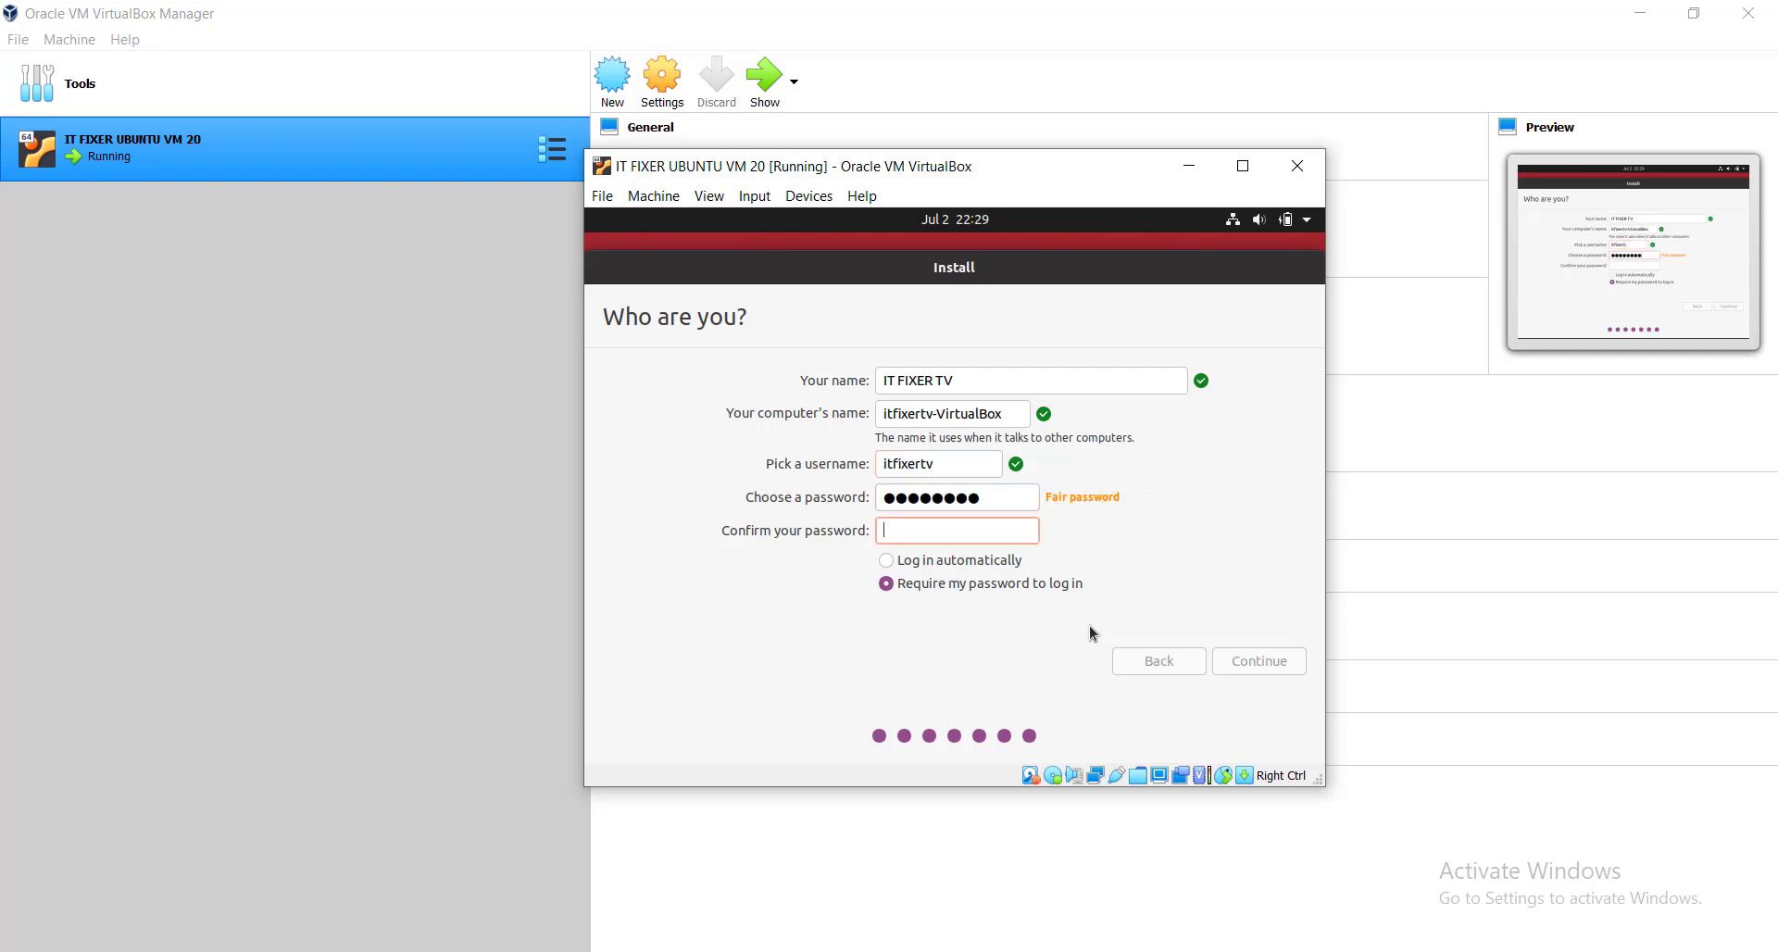
{"action": "type", "text": "********"}
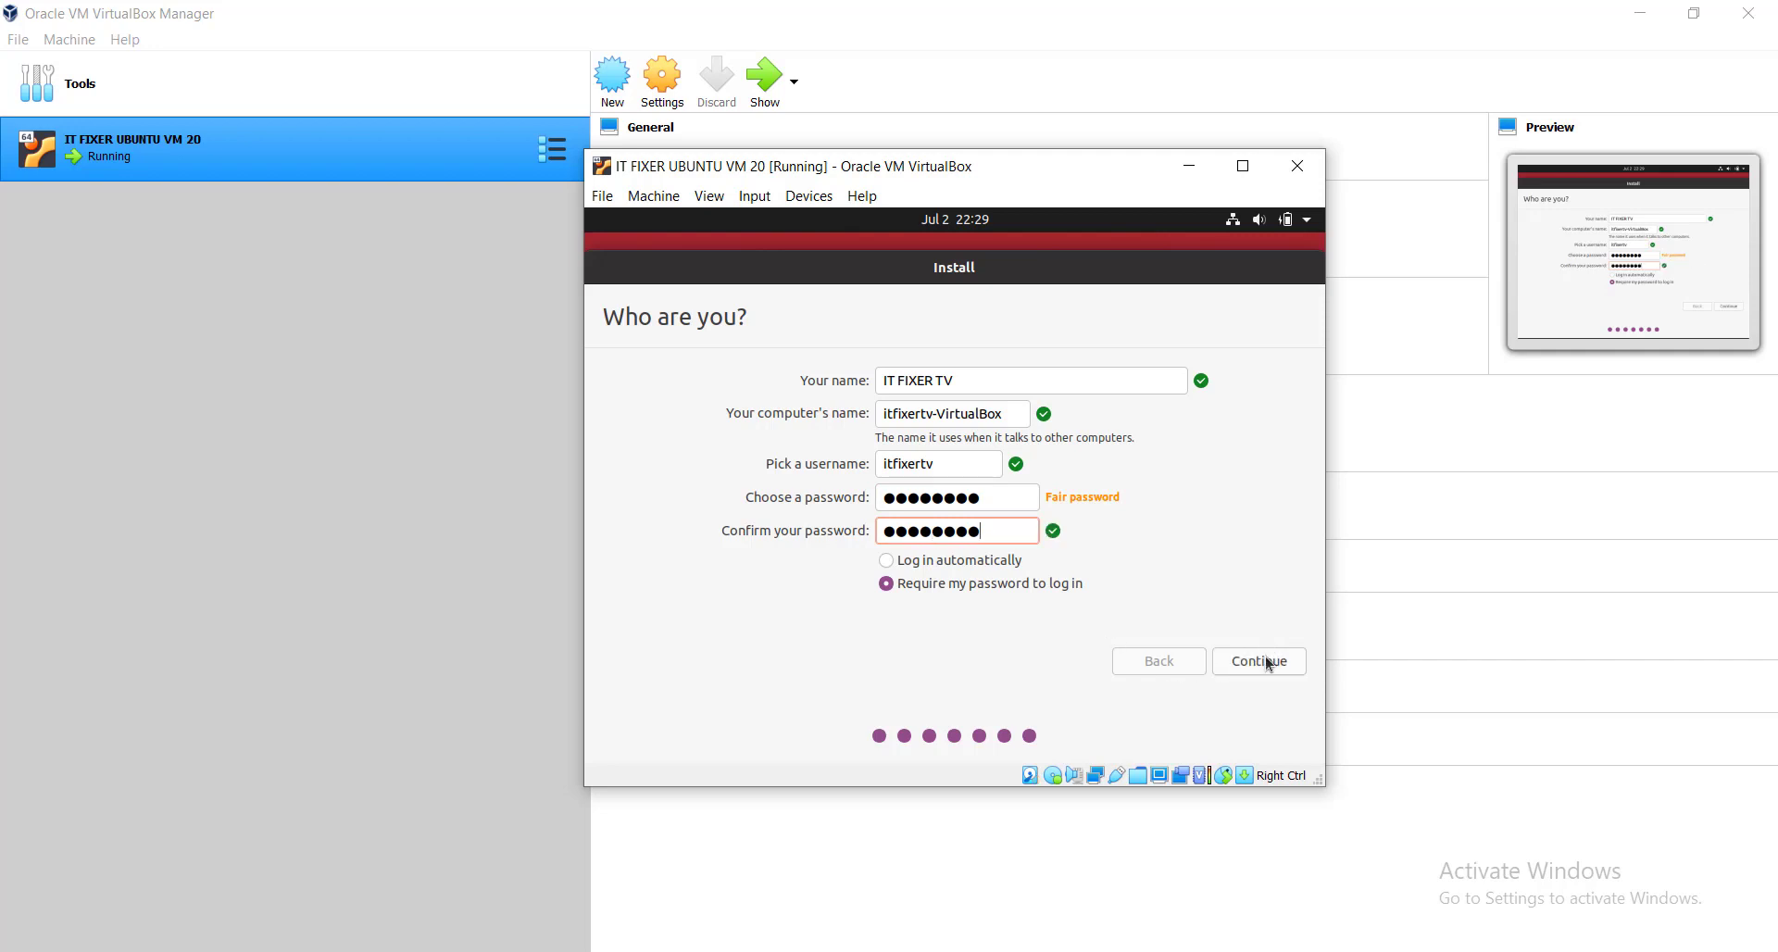
{"action": "left_click", "coordinate": [1259, 667]}
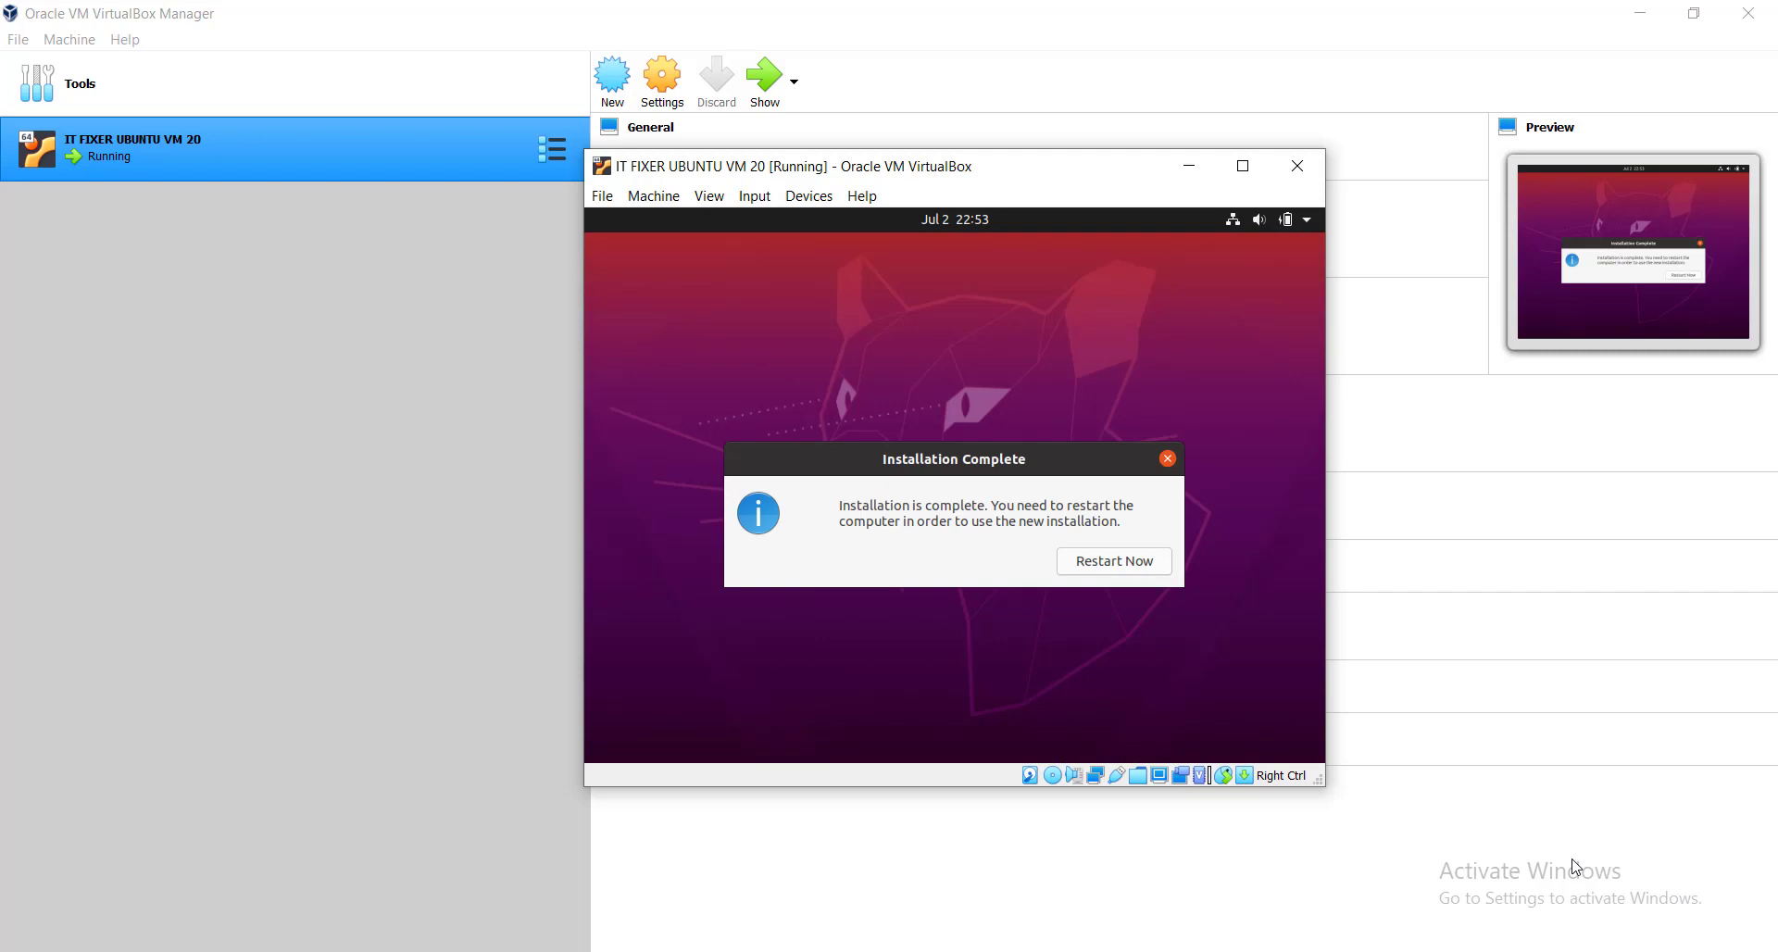
Restart the VM and get past the remove-installation-medium prompt.
{"action": "left_click", "coordinate": [1129, 561]}
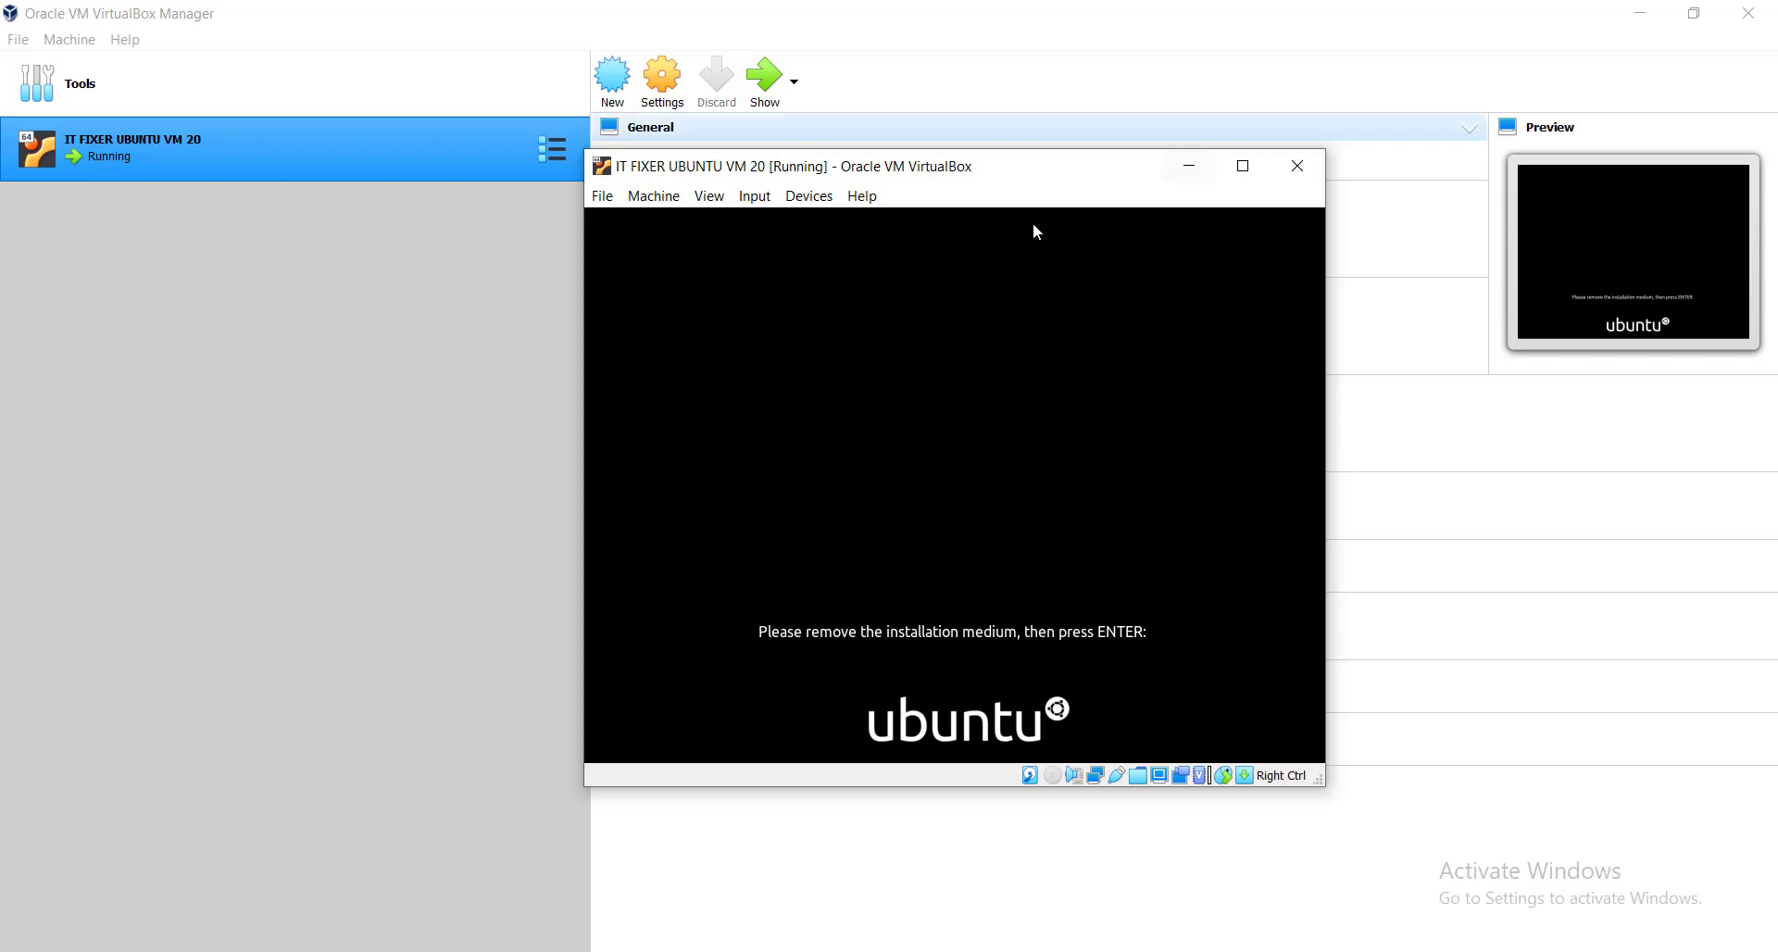
{"action": "key", "text": "Return"}
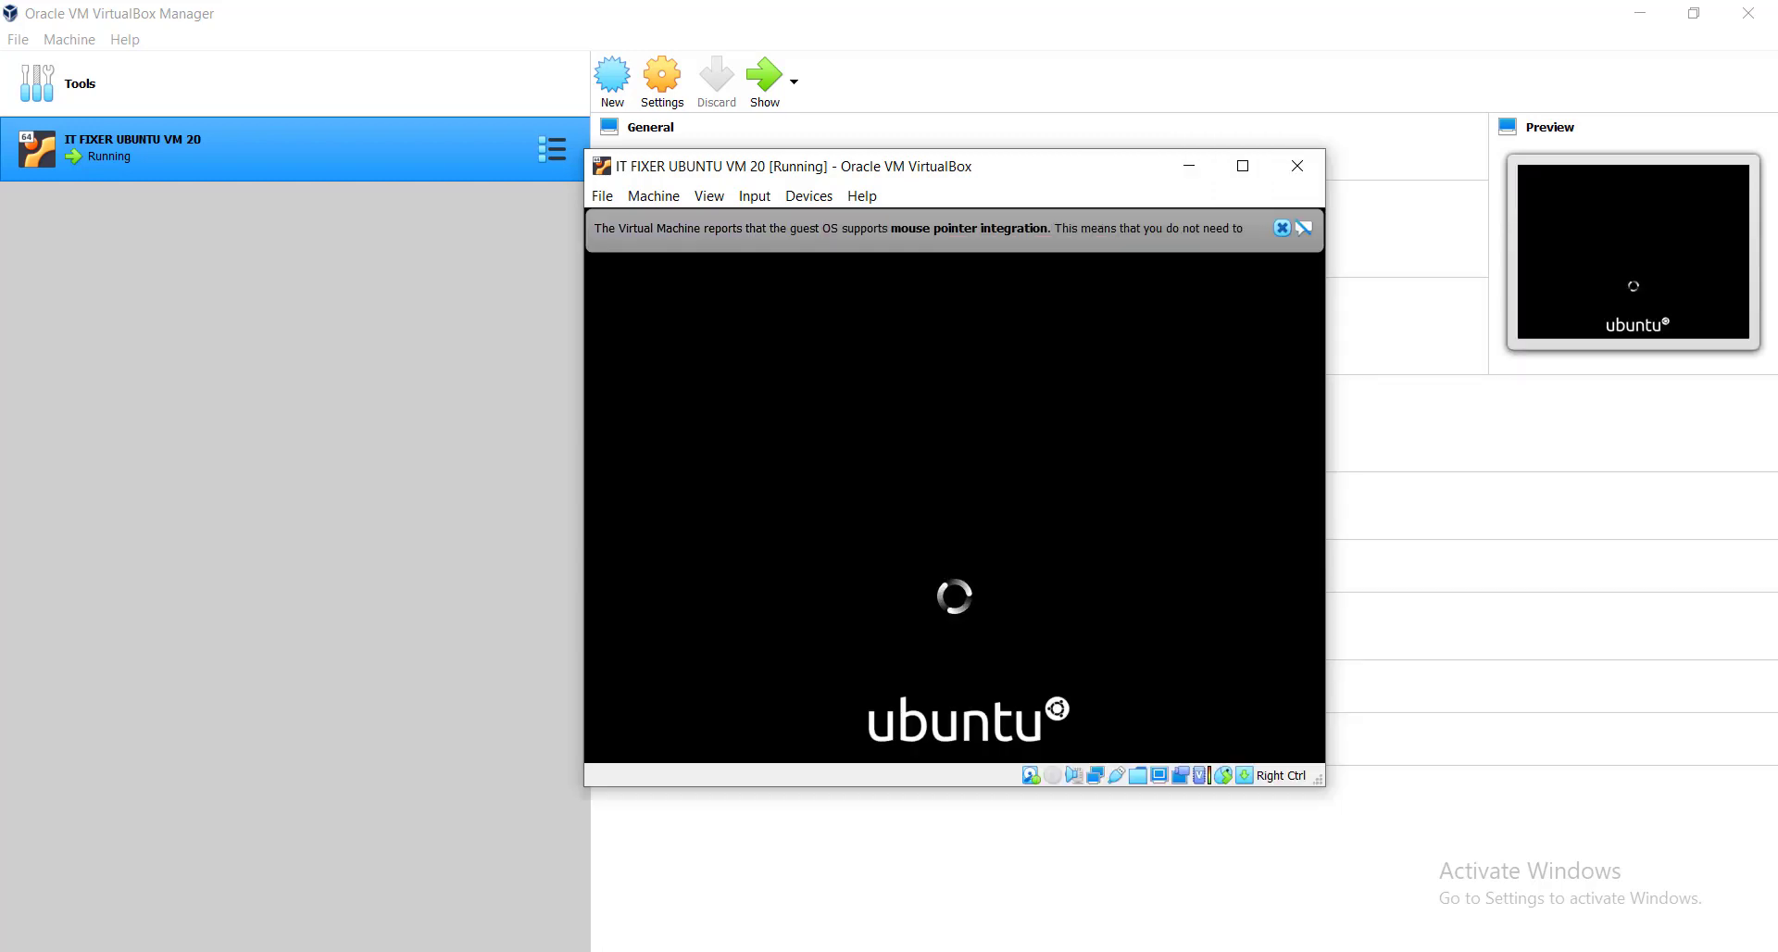
Maximize the VM window, log in with the account password, and skip Online Accounts.
{"action": "left_click", "coordinate": [1243, 166]}
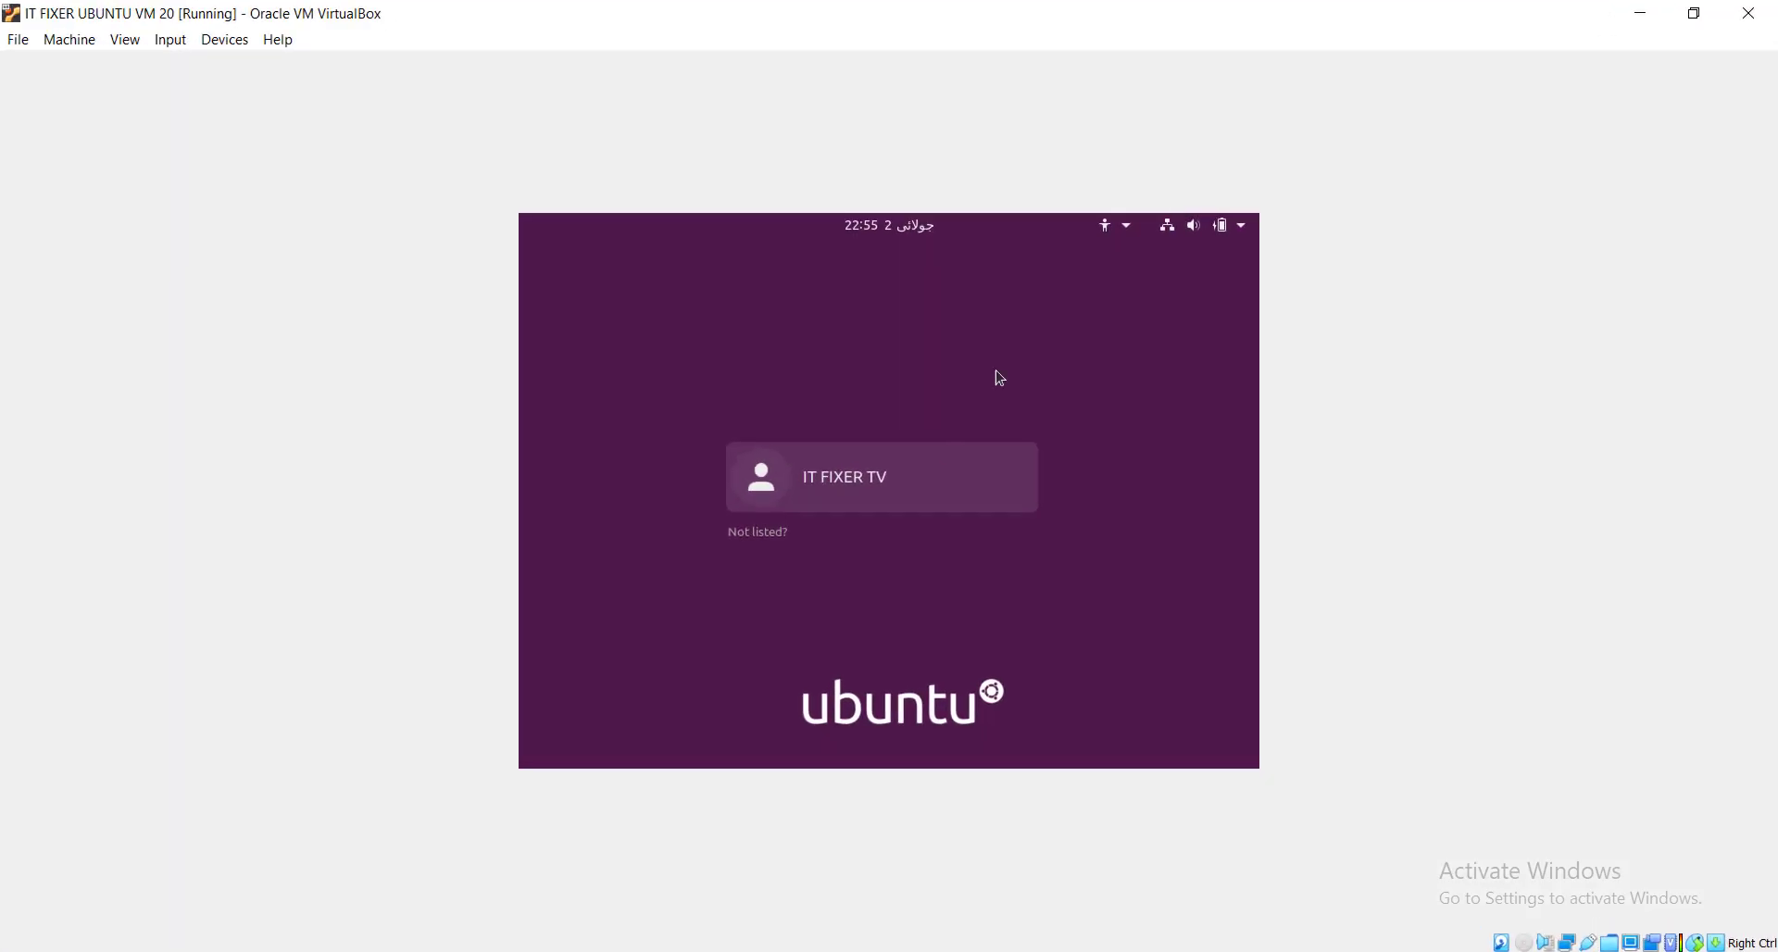
{"action": "left_click", "coordinate": [889, 492]}
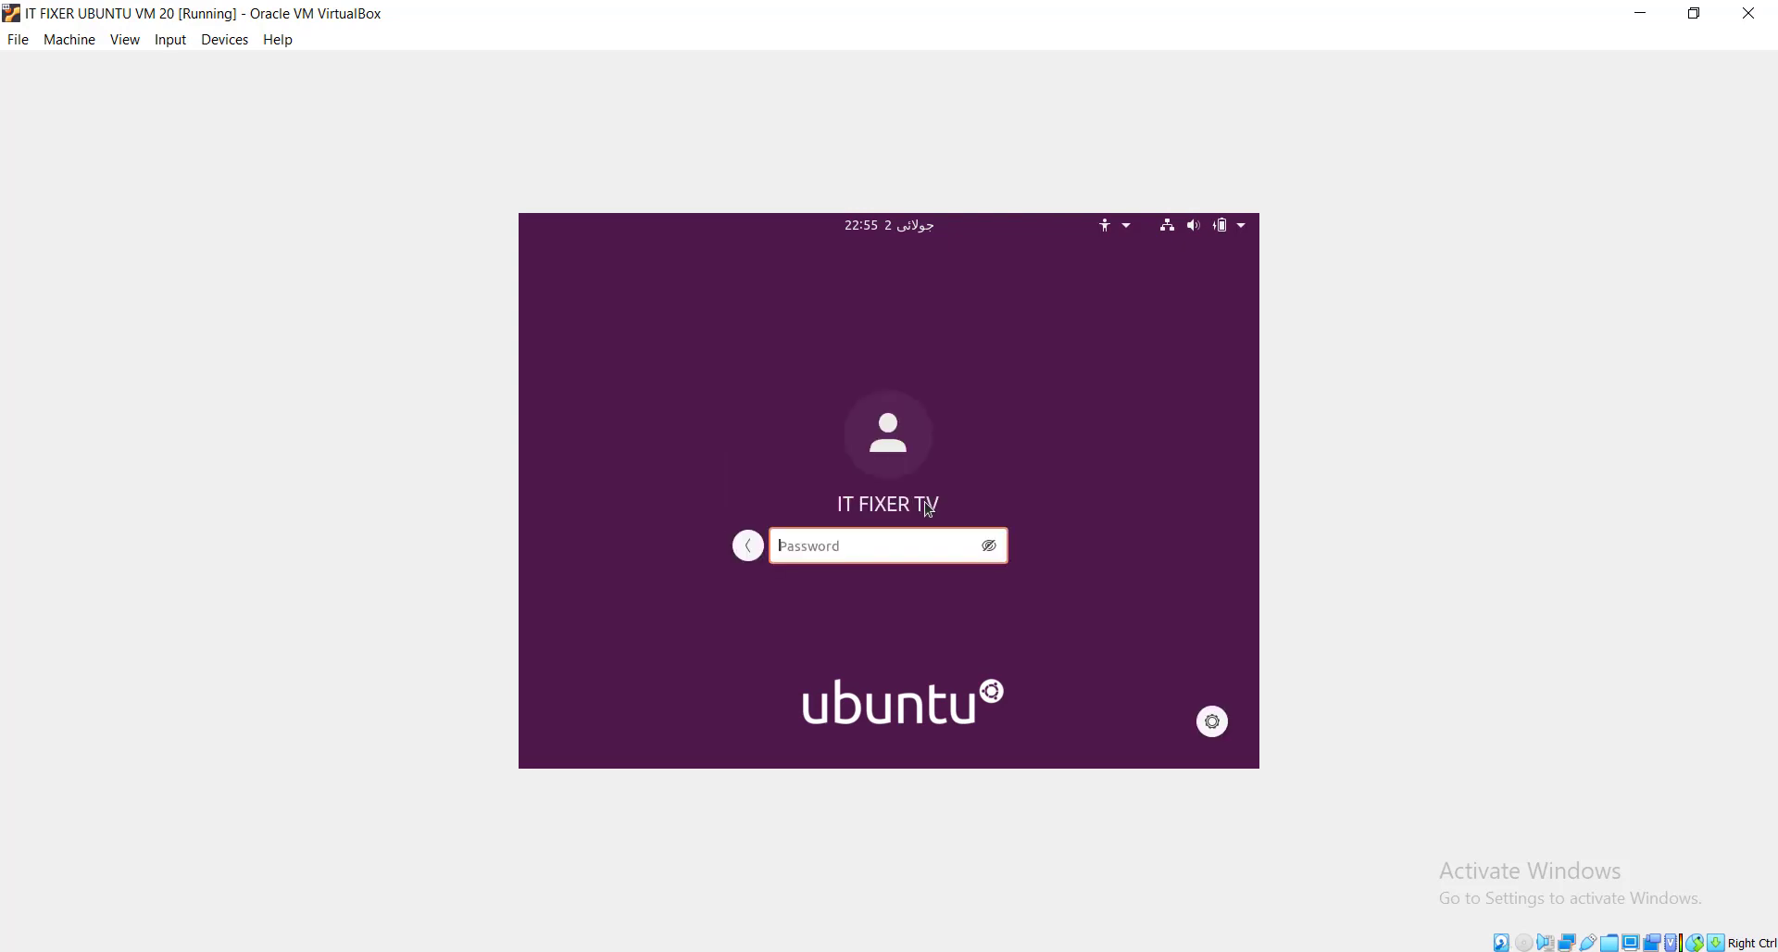
{"action": "type", "text": "12345678"}
{"action": "key", "text": "Return"}
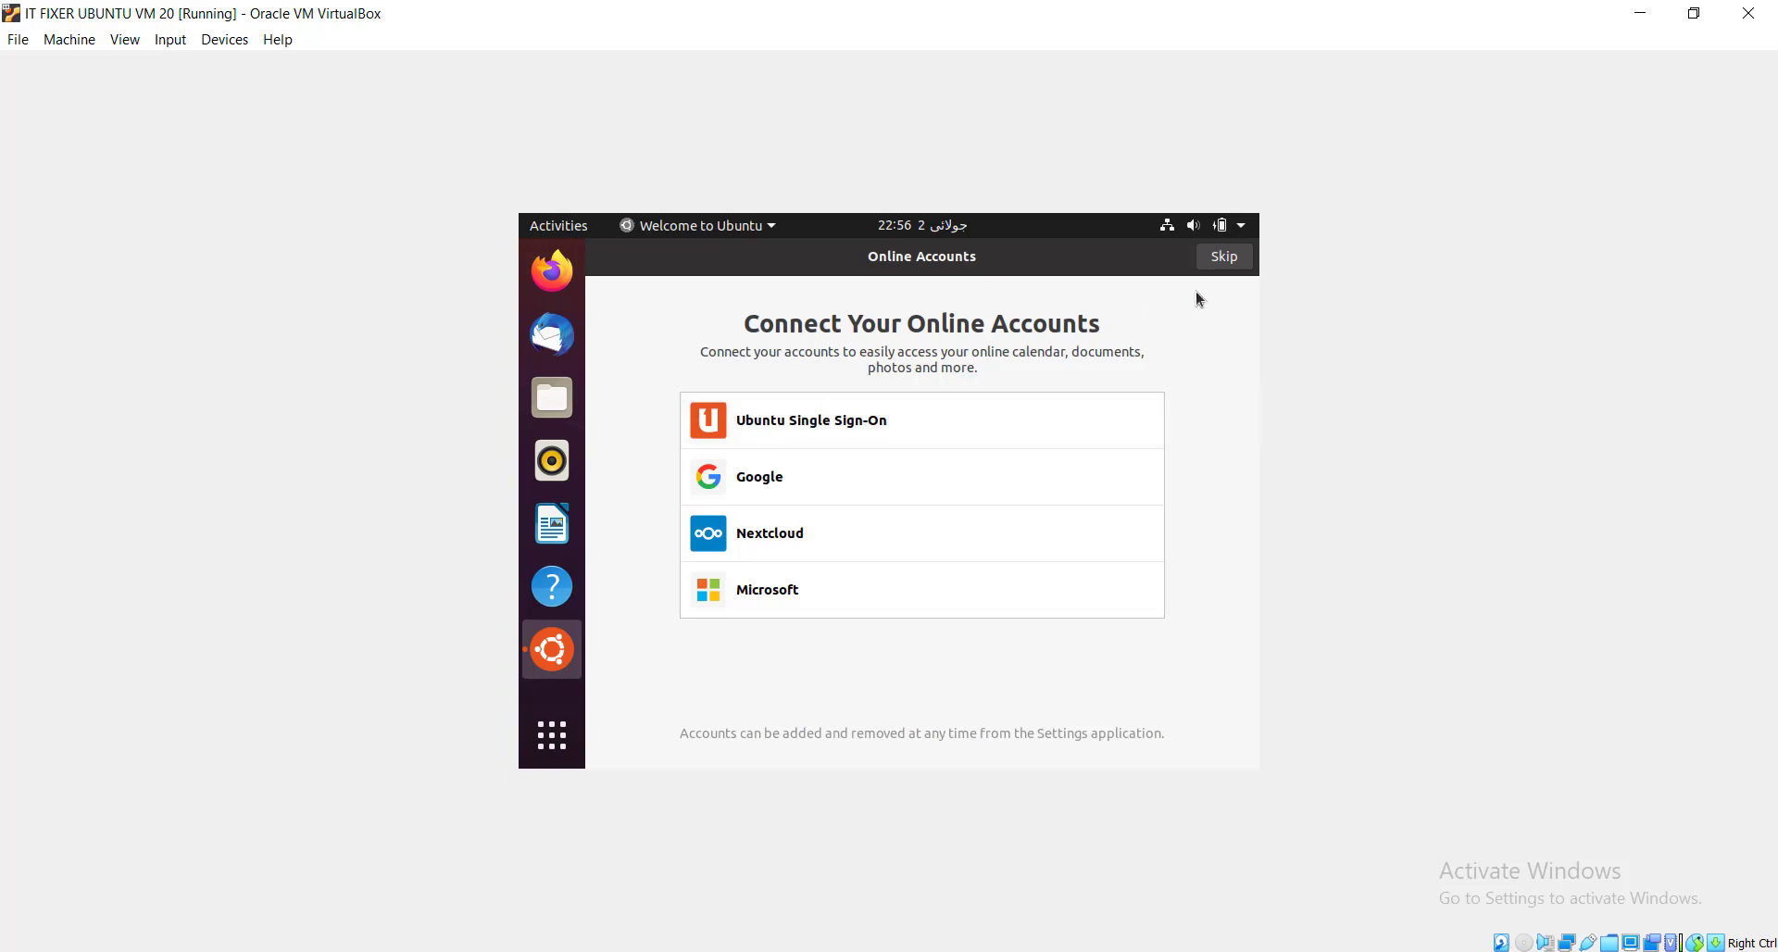
{"action": "left_click", "coordinate": [1226, 259]}
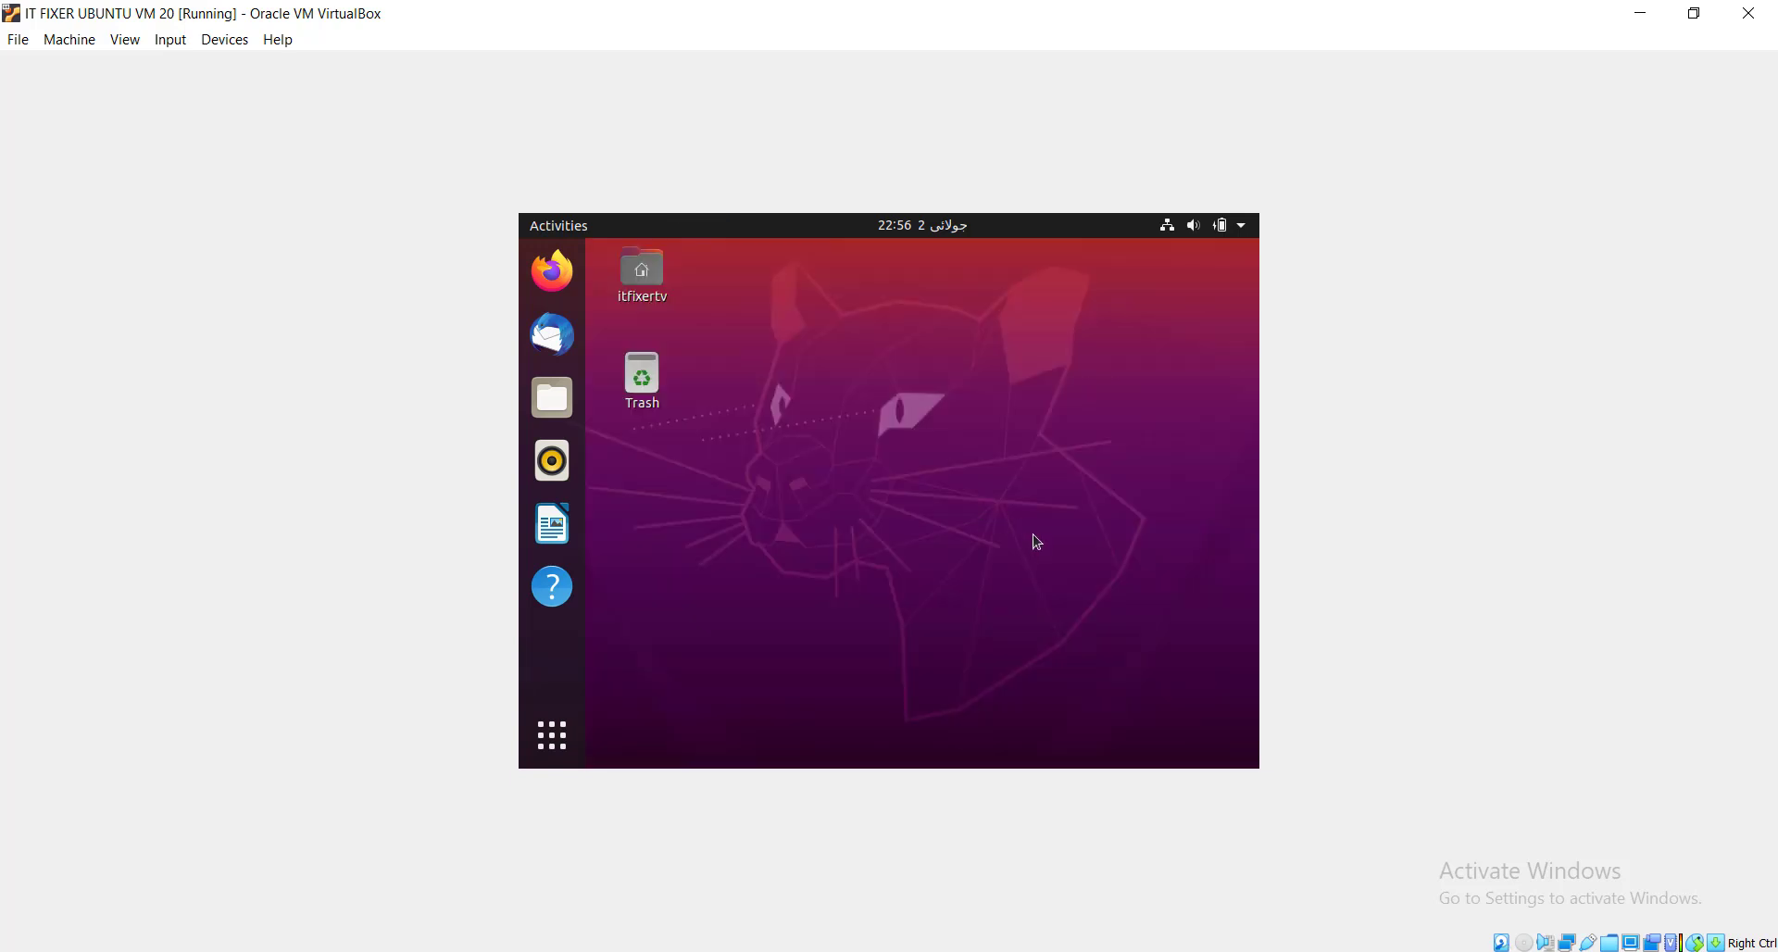